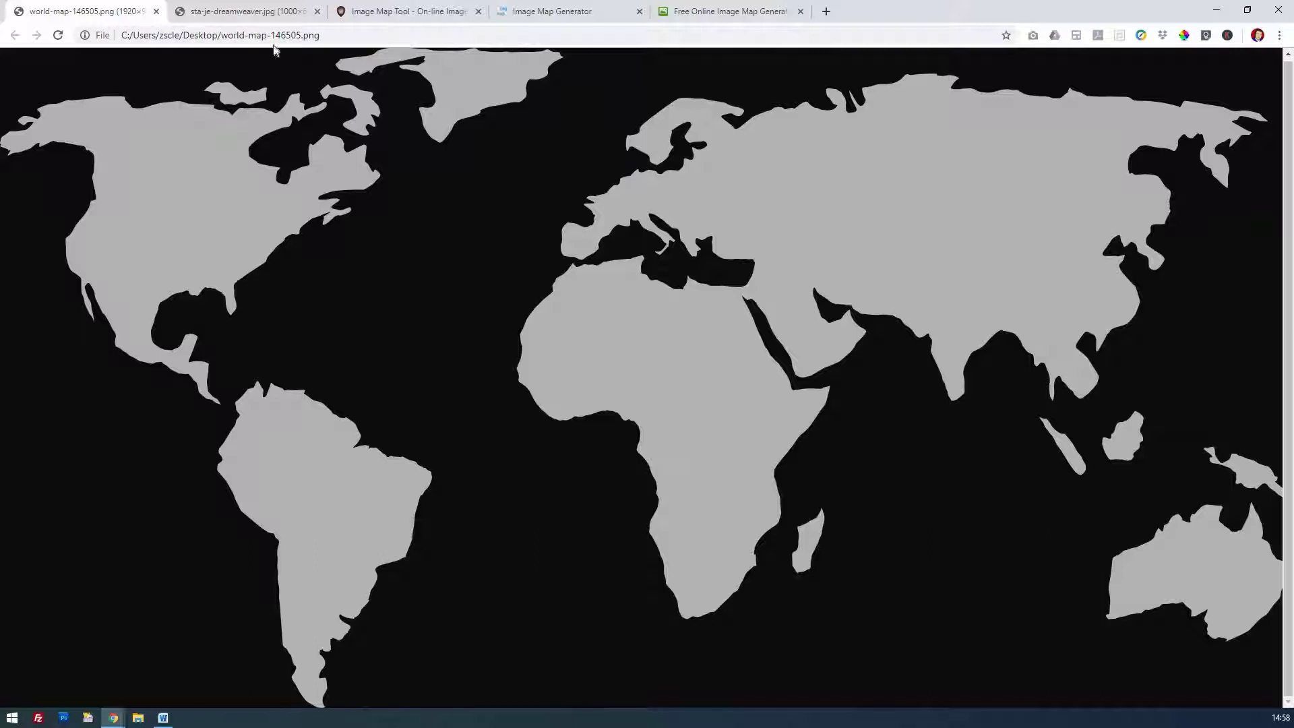
# Step: Glance at the Dreamweaver logo tab, then return to the Image-Maps.com start page
pyautogui.click(253, 20)
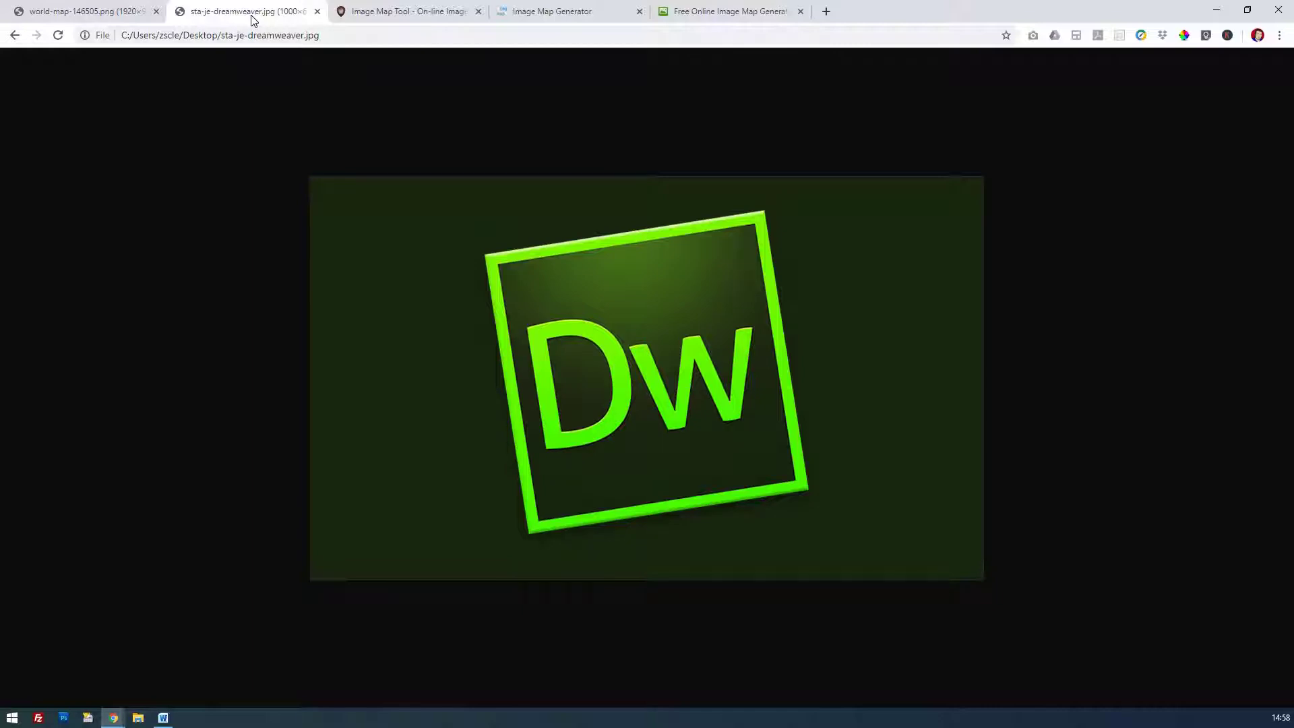
pyautogui.click(386, 16)
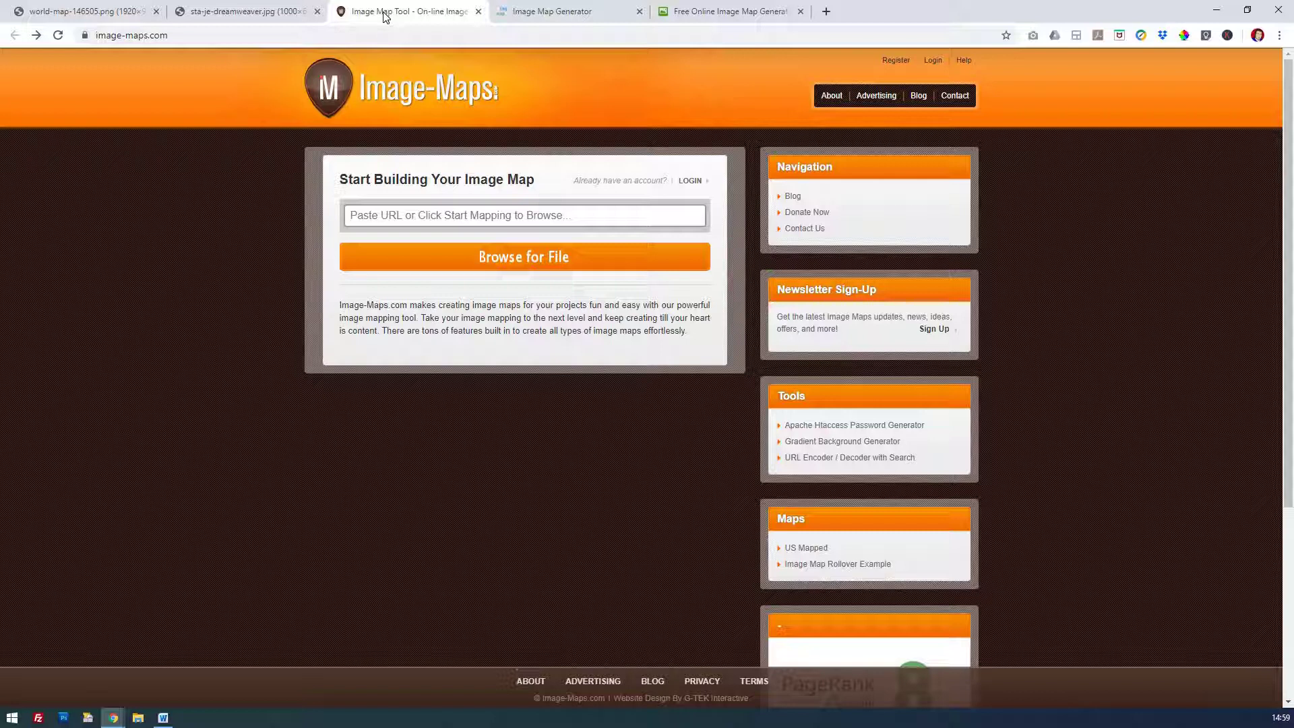
# Step: Upload world-map-146505.png to Image-Maps.com and start mapping
pyautogui.click(537, 257)
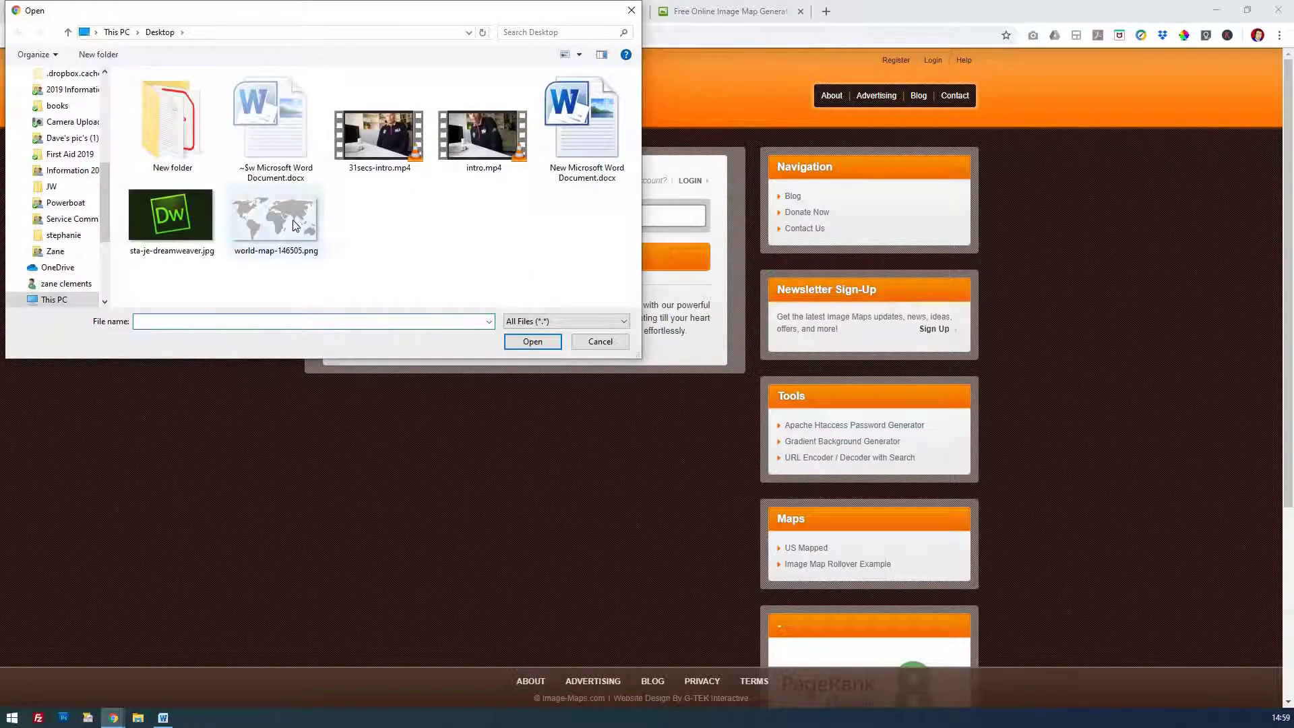
pyautogui.click(296, 222)
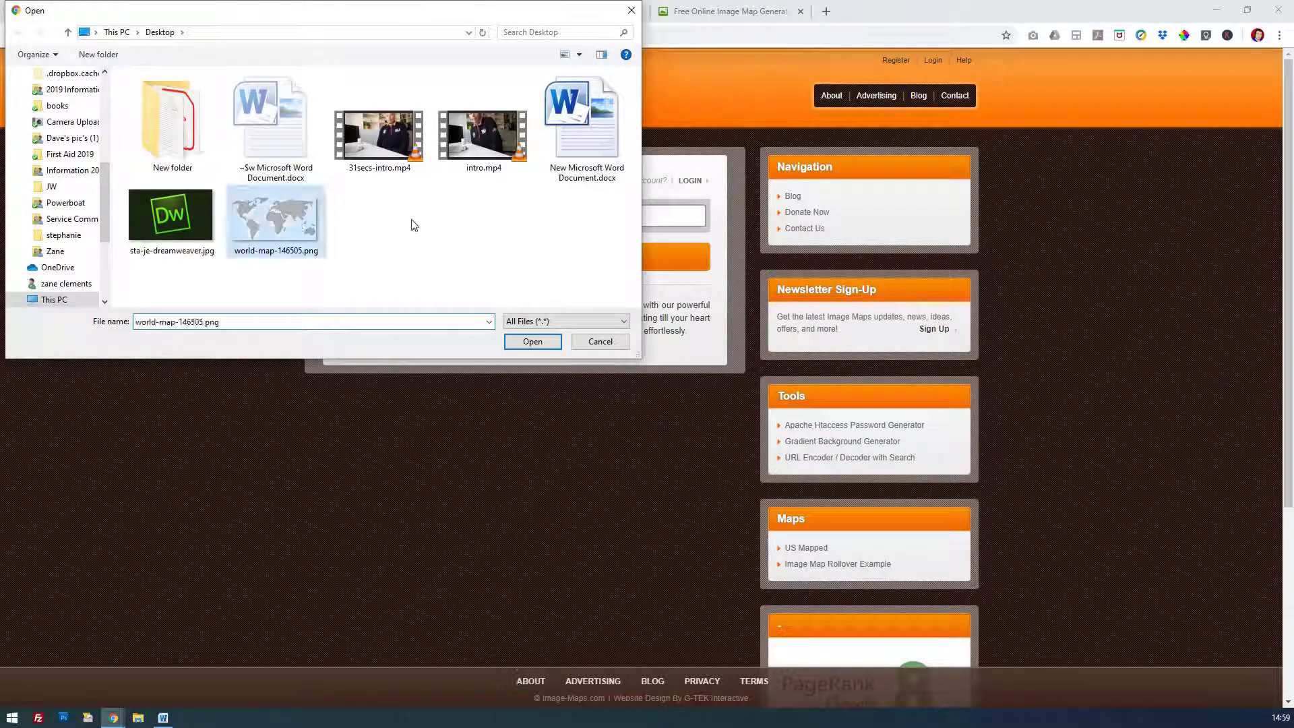
pyautogui.click(533, 341)
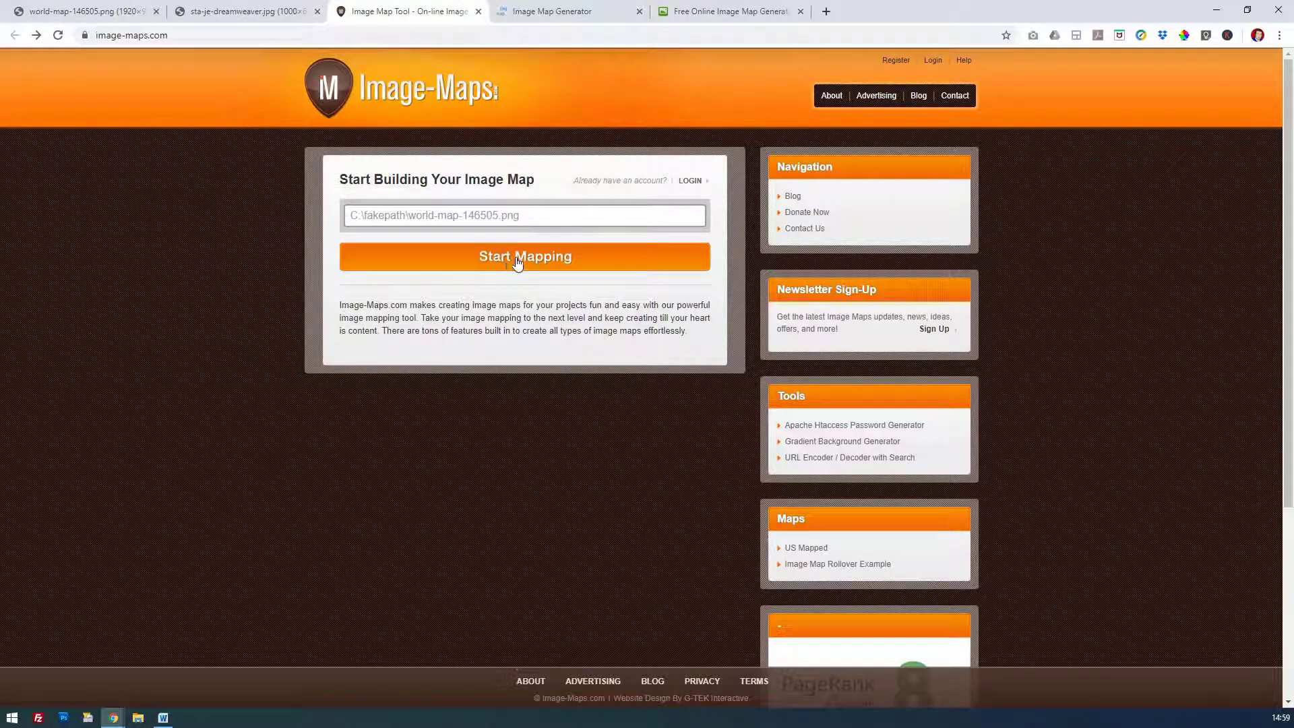
pyautogui.click(519, 262)
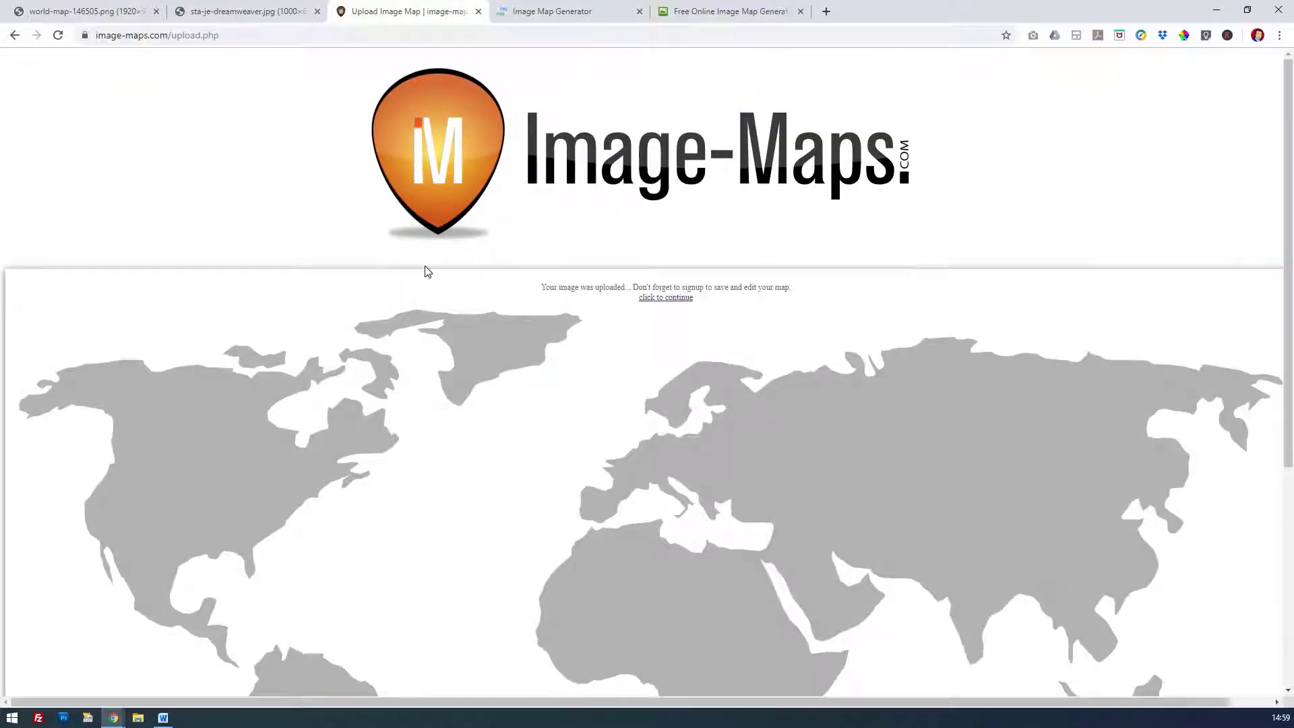
# Step: Scroll the upload page and highlight the confirmation message about saving and editing
pyautogui.scroll(-2, 426, 270)
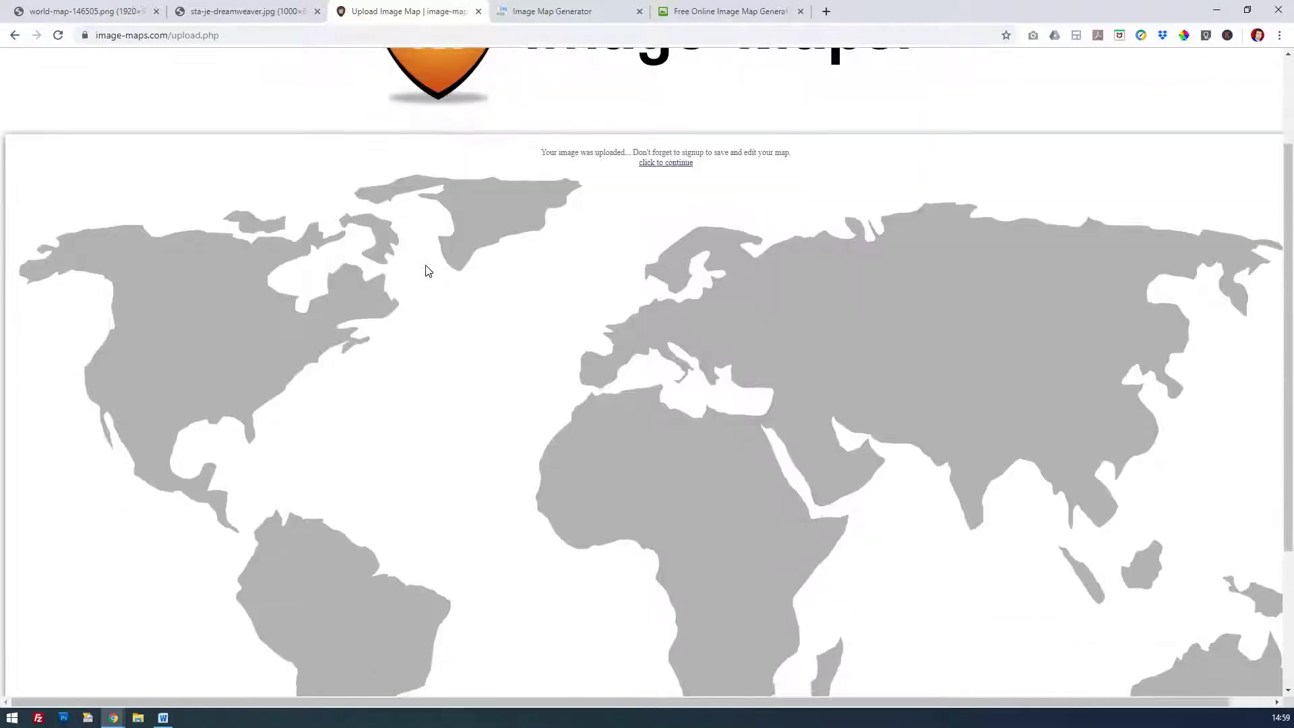
pyautogui.scroll(-3, 427, 270)
pyautogui.scroll(2, 426, 270)
pyautogui.scroll(-1, 426, 270)
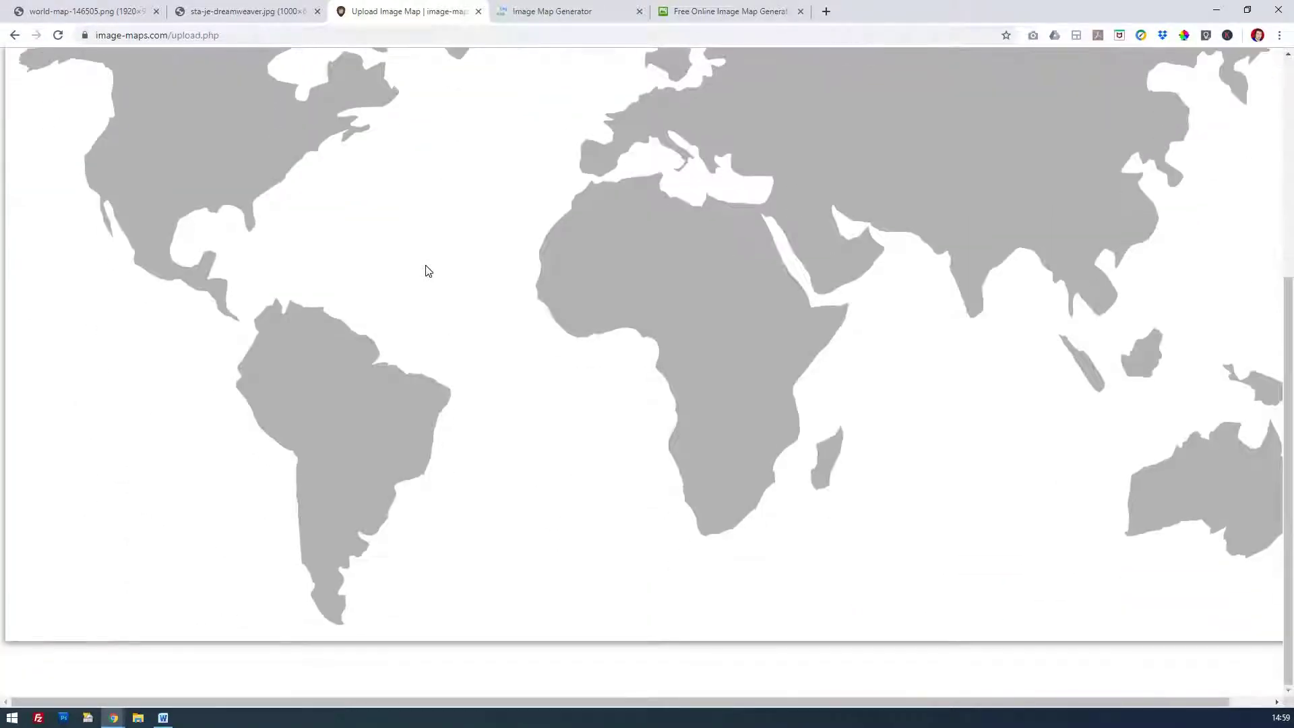
pyautogui.scroll(2, 445, 275)
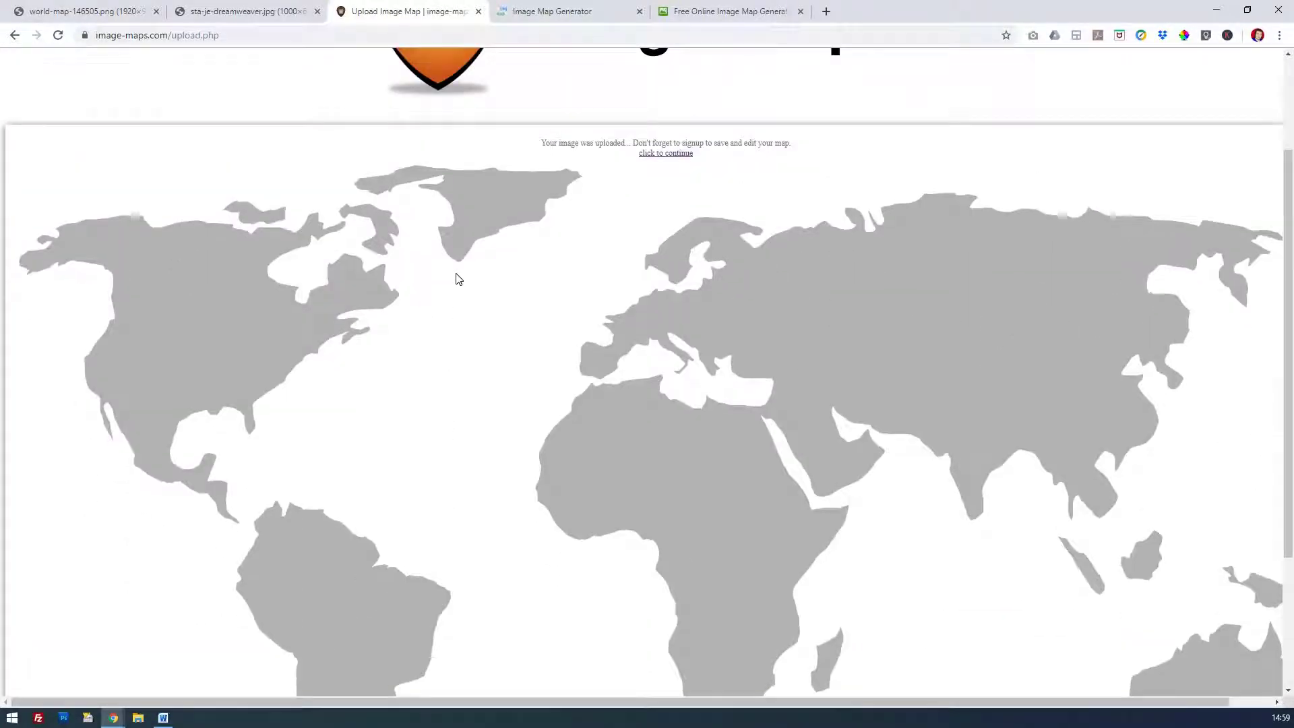
pyautogui.rightClick(455, 278)
pyautogui.click(448, 276)
pyautogui.scroll(2, 520, 280)
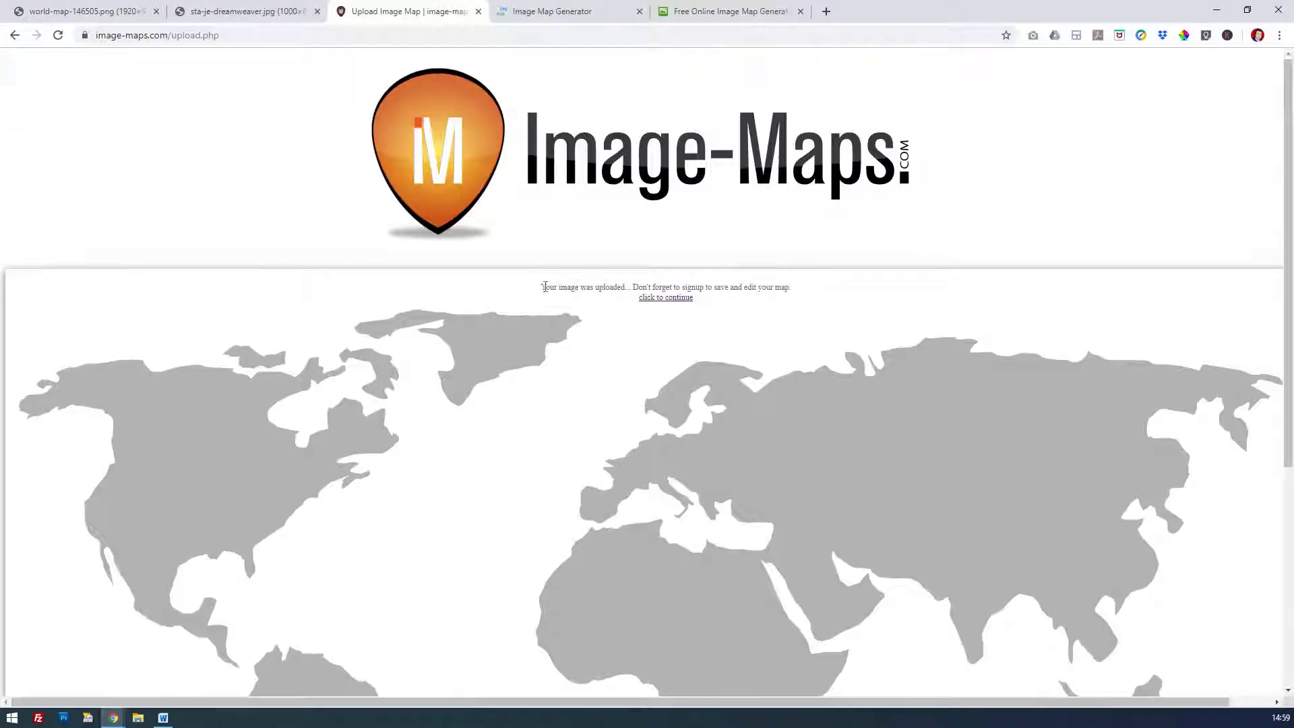
pyautogui.moveTo(546, 288); pyautogui.dragTo(775, 300)
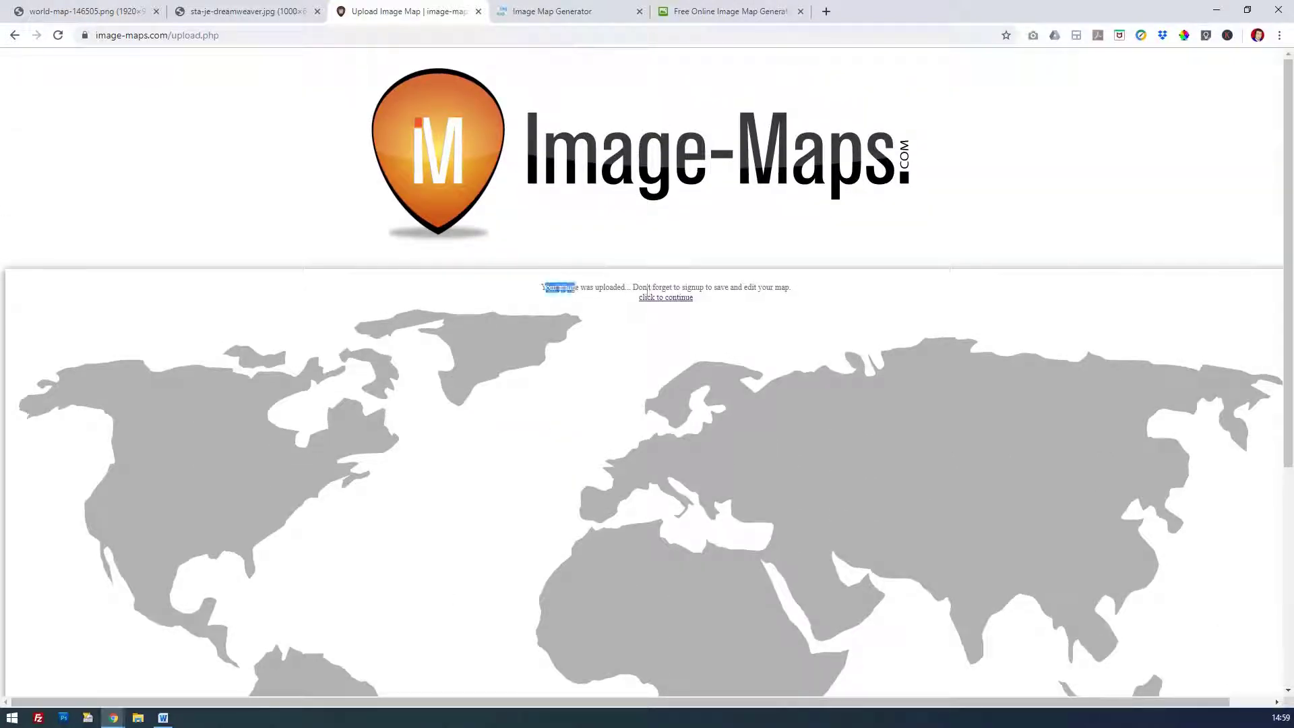
pyautogui.click(780, 288)
pyautogui.moveTo(790, 287)
pyautogui.mouseDown()
pyautogui.moveTo(701, 286)
pyautogui.moveTo(682, 303)
pyautogui.mouseUp()
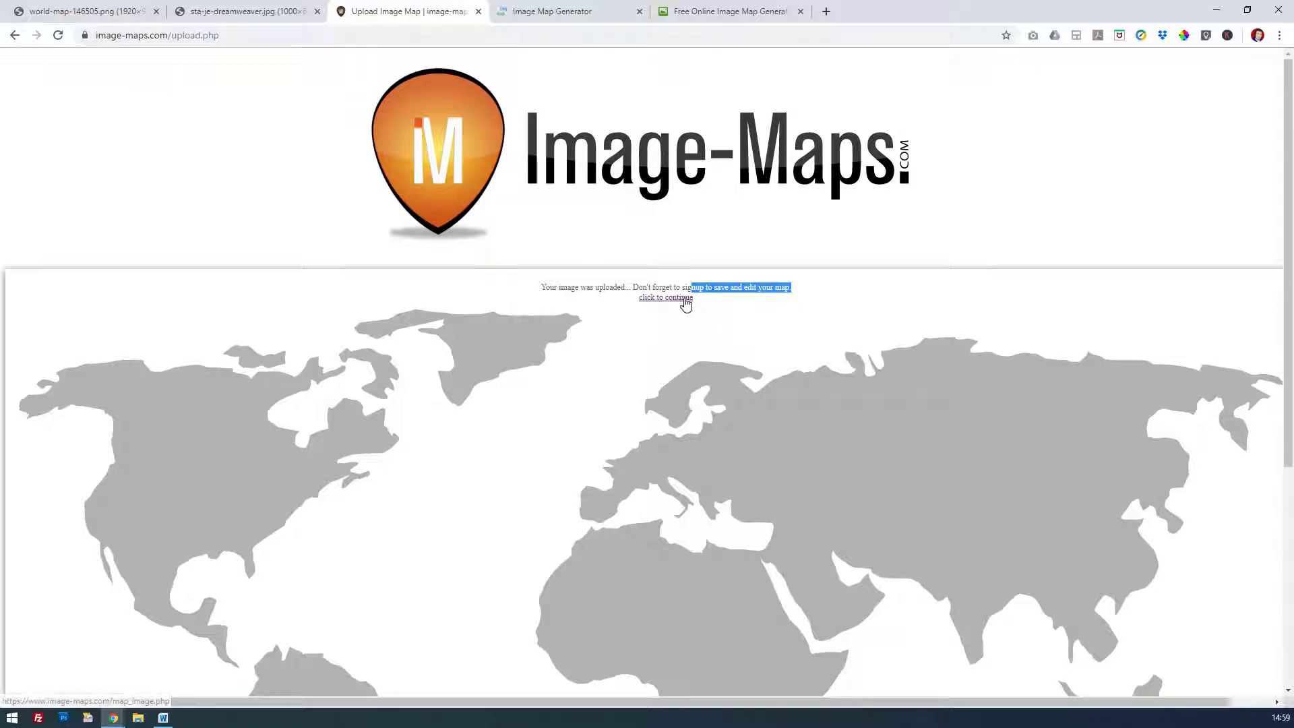
# Step: Enter the map editor, dismiss the usage hint, and start a circle area
pyautogui.click(685, 300)
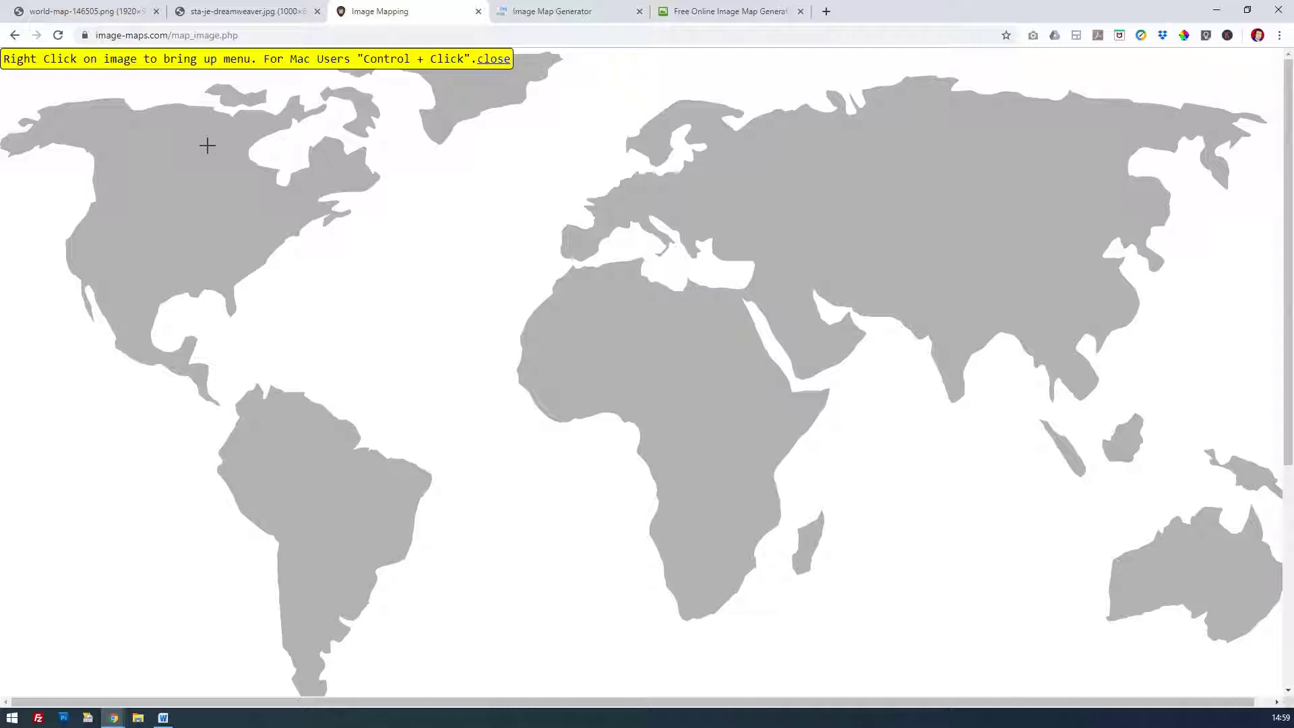
pyautogui.click(498, 59)
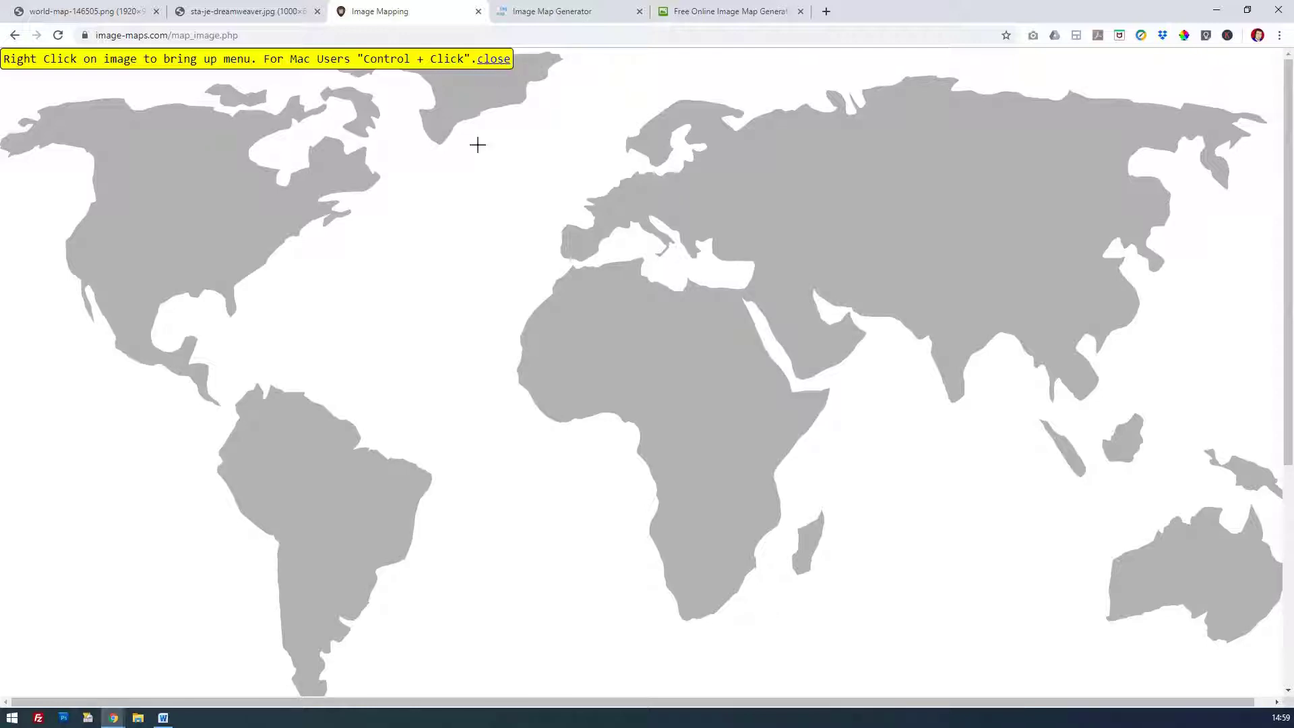
pyautogui.rightClick(473, 179)
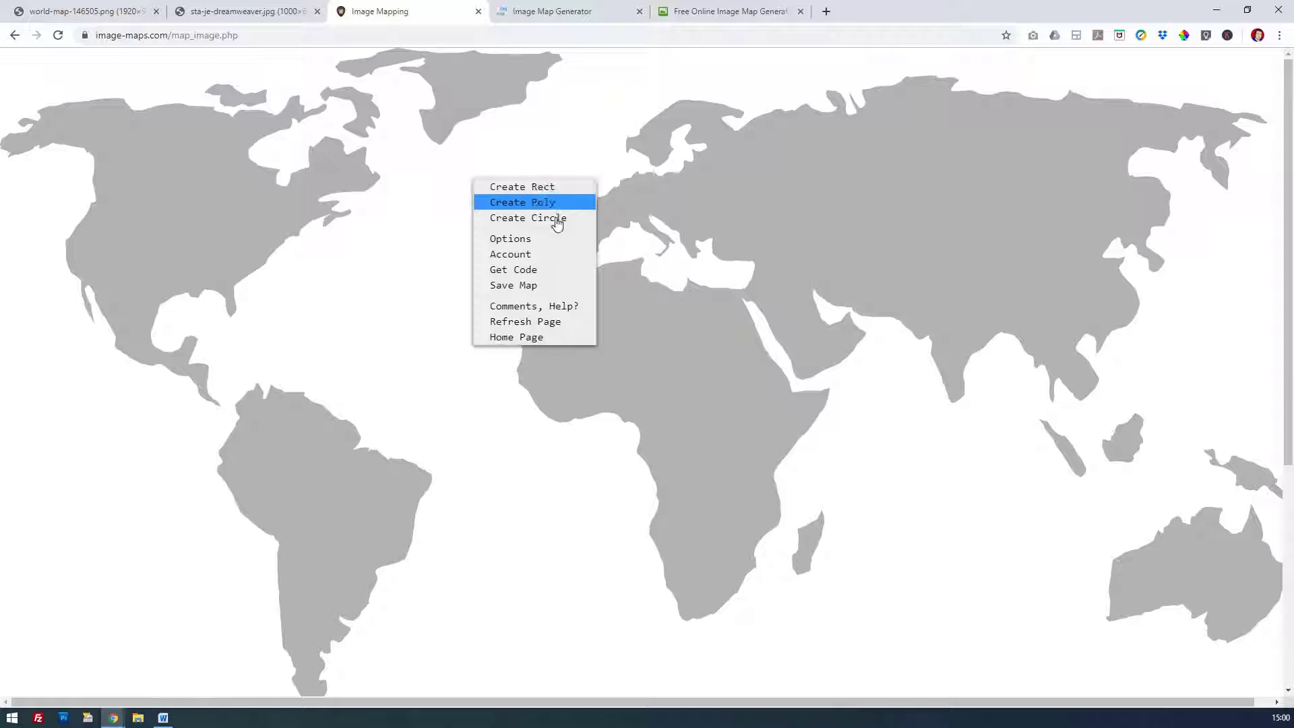
pyautogui.click(557, 221)
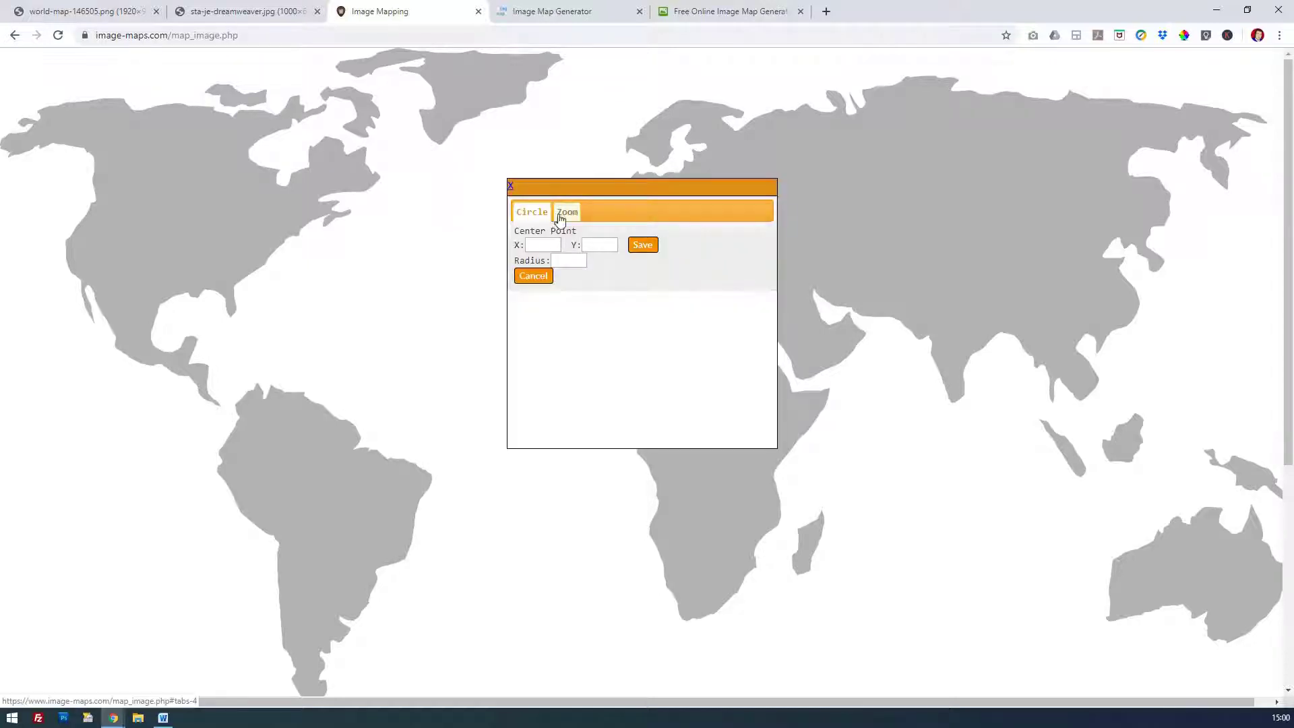
# Step: Centre the trial circle on Spain with a radius of 10
pyautogui.moveTo(603, 192); pyautogui.dragTo(881, 231)
pyautogui.click(569, 225)
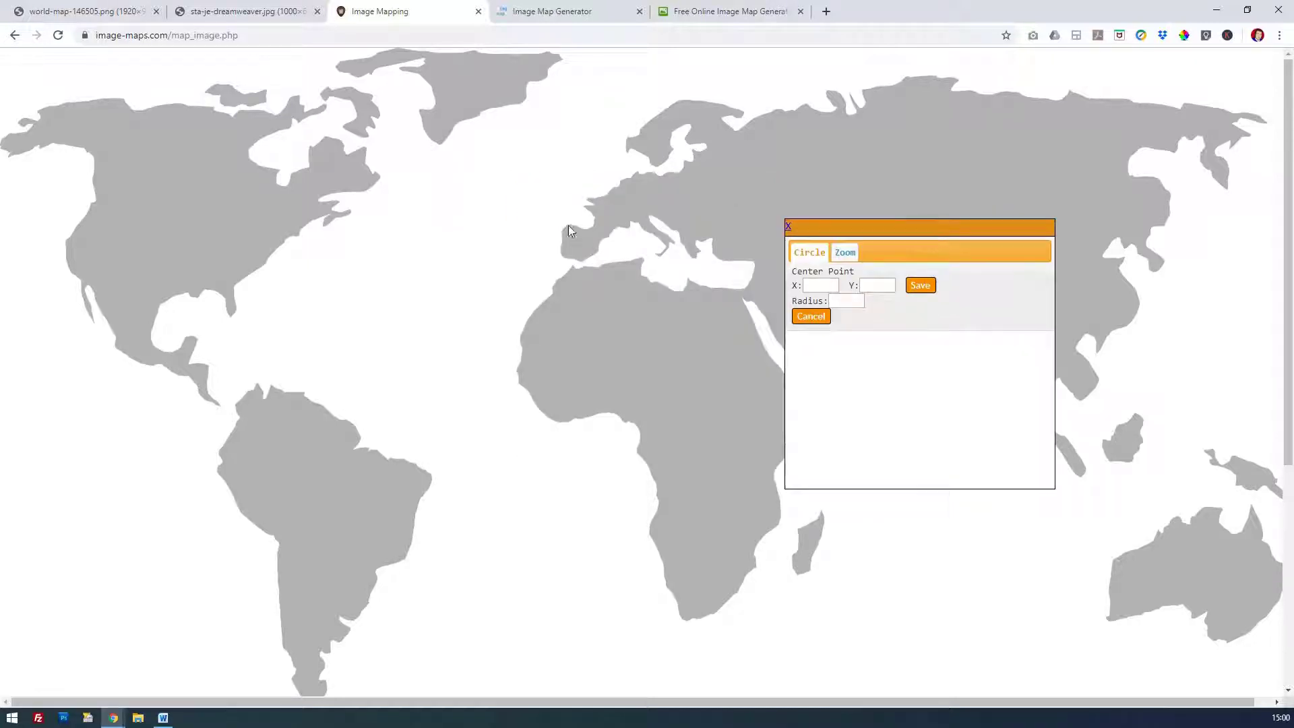
pyautogui.click(585, 259)
pyautogui.click(571, 236)
pyautogui.click(581, 244)
pyautogui.click(852, 301)
pyautogui.write('1')
pyautogui.write('0')
pyautogui.click(919, 286)
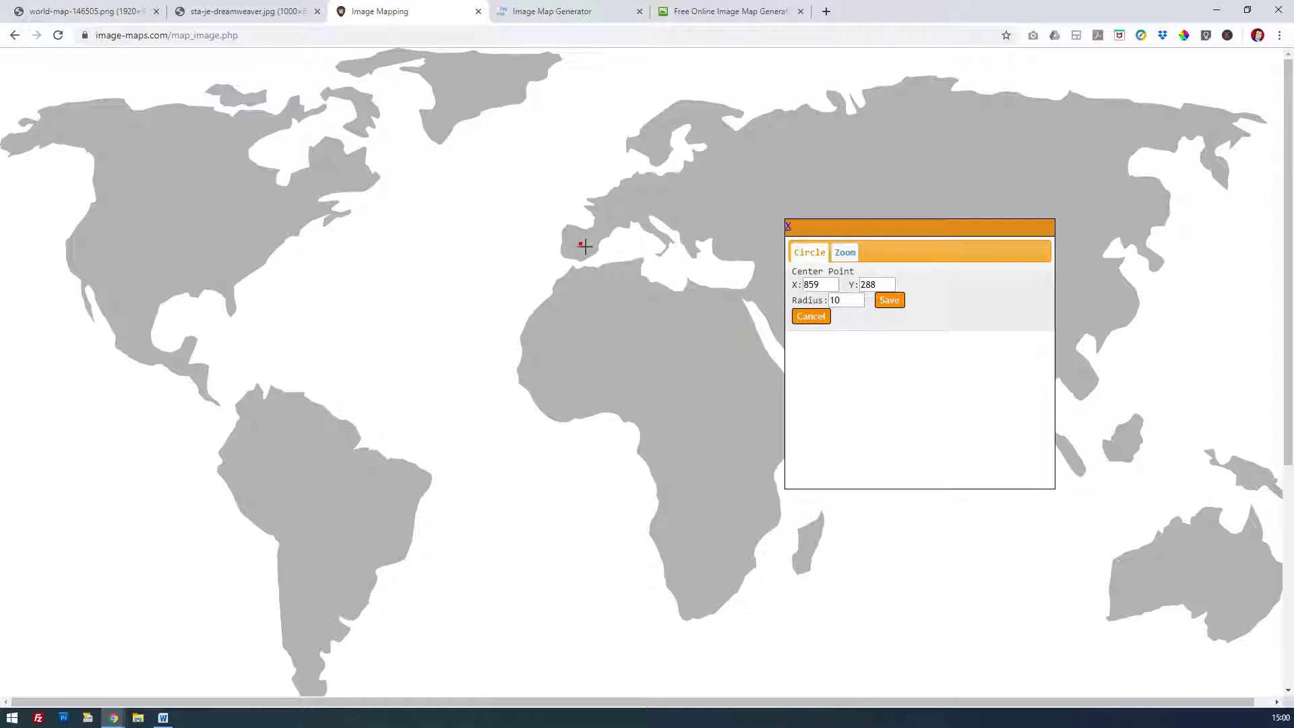
# Step: Widen the circle radius to about 19, then discard the trial circle
pyautogui.moveTo(585, 246)
pyautogui.mouseDown()
pyautogui.moveTo(558, 253)
pyautogui.moveTo(581, 246)
pyautogui.mouseUp()
pyautogui.click(760, 111)
pyautogui.moveTo(581, 246); pyautogui.dragTo(868, 284)
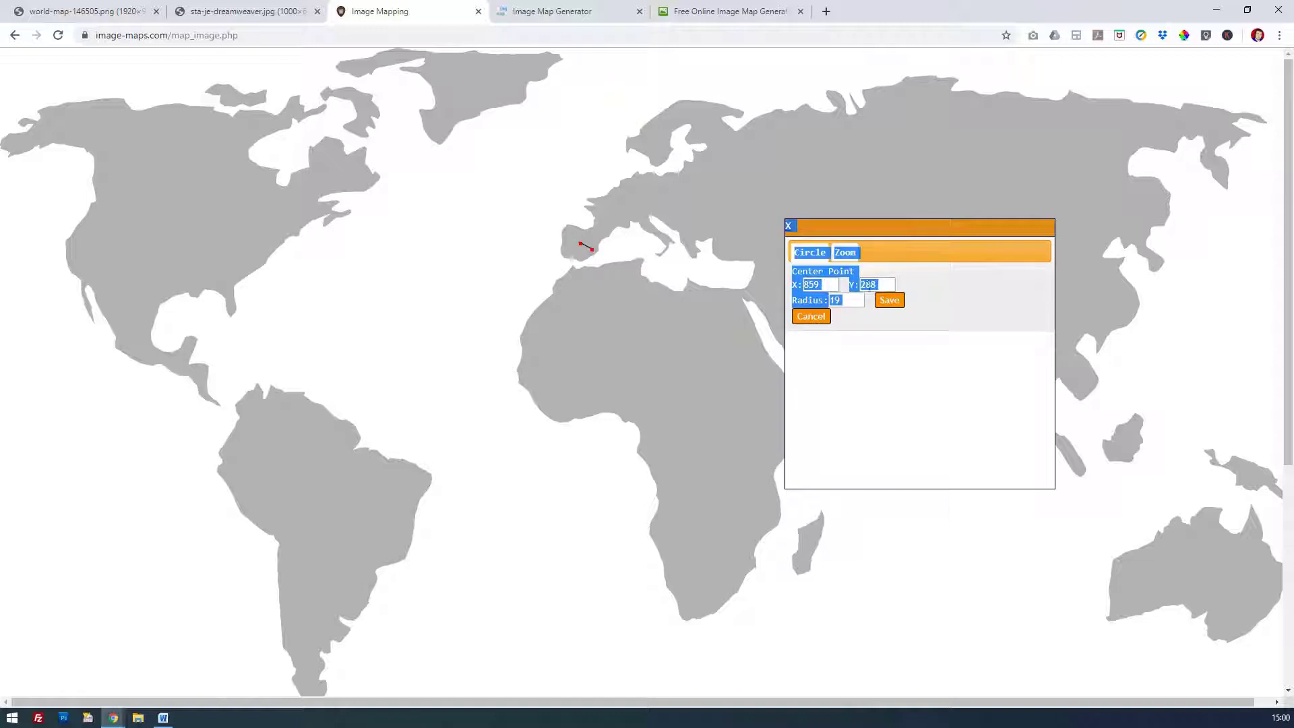
pyautogui.click(853, 300)
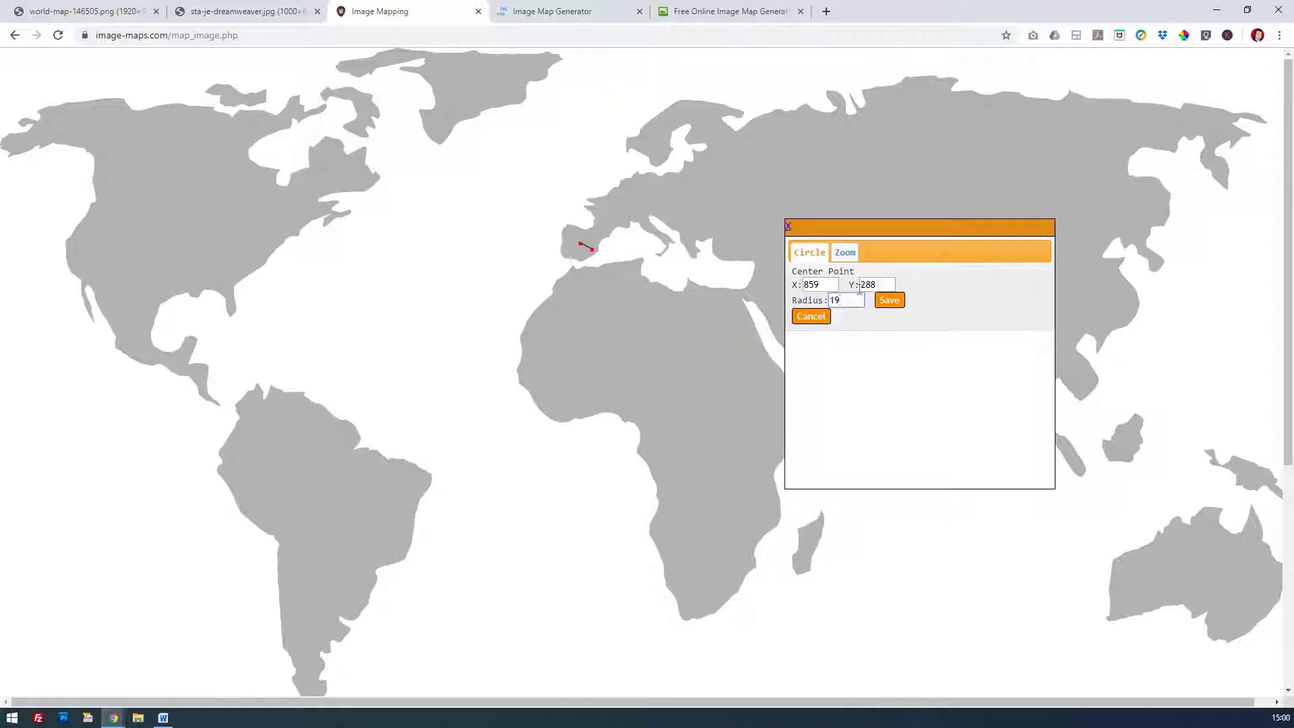
pyautogui.click(818, 254)
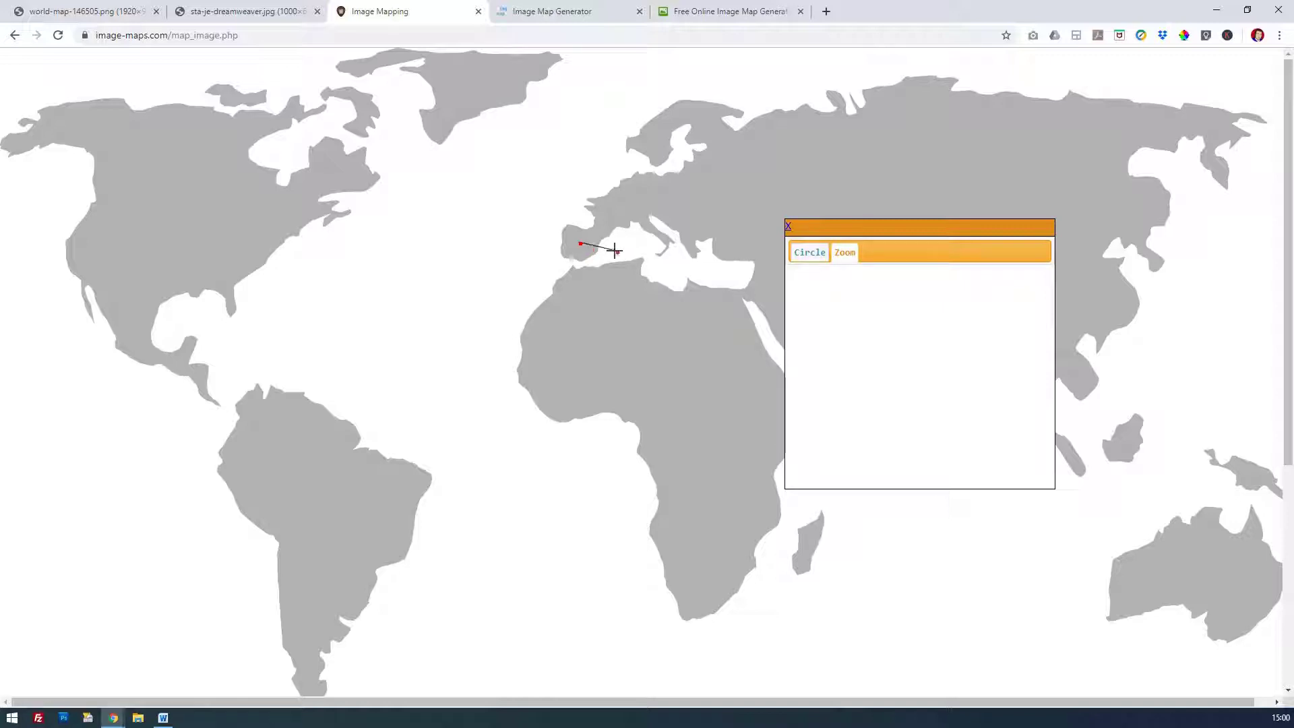
pyautogui.click(598, 275)
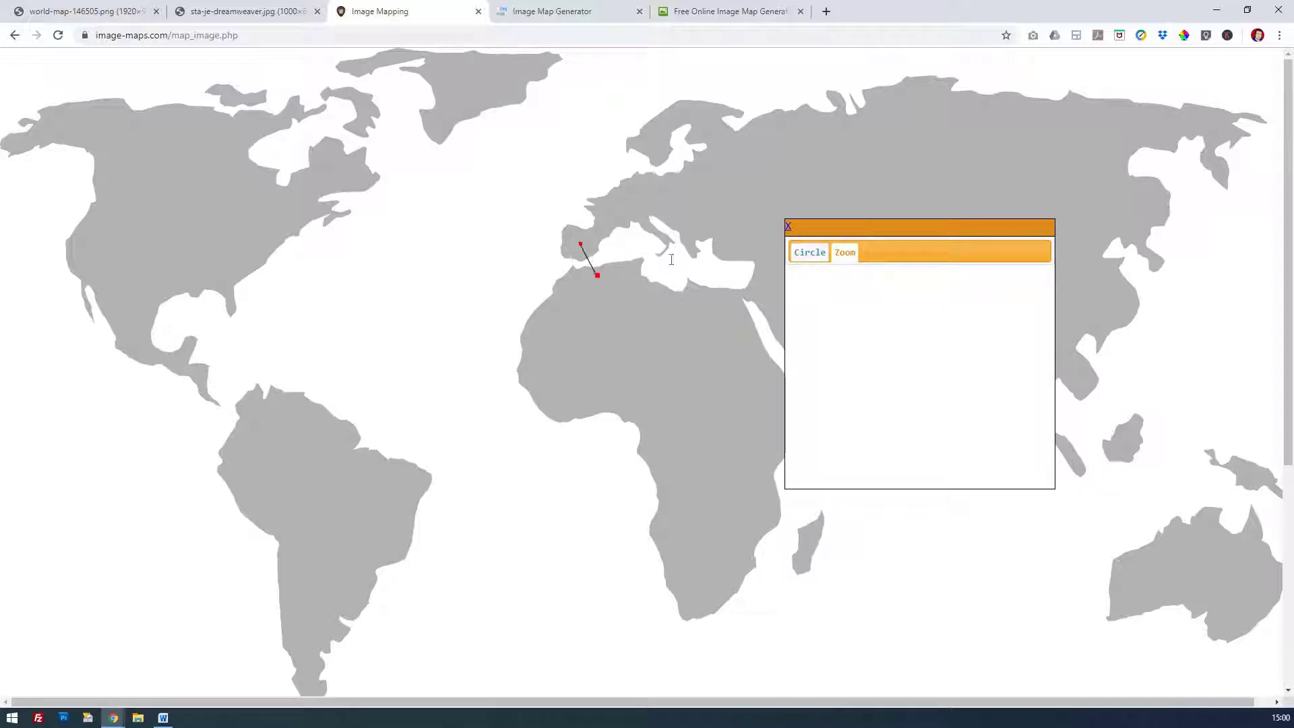
pyautogui.press('Return')
pyautogui.click(787, 227)
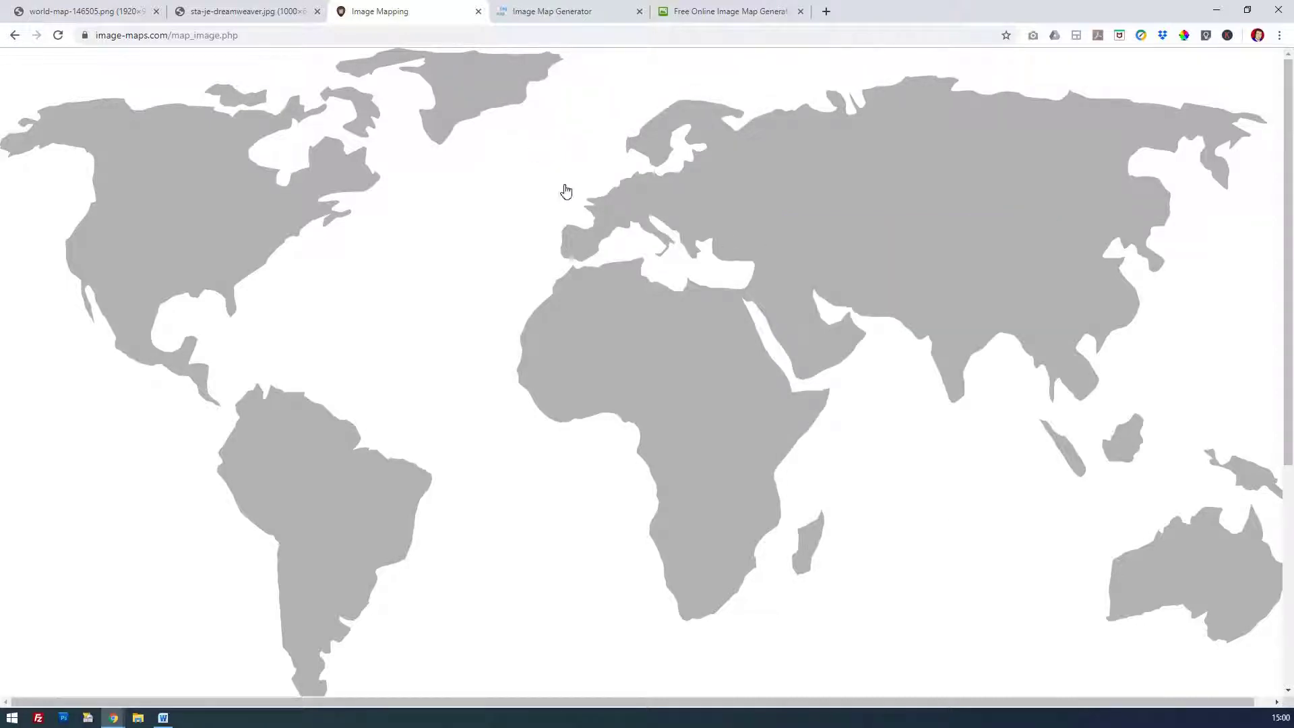
# Step: Create a rectangle area and look through its Map, Events and Options settings
pyautogui.rightClick(566, 192)
pyautogui.click(573, 165)
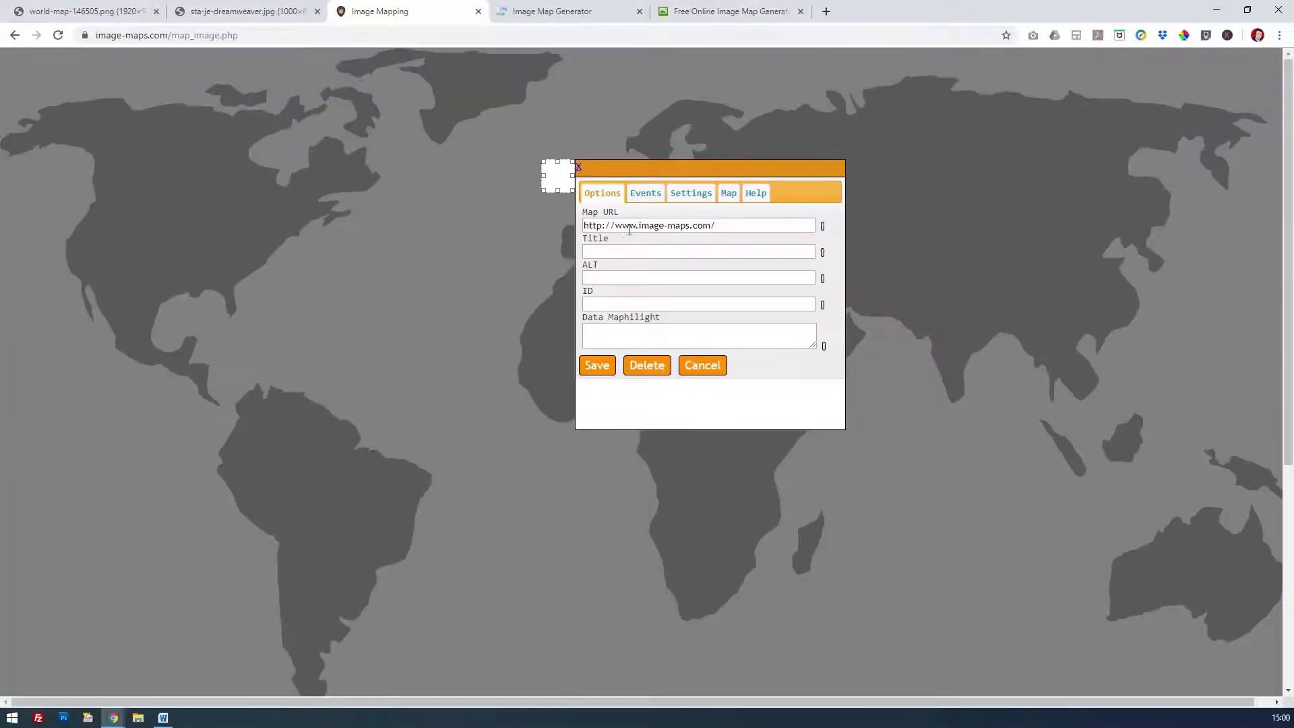
pyautogui.click(645, 194)
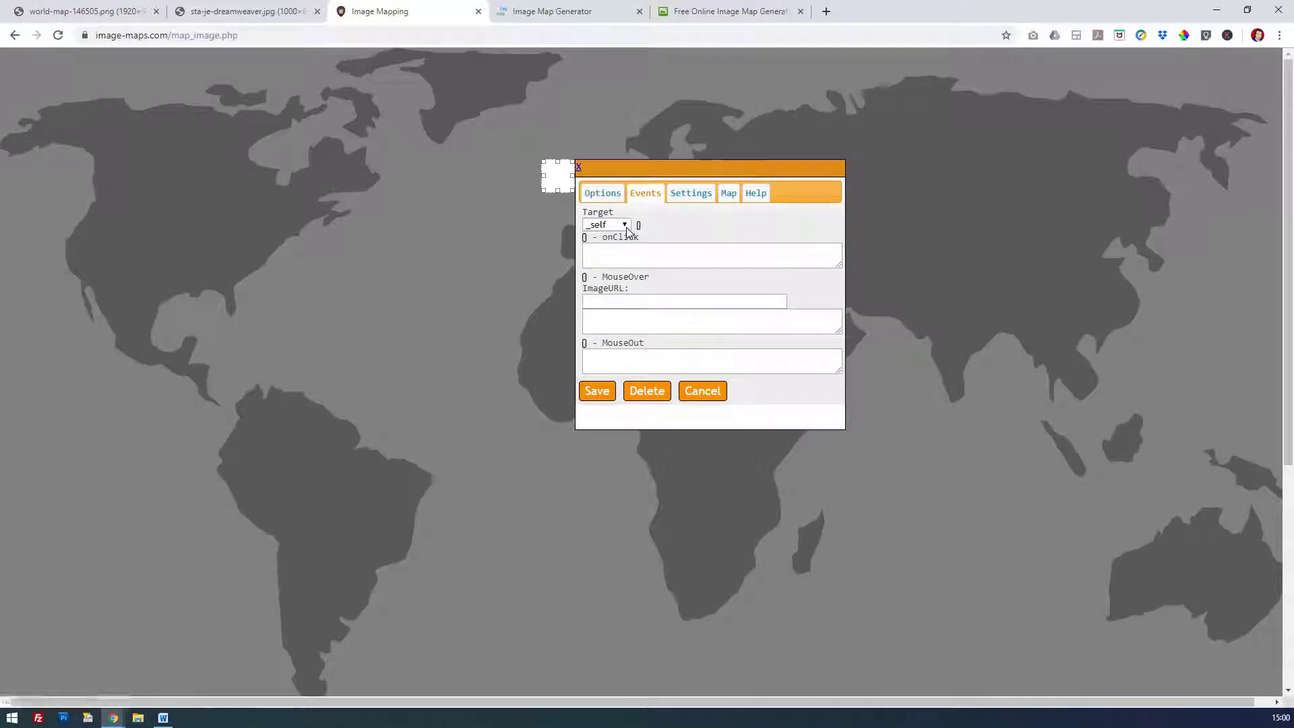
pyautogui.click(690, 196)
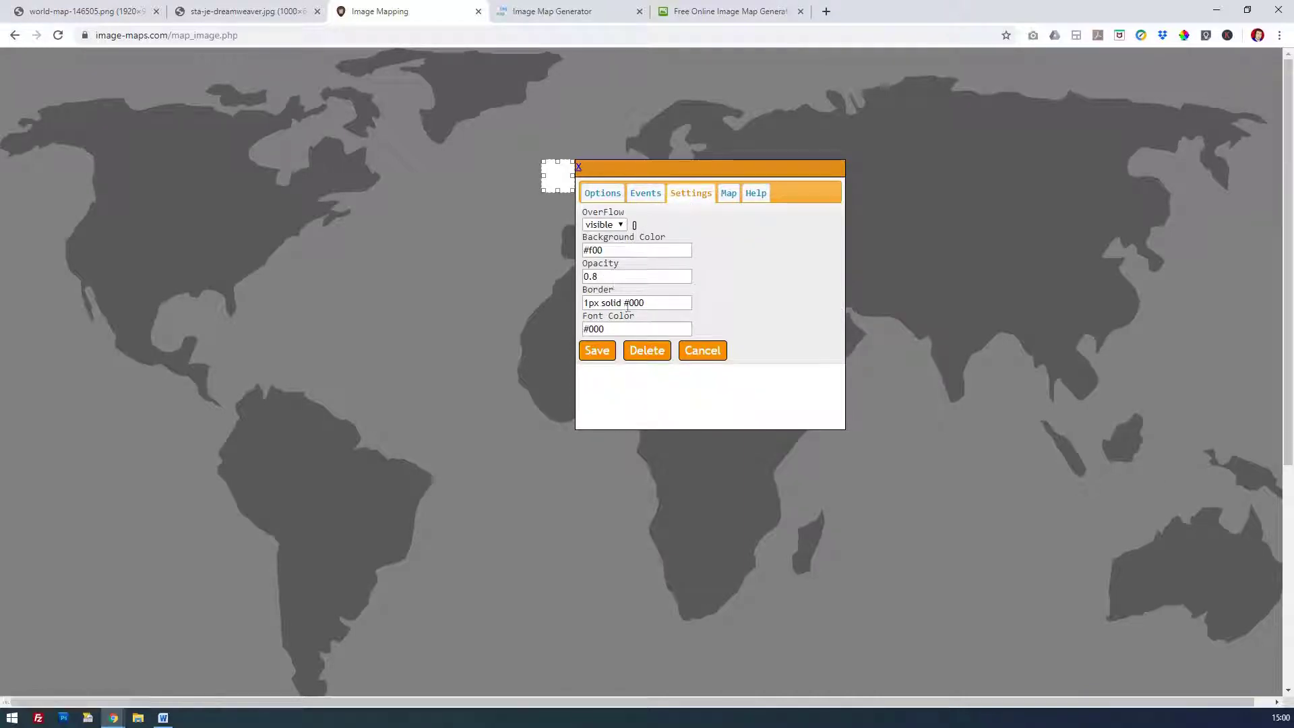
pyautogui.click(727, 195)
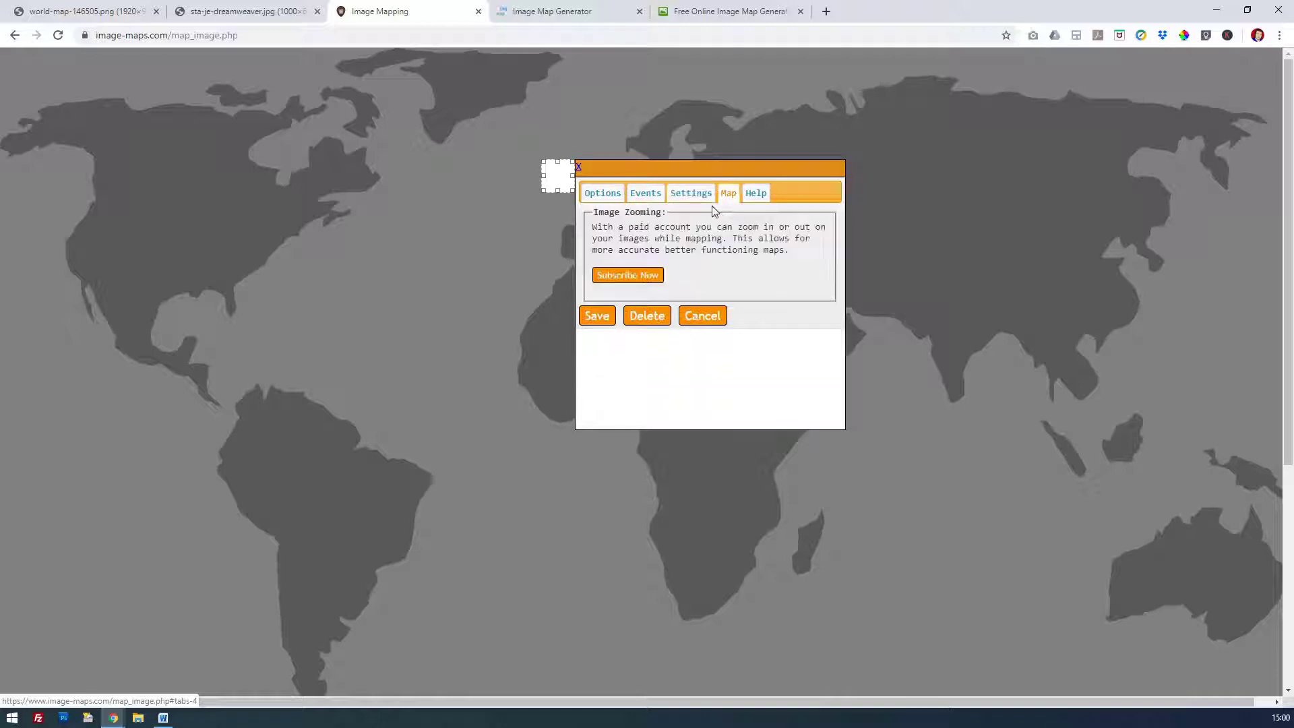
pyautogui.click(644, 196)
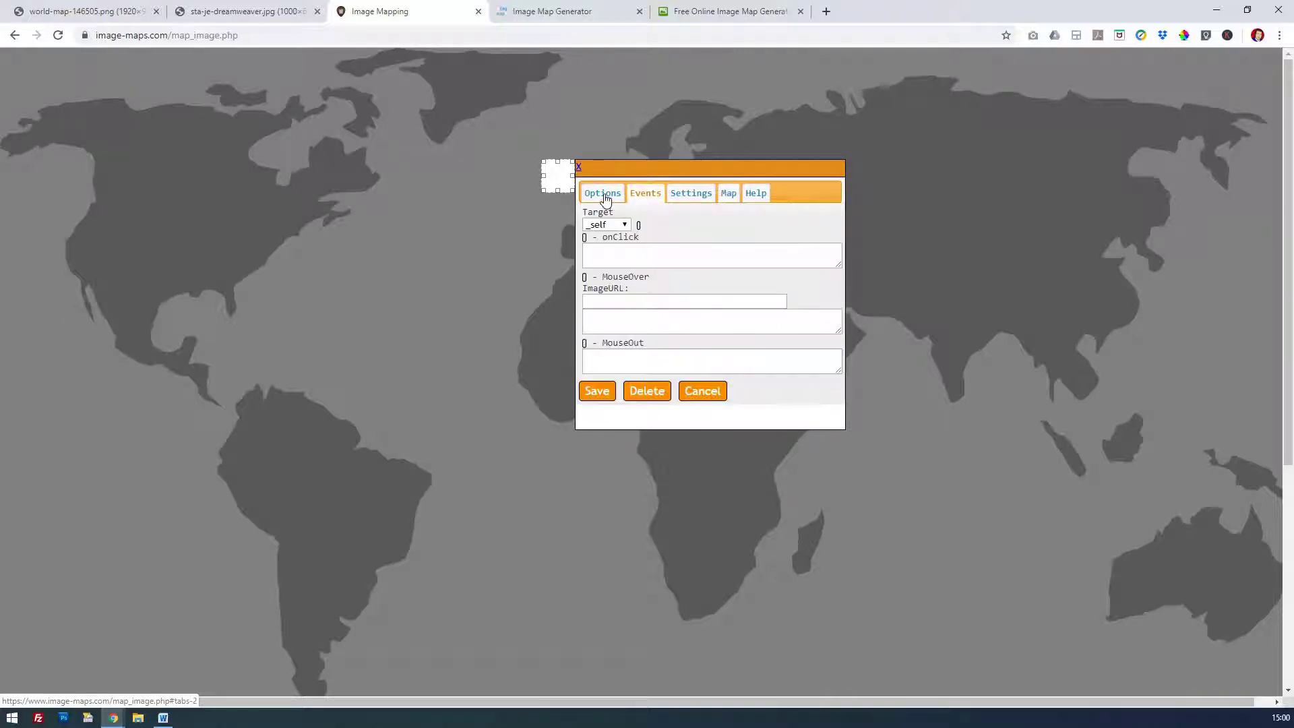
pyautogui.click(604, 196)
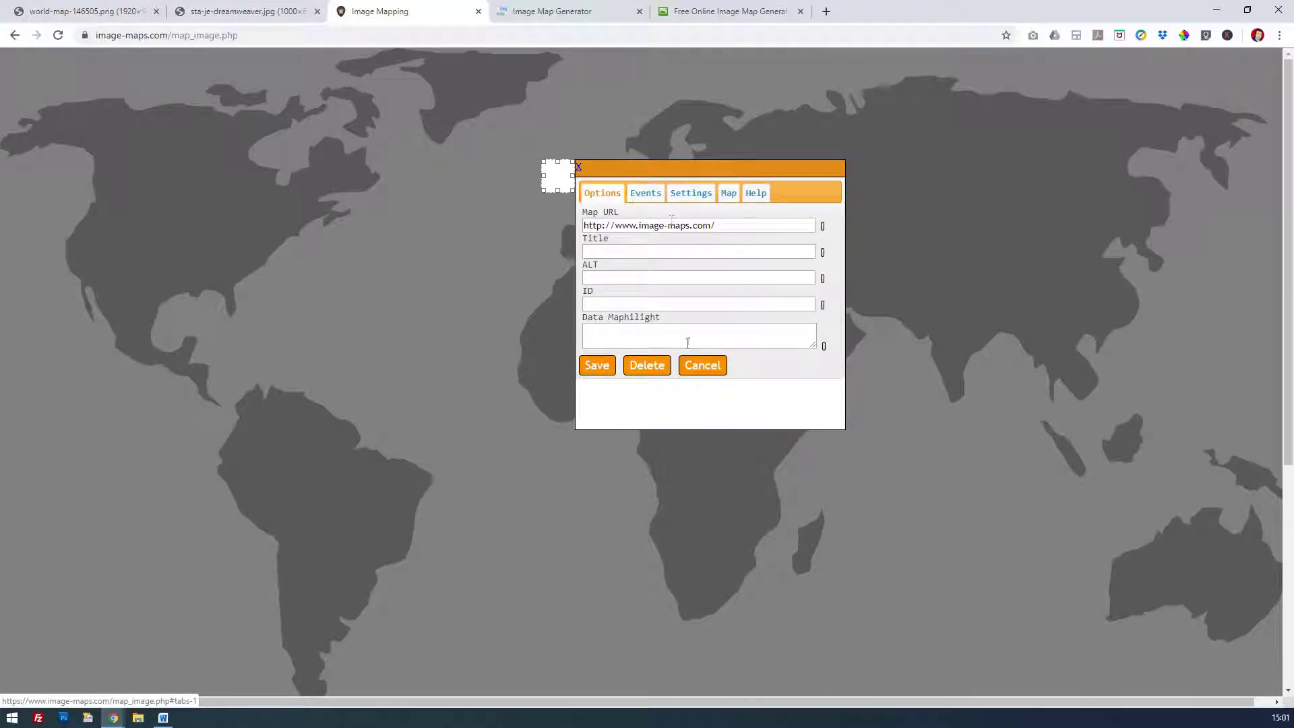
# Step: Cancel the rectangle area and go back twice to the Image-Maps home page
pyautogui.click(700, 367)
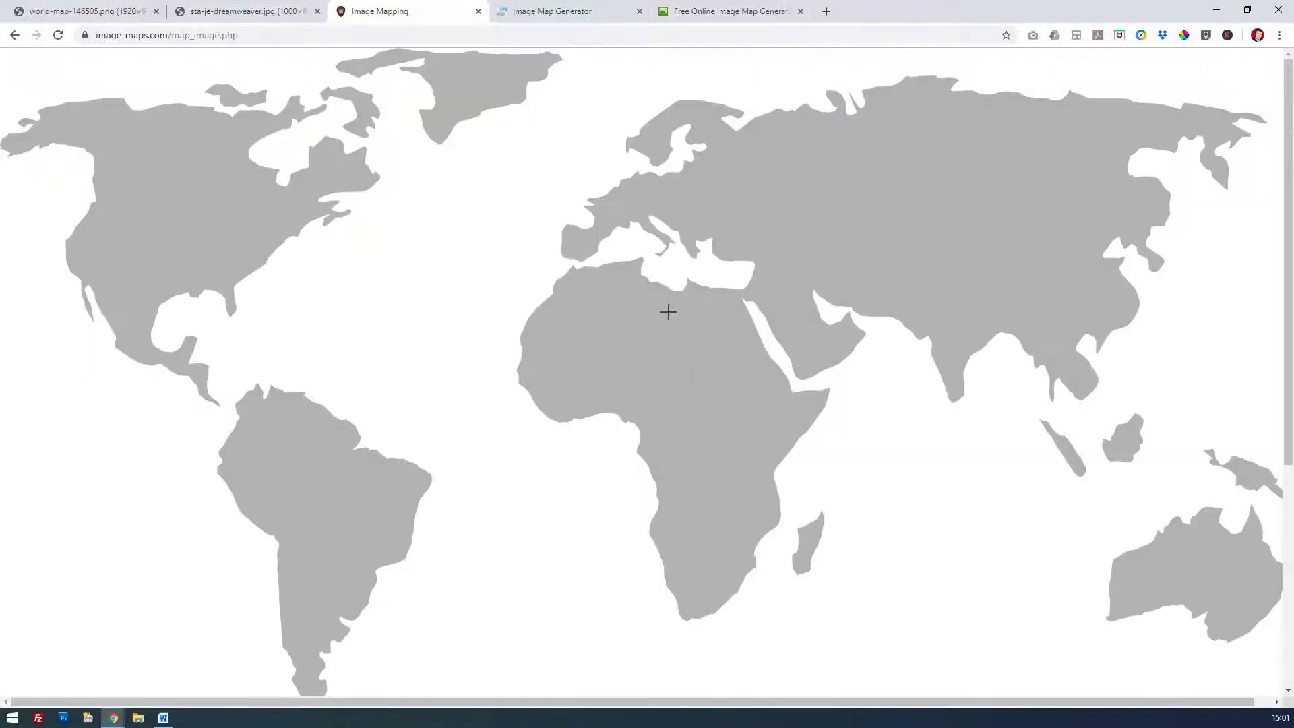
pyautogui.click(15, 35)
pyautogui.click(15, 35)
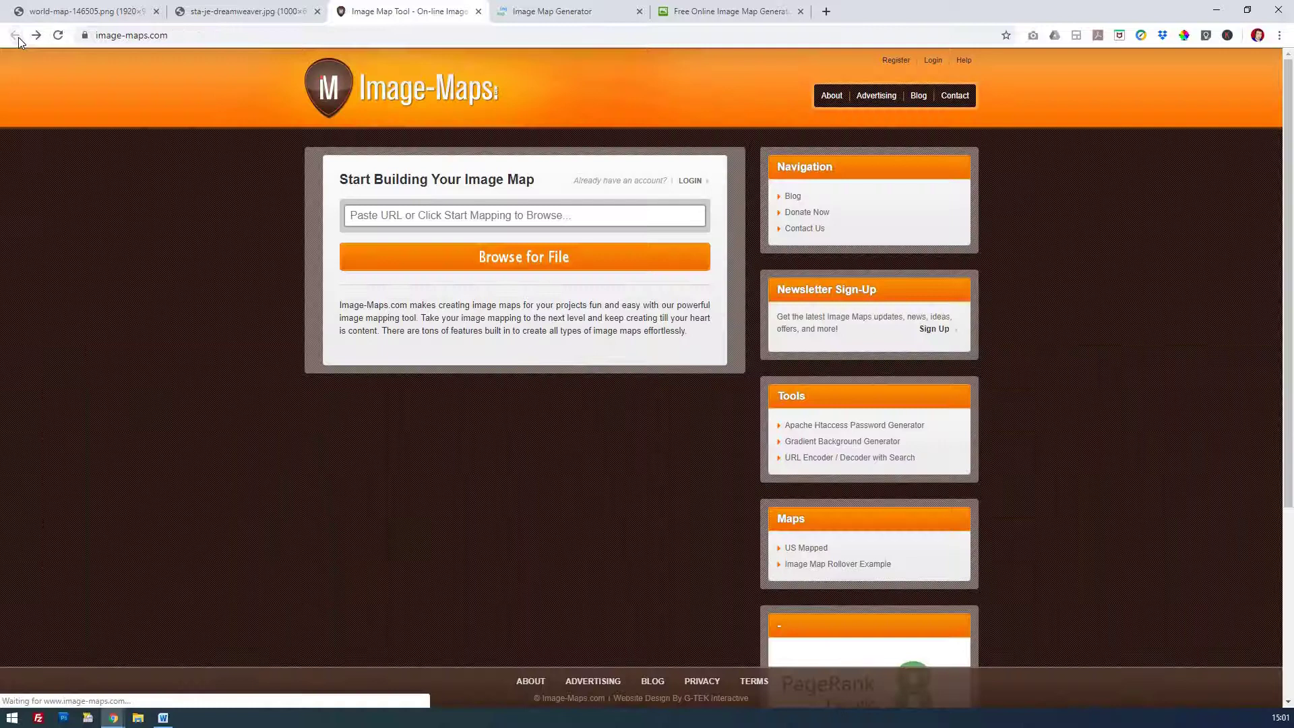
# Step: Fill the image field with C:\fakepath\world-map-146505.png from the autocomplete suggestions
pyautogui.click(428, 217)
pyautogui.click(431, 247)
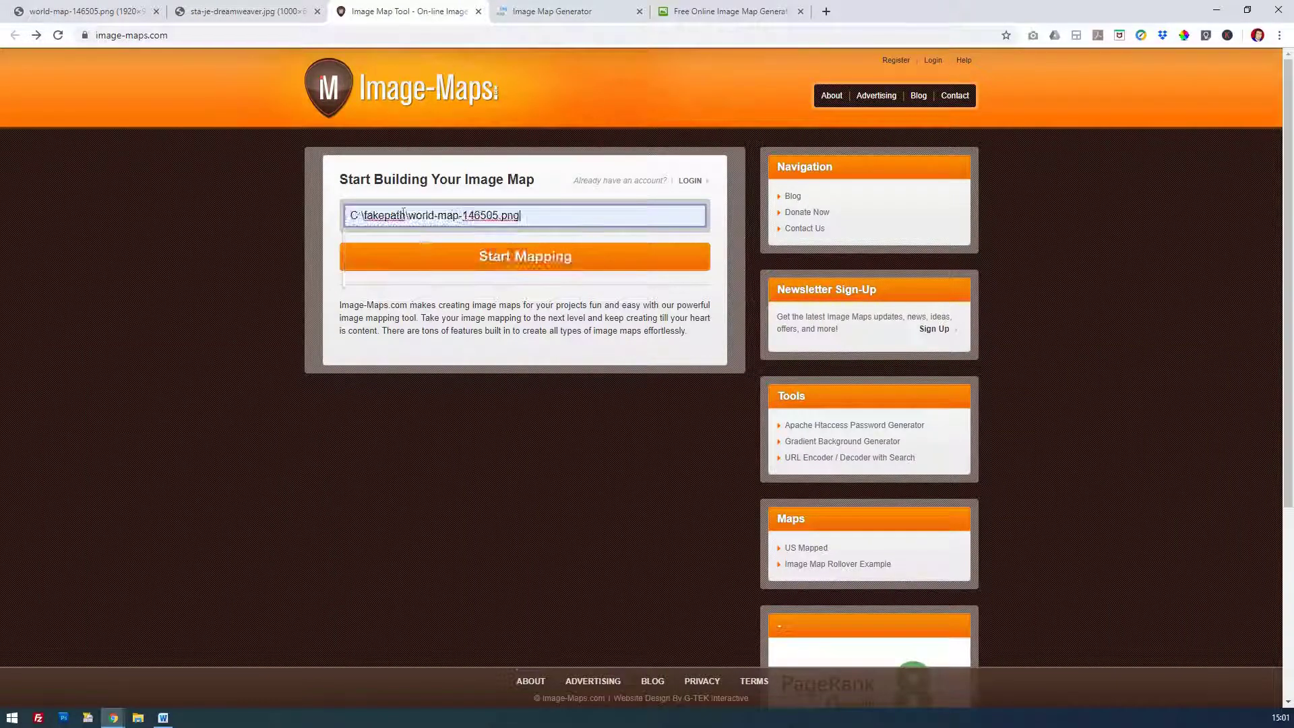
pyautogui.moveTo(358, 214); pyautogui.dragTo(458, 215)
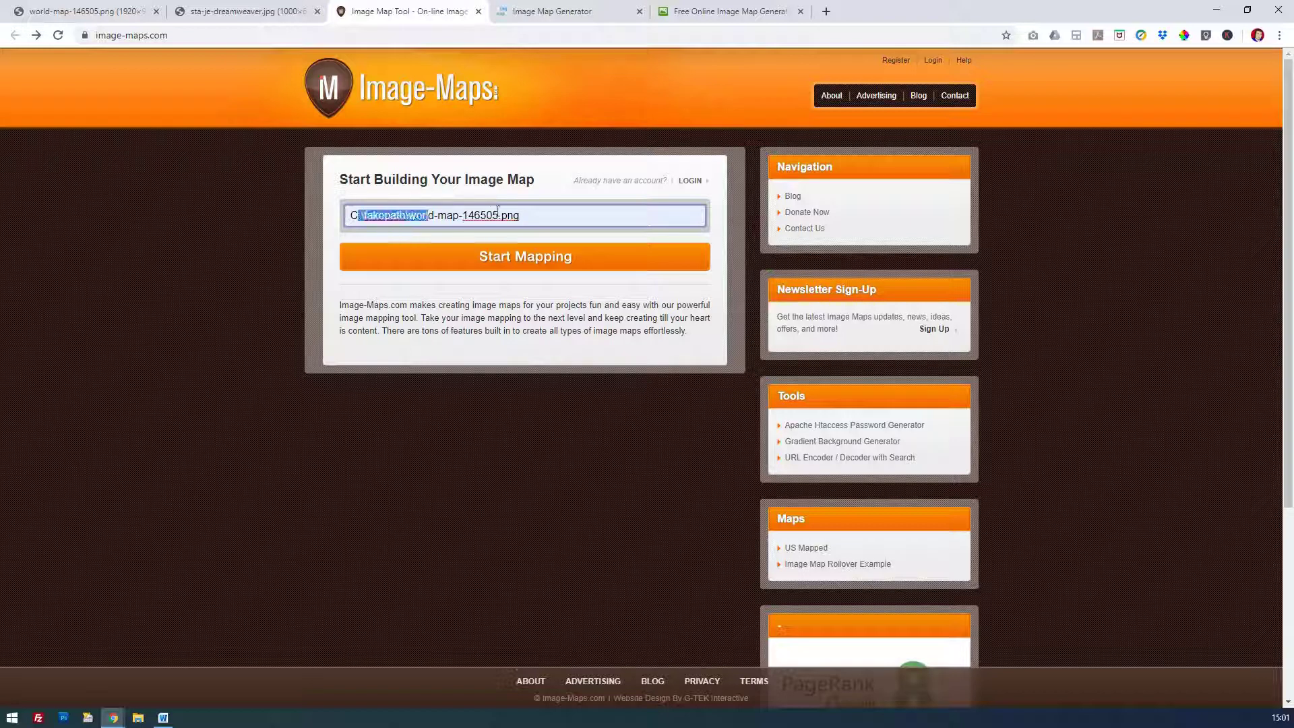
pyautogui.click(545, 209)
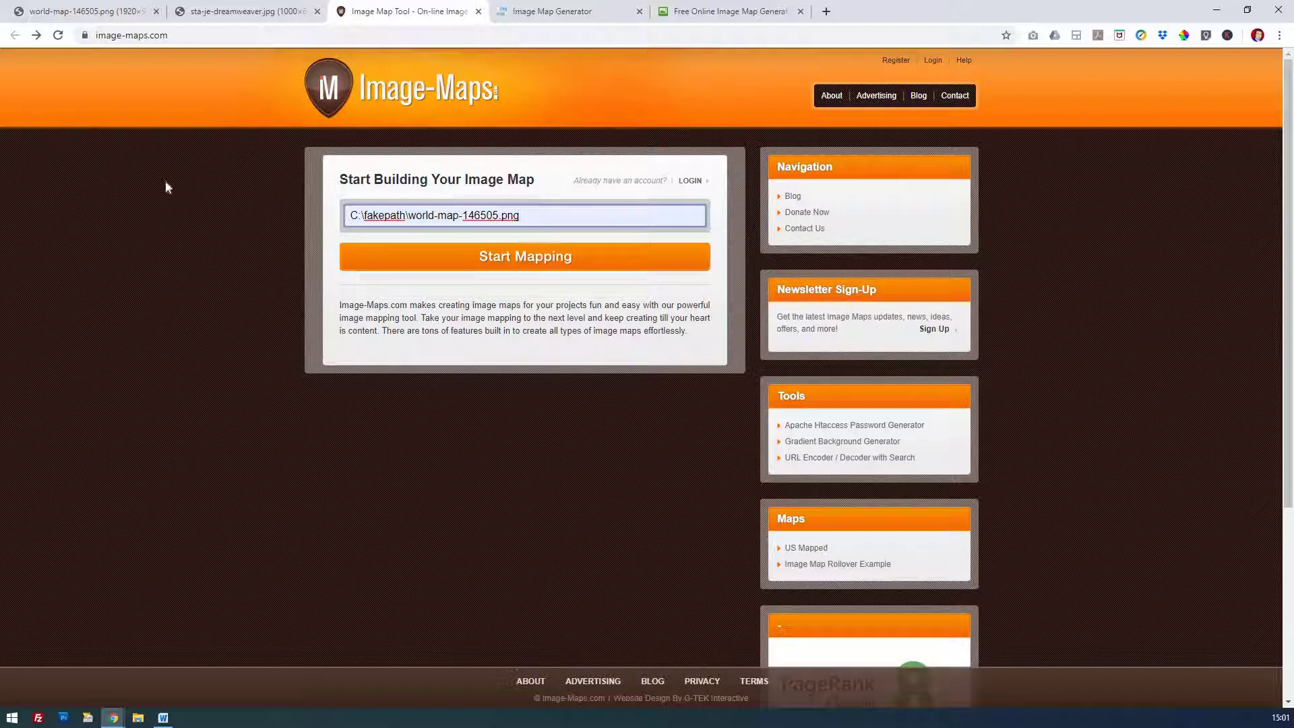
# Step: Switch to the imagemap.org Image Map Generator tab
pyautogui.click(532, 11)
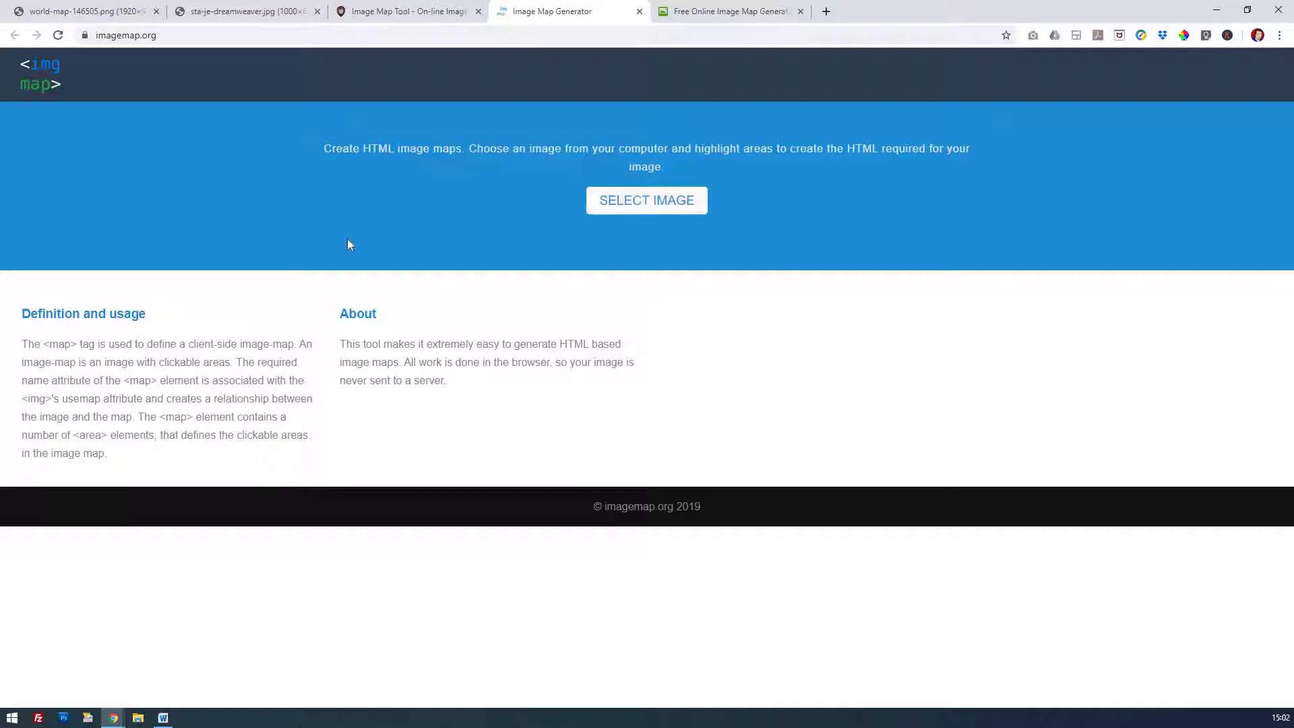
# Step: Load world-map-146505.png into the generator and check the generated HTML below
pyautogui.click(625, 207)
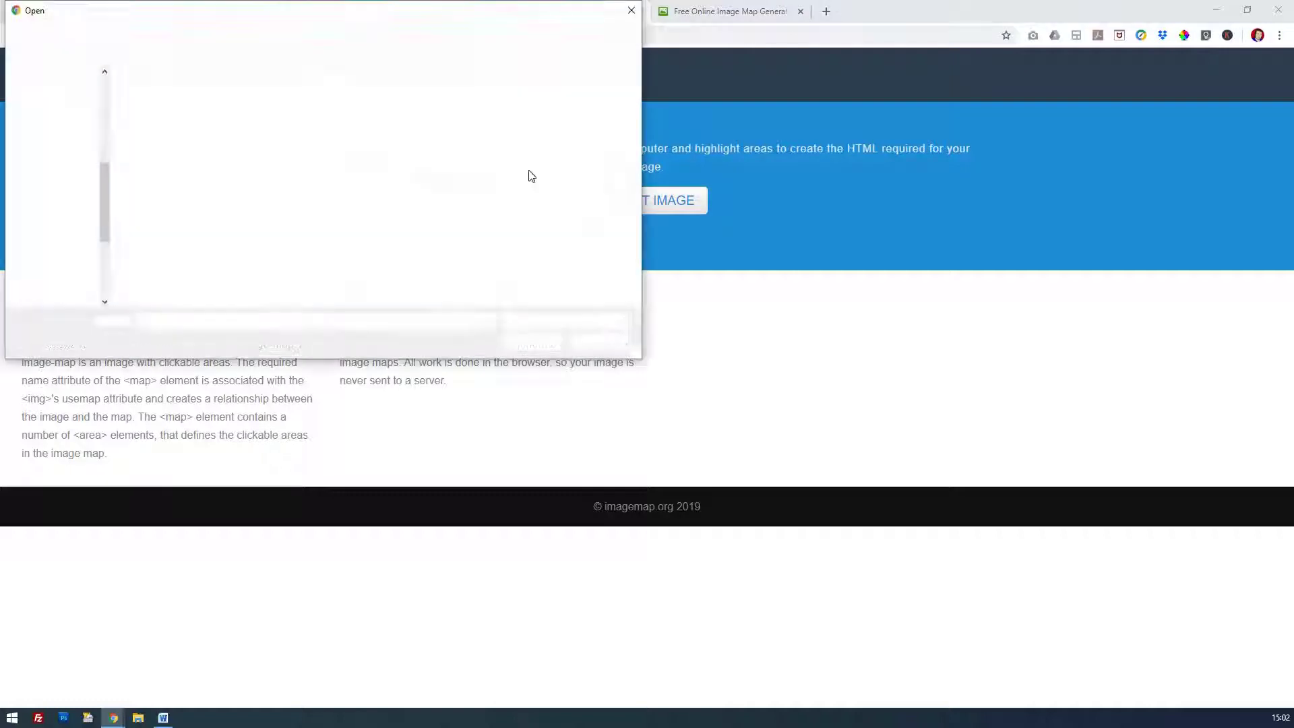
pyautogui.click(275, 219)
pyautogui.click(539, 341)
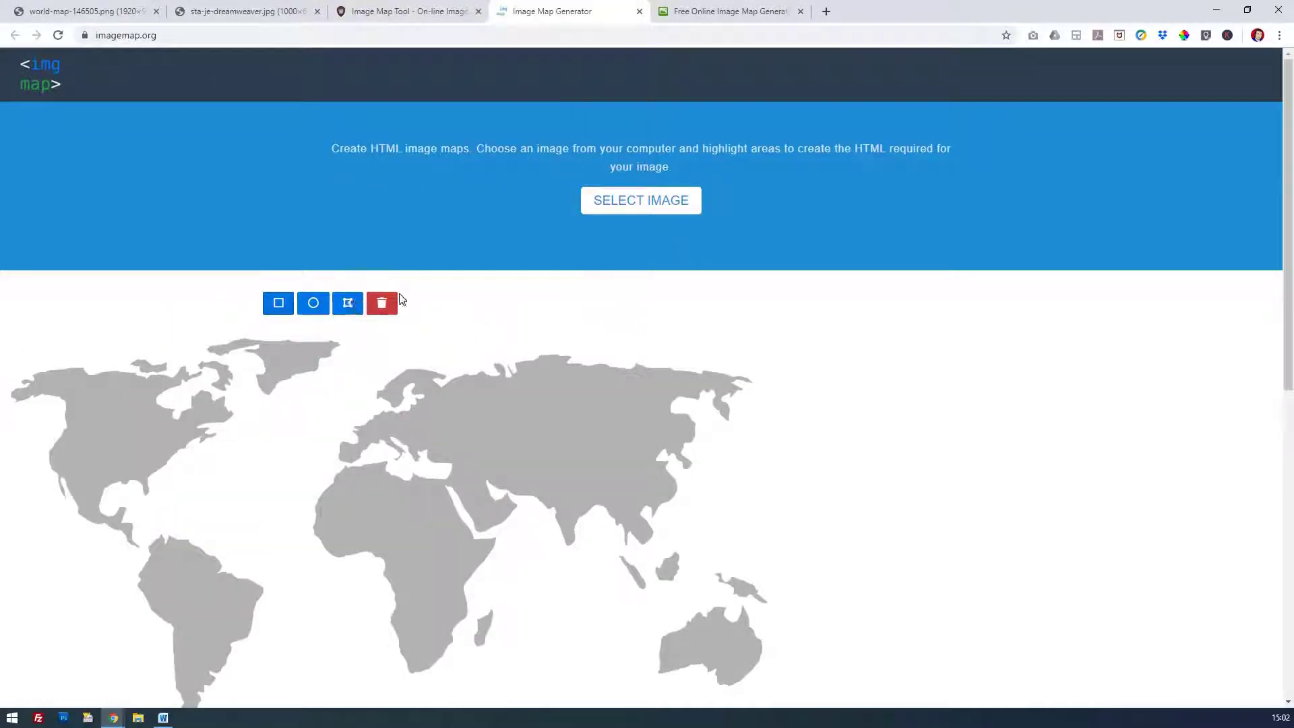
pyautogui.scroll(-2, 463, 300)
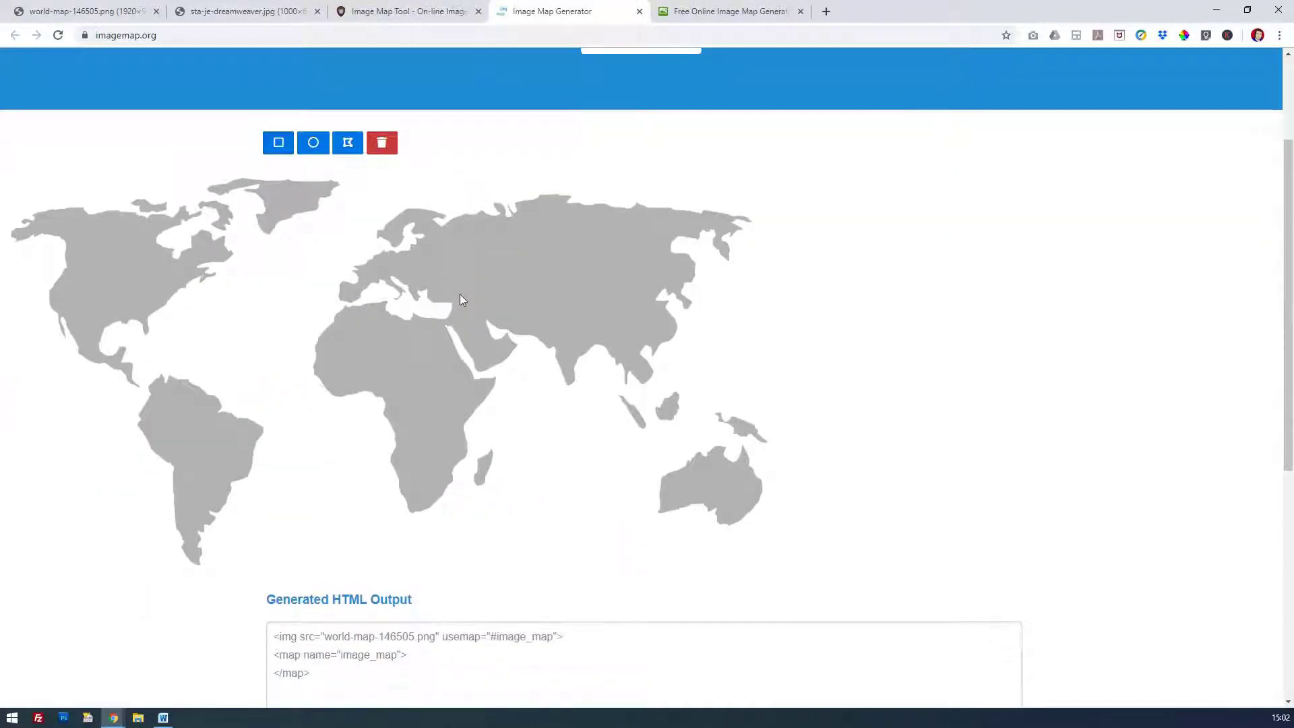
pyautogui.scroll(-2, 460, 294)
pyautogui.click(272, 528)
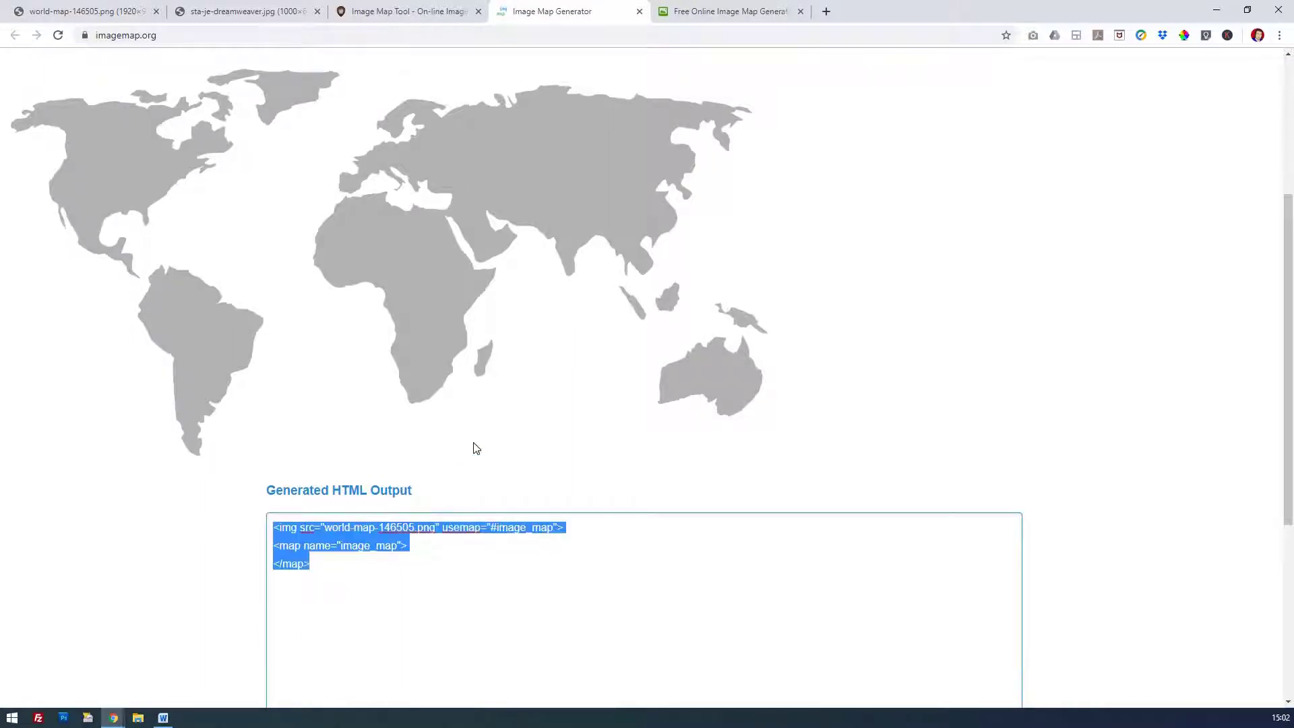
pyautogui.scroll(2, 476, 447)
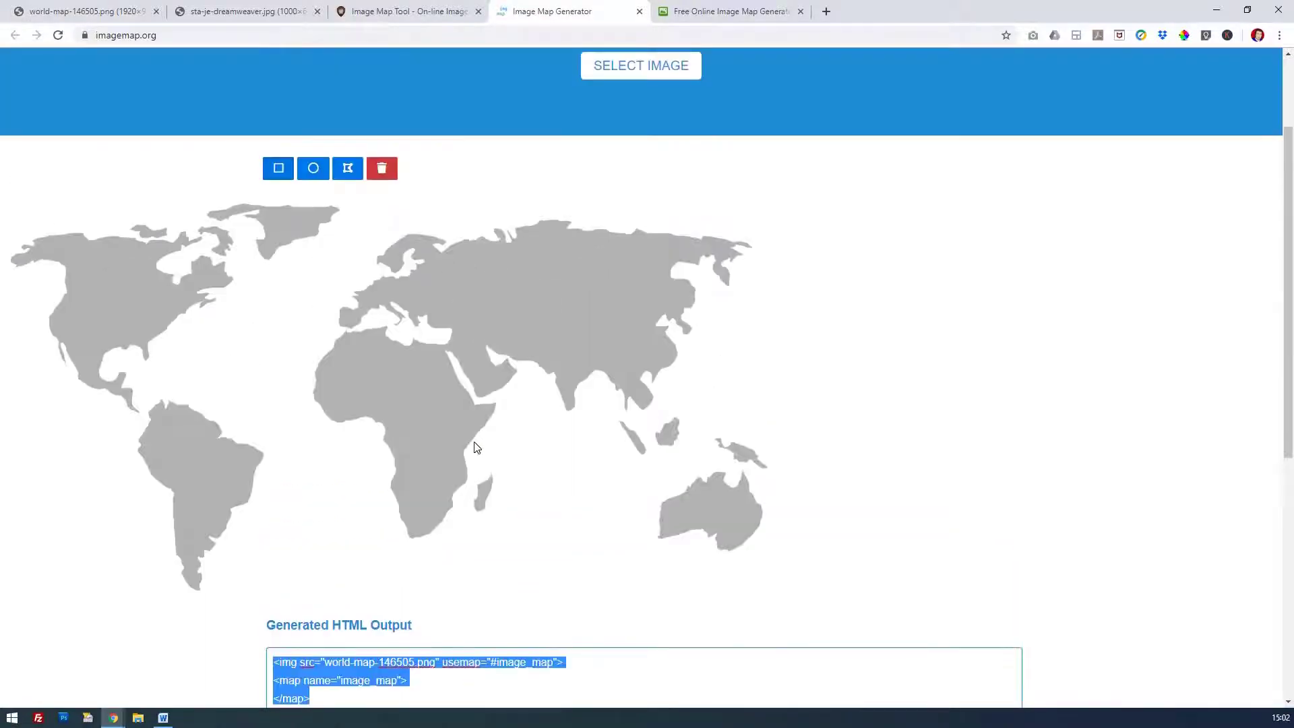
pyautogui.scroll(-1, 377, 283)
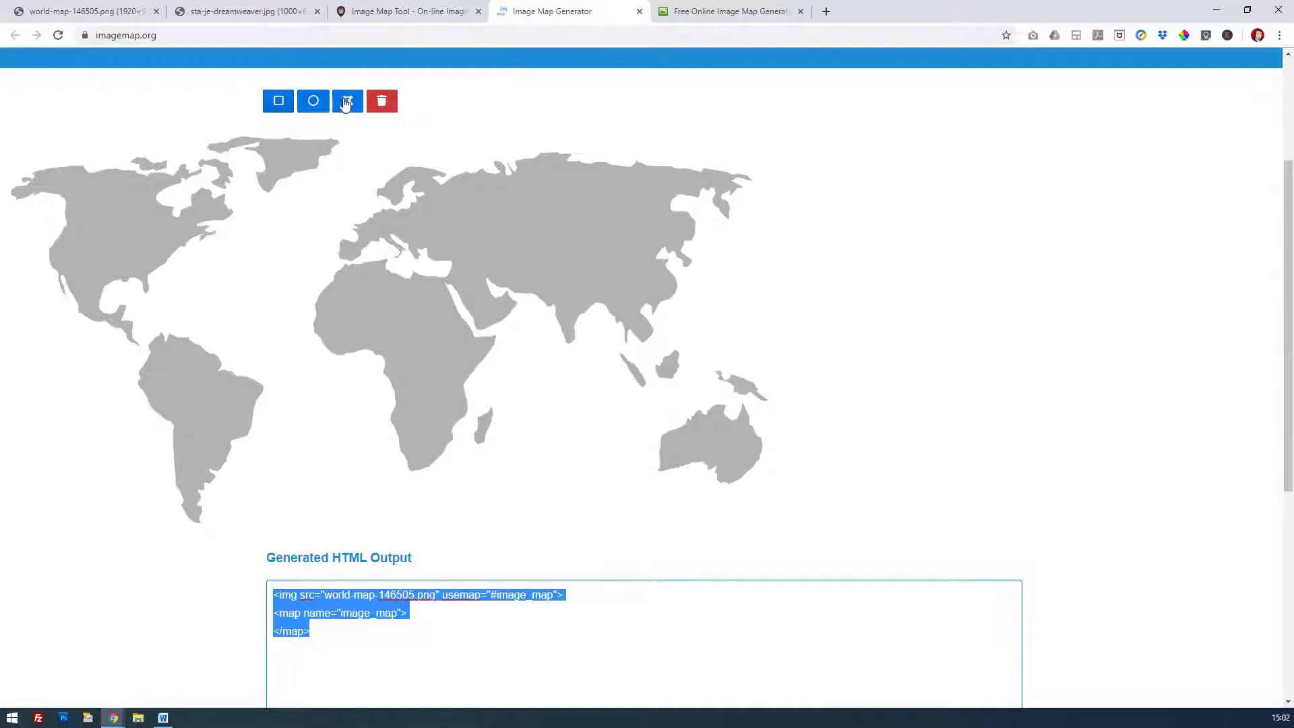
# Step: Outline Italy with a polygon area, undoing the stray Atlantic point
pyautogui.click(388, 236)
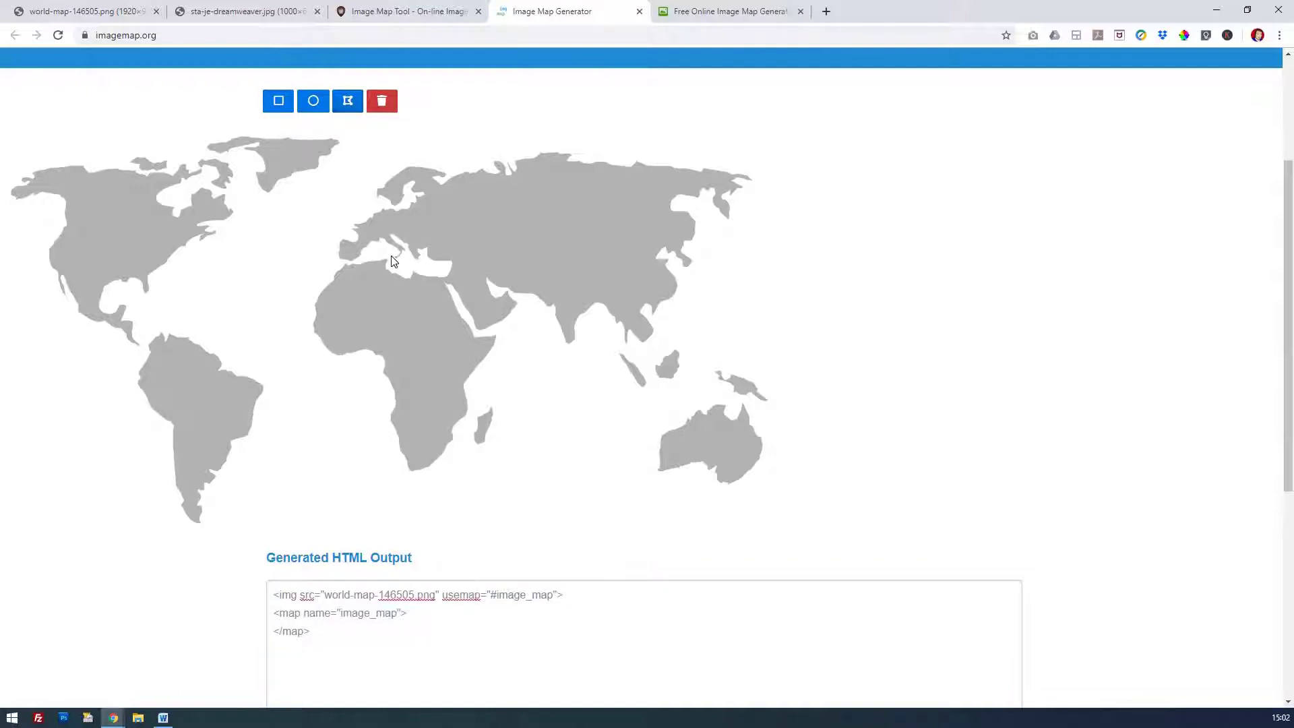
pyautogui.click(392, 260)
pyautogui.click(386, 233)
pyautogui.click(236, 221)
pyautogui.hotkey('ctrl', 'z')
pyautogui.click(384, 233)
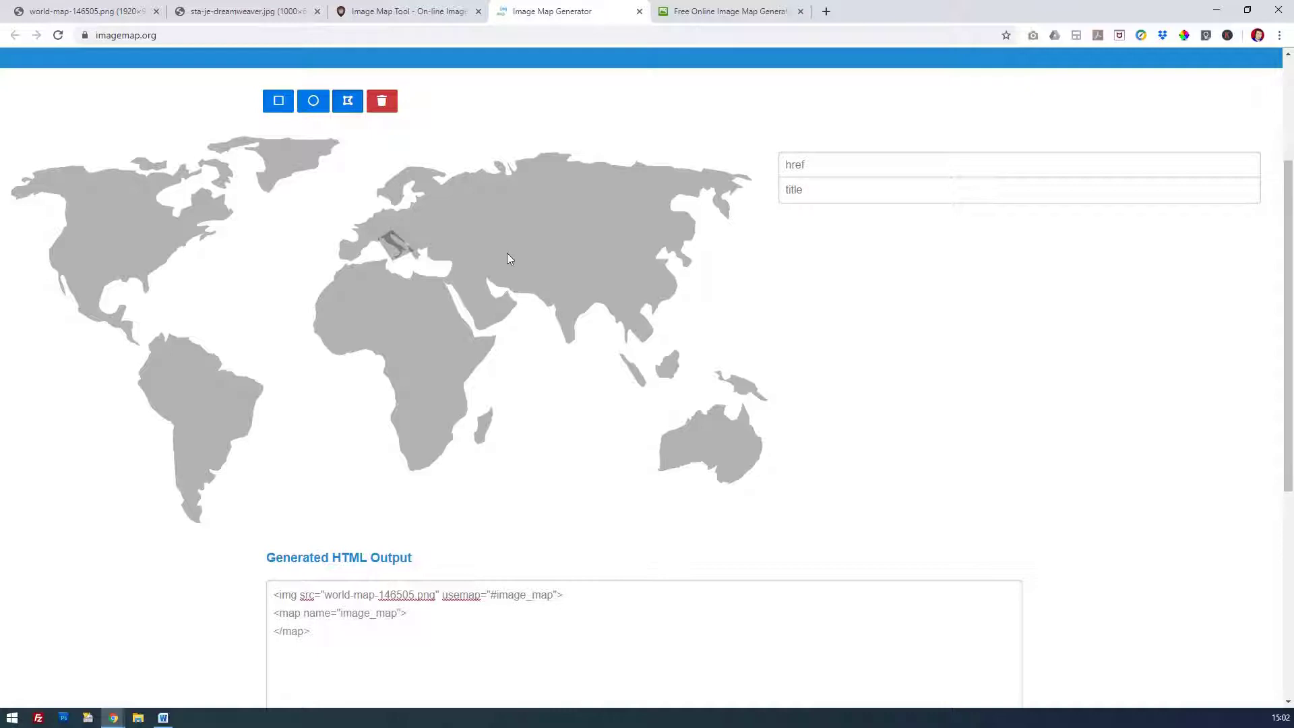
pyautogui.click(407, 250)
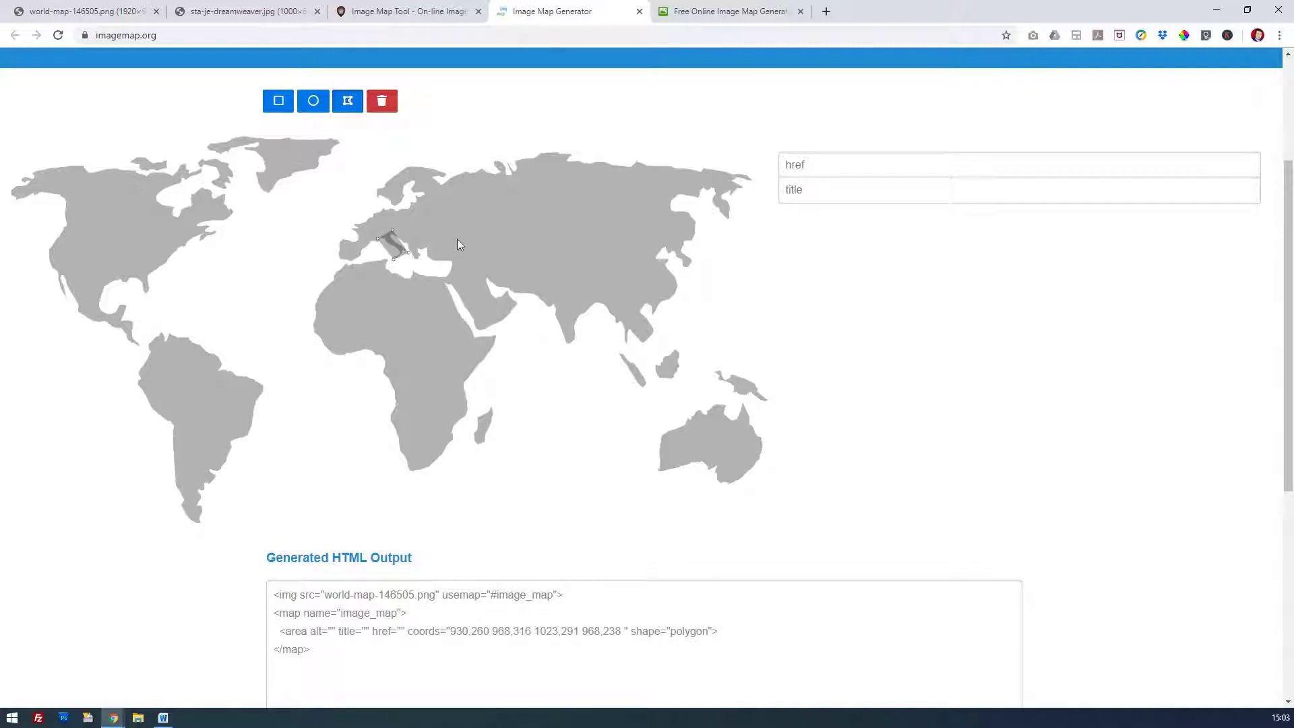
# Step: Give the Italy area the link italy.htm and the title Italy
pyautogui.click(828, 169)
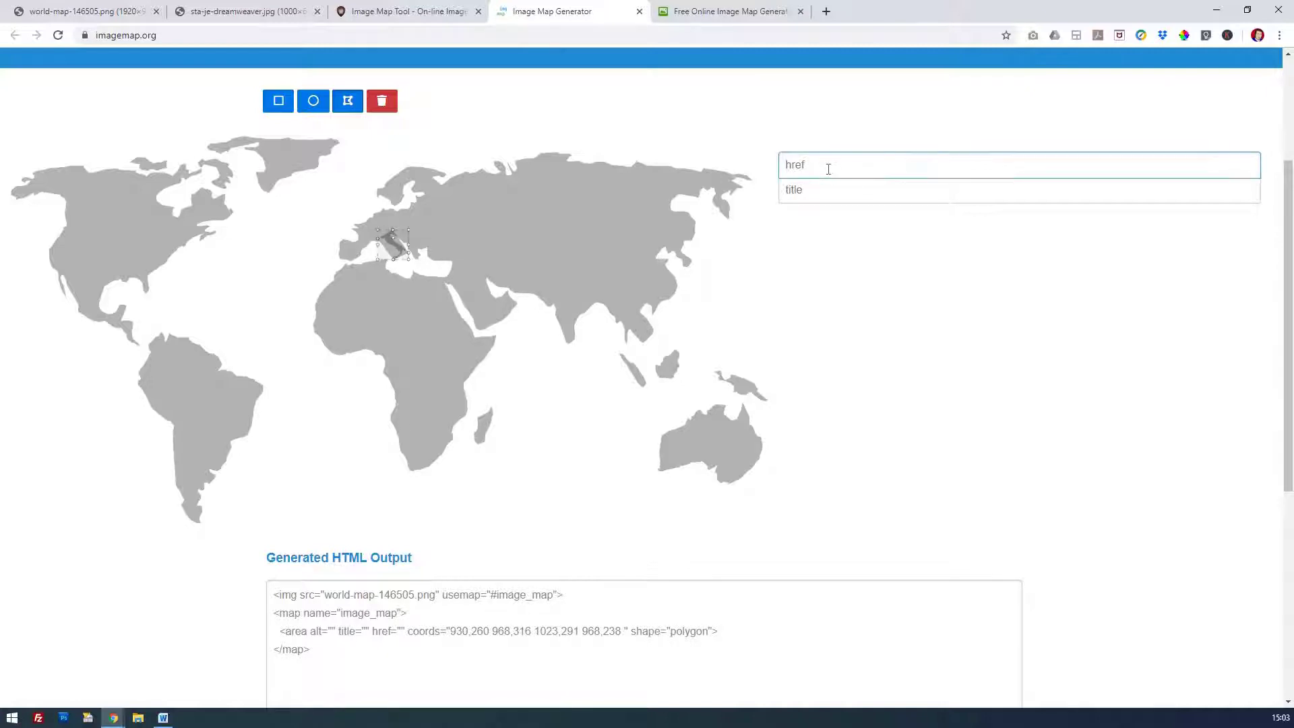
pyautogui.write('#')
pyautogui.press('BackSpace')
pyautogui.write('italy')
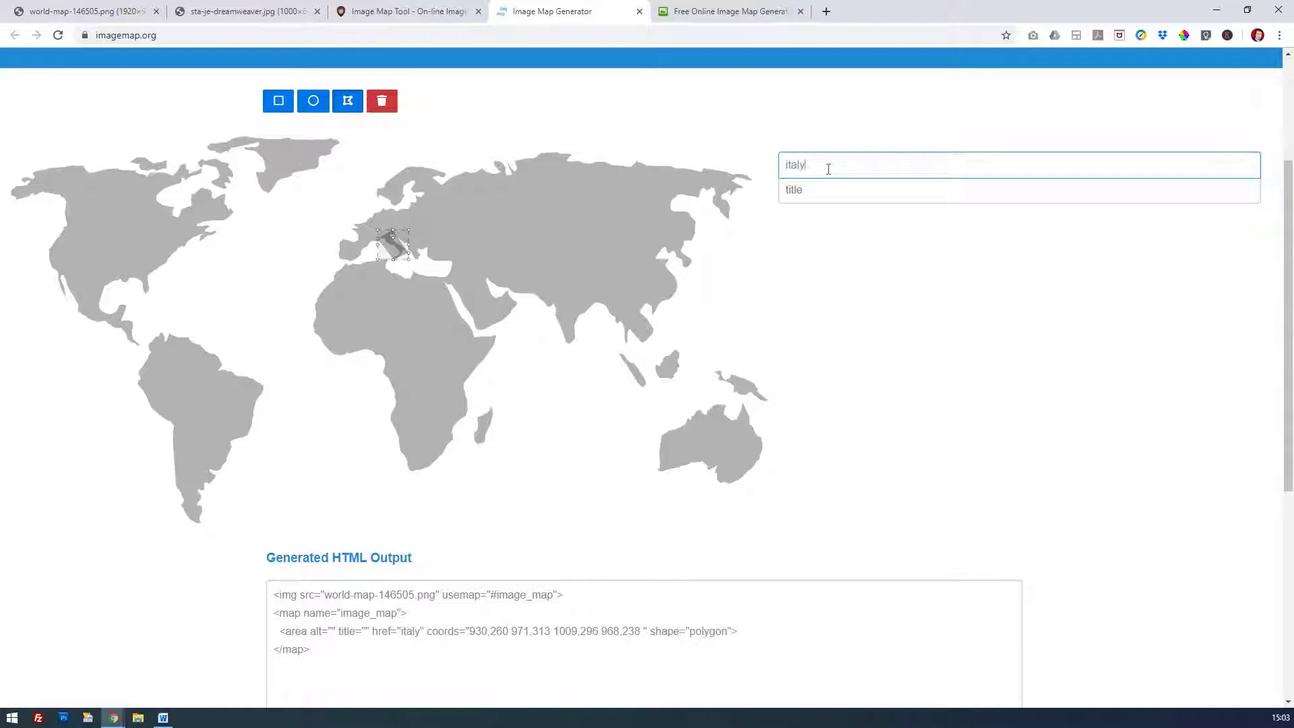
pyautogui.write('.htm')
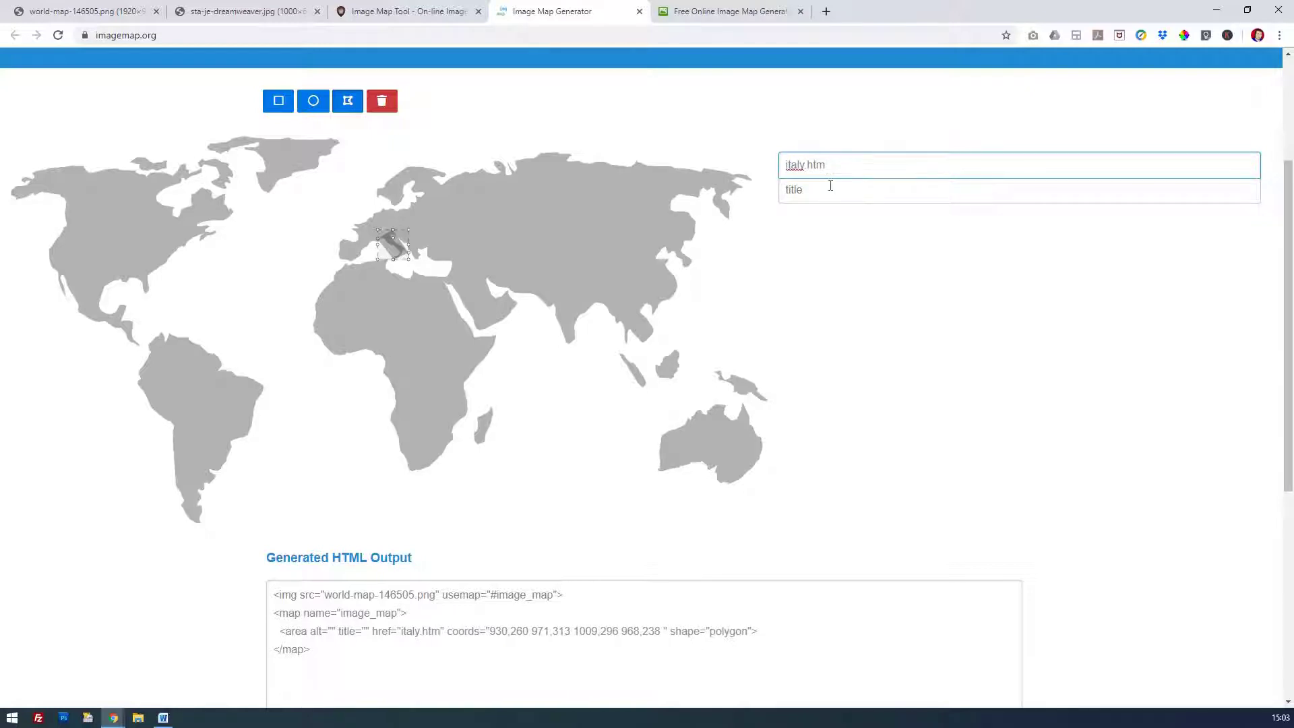
pyautogui.click(829, 189)
pyautogui.write('I')
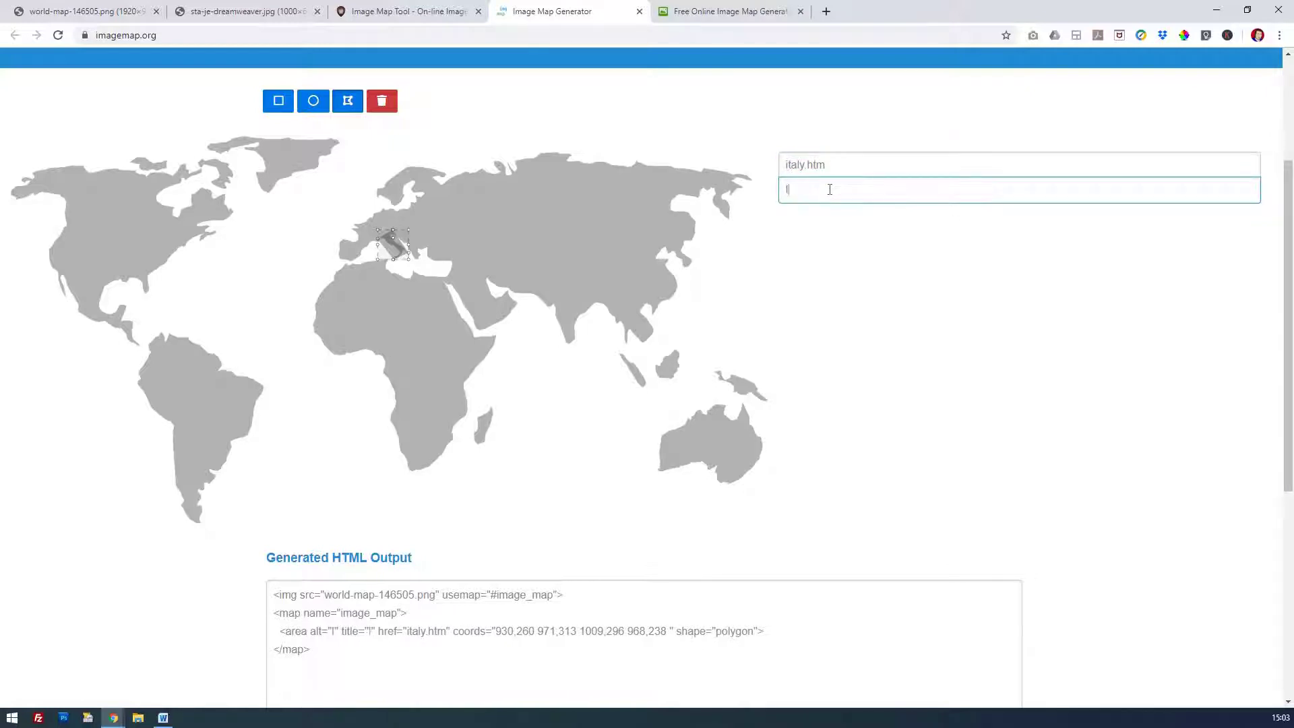
pyautogui.write('taly')
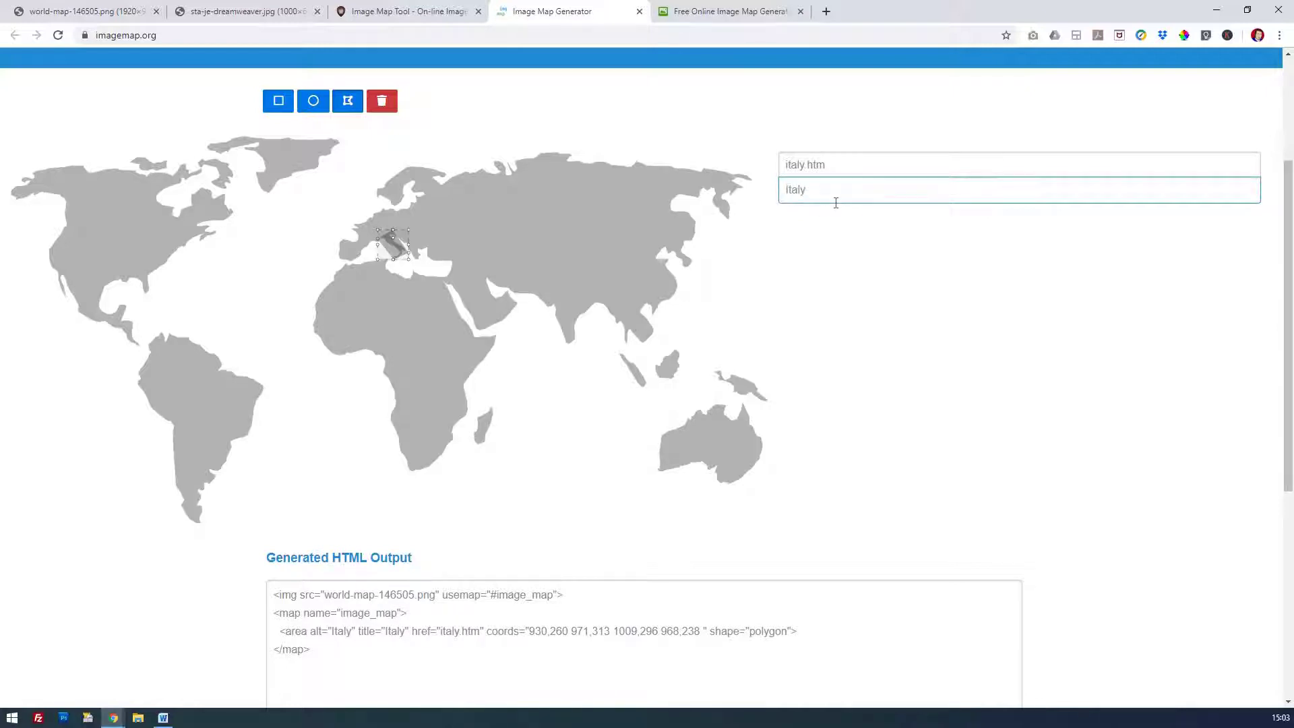
# Step: Highlight the Italy area's alt attribute, coordinates and full line in the HTML
pyautogui.scroll(-2, 528, 442)
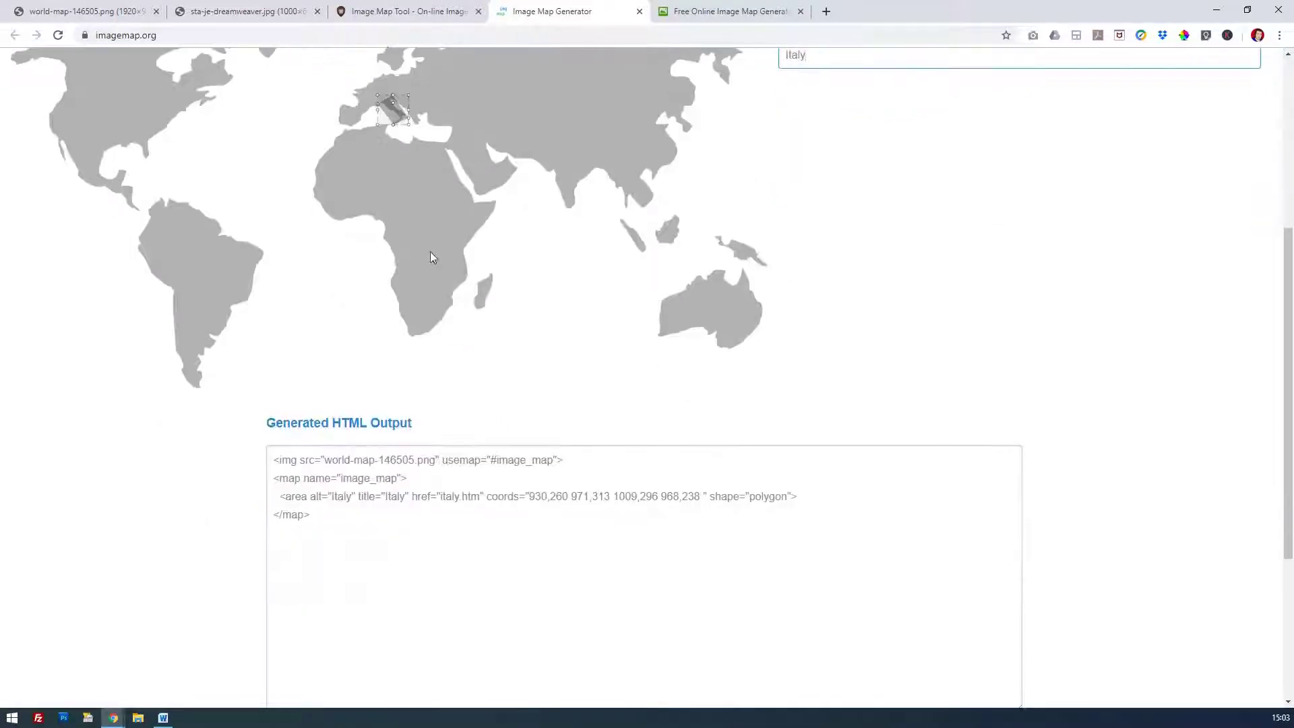
pyautogui.scroll(2, 411, 237)
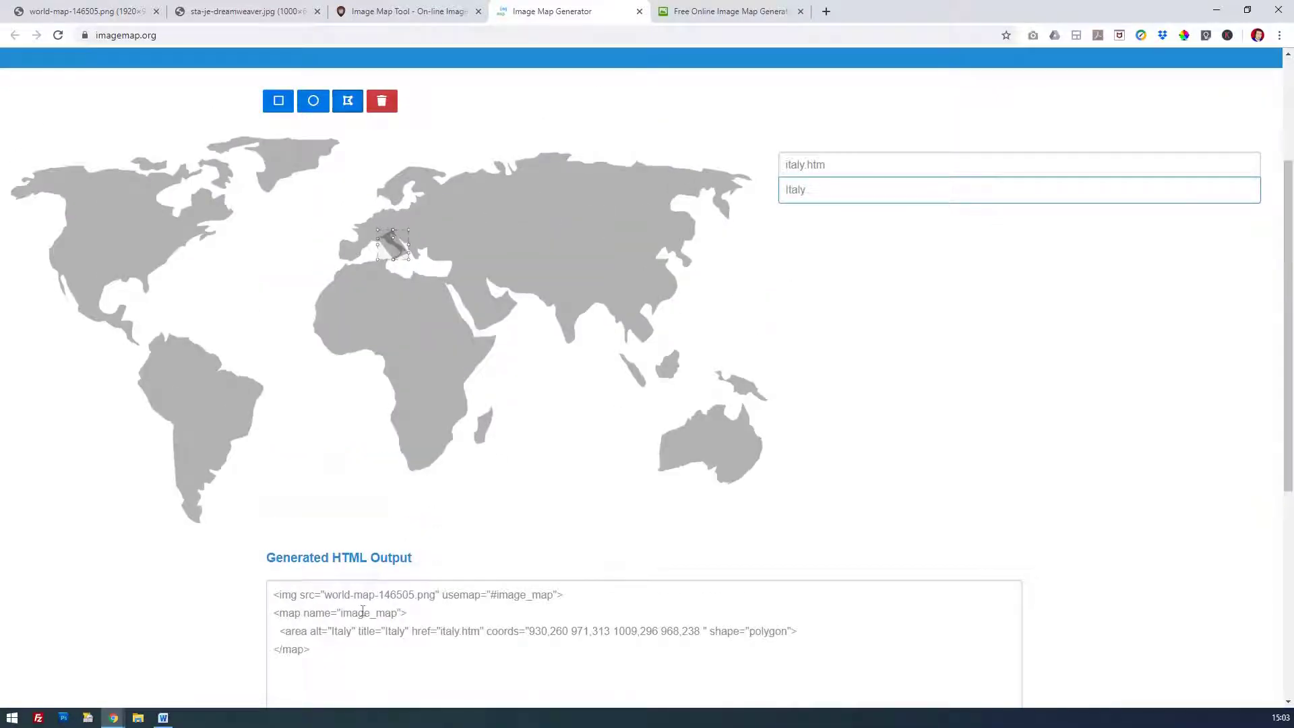
pyautogui.click(323, 647)
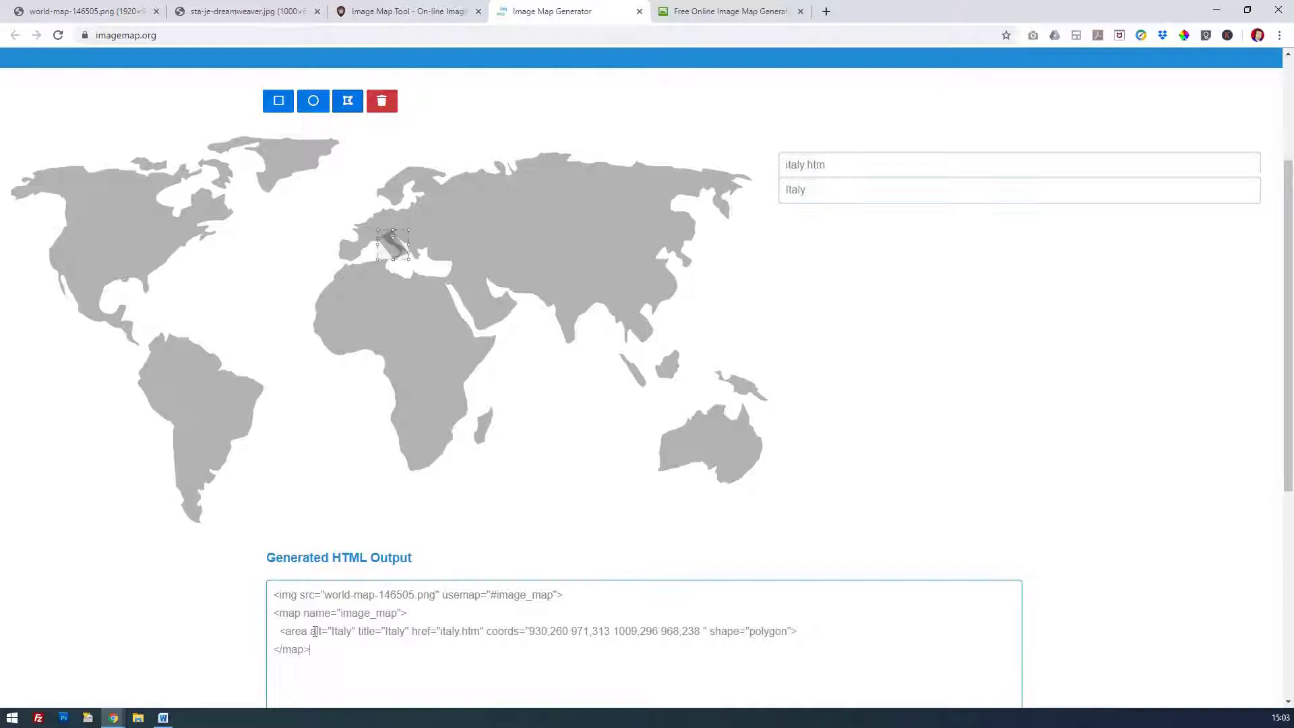
pyautogui.moveTo(310, 630); pyautogui.dragTo(422, 631)
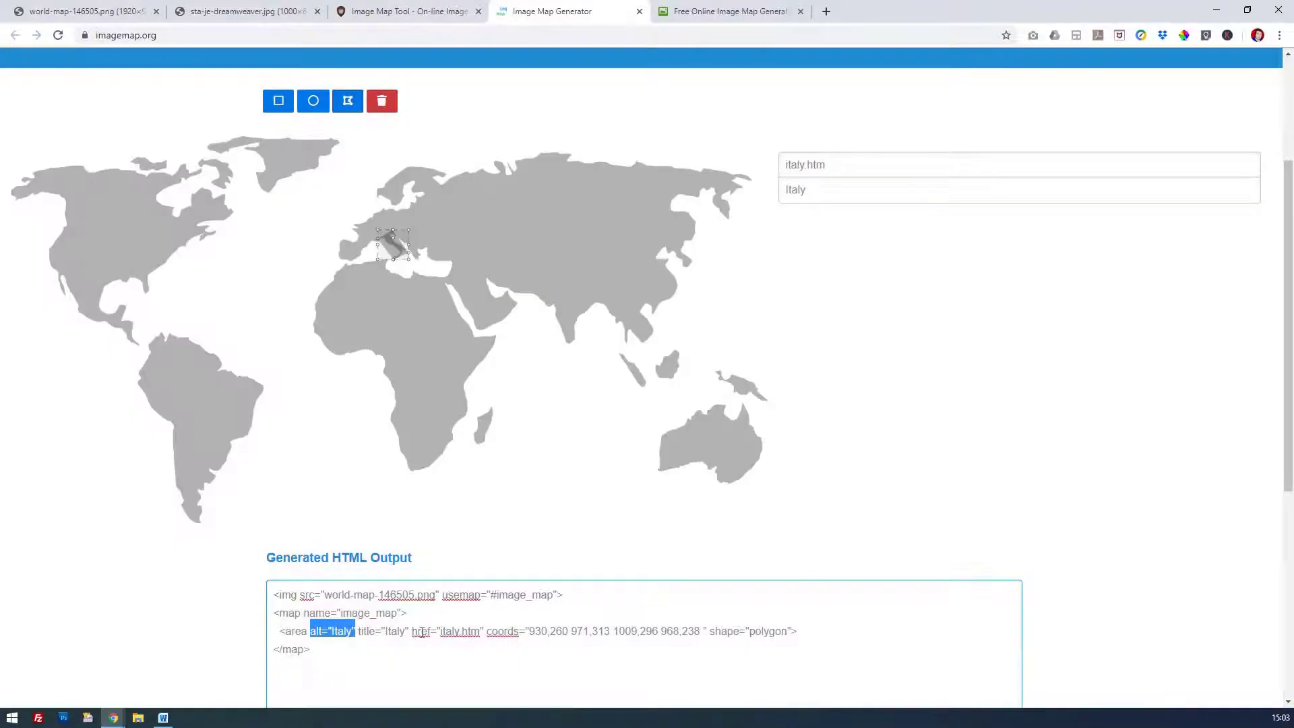
pyautogui.click(422, 632)
pyautogui.moveTo(589, 630); pyautogui.dragTo(497, 631)
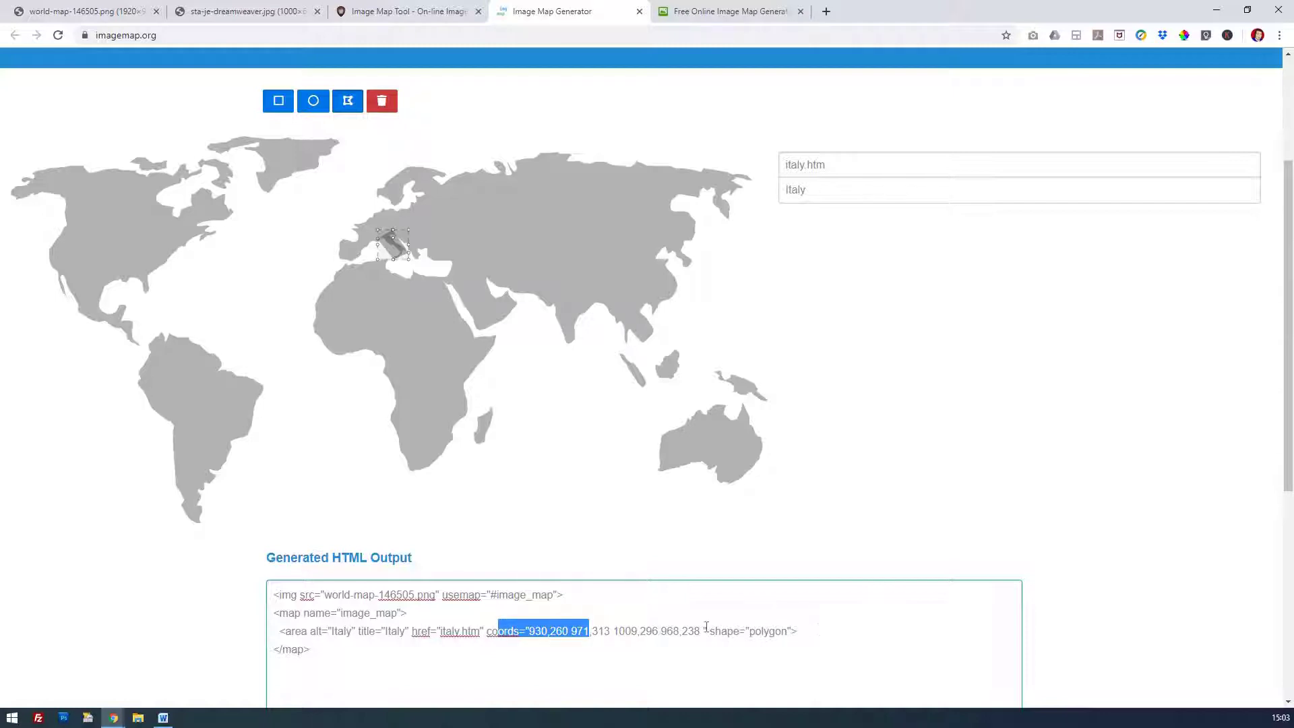
pyautogui.moveTo(798, 631); pyautogui.dragTo(276, 631)
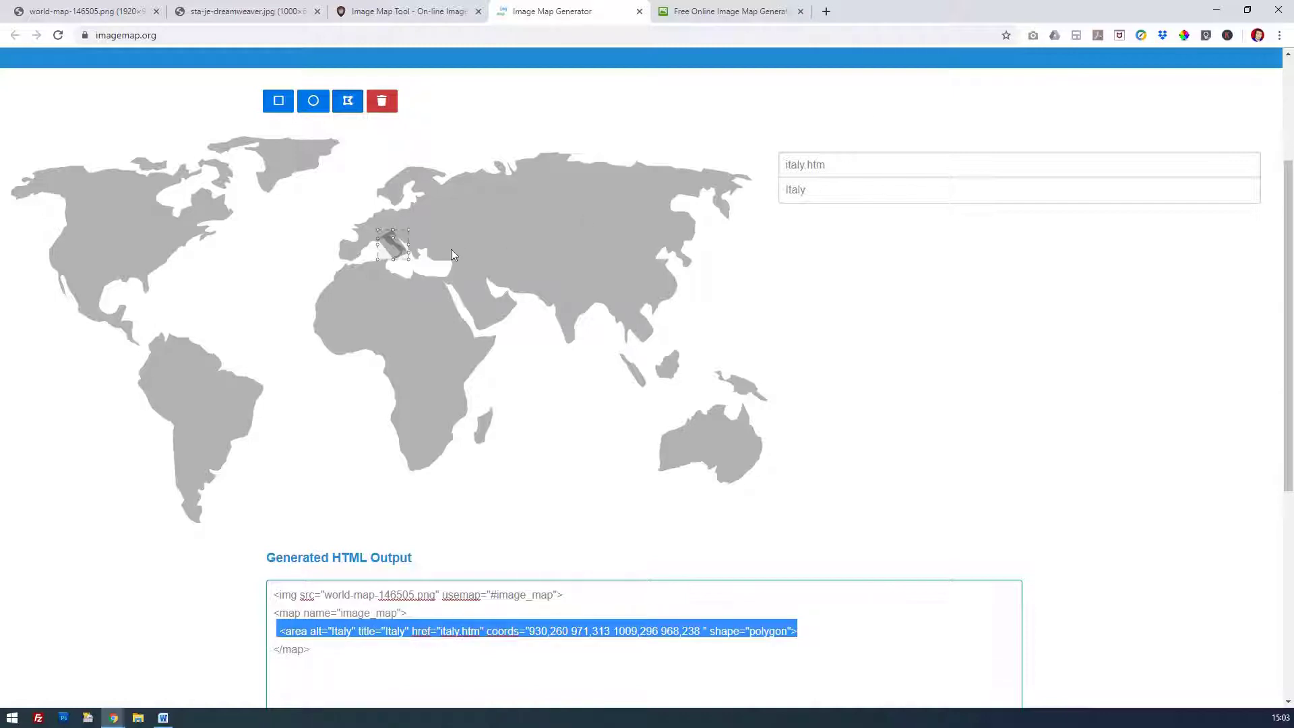
pyautogui.click(476, 232)
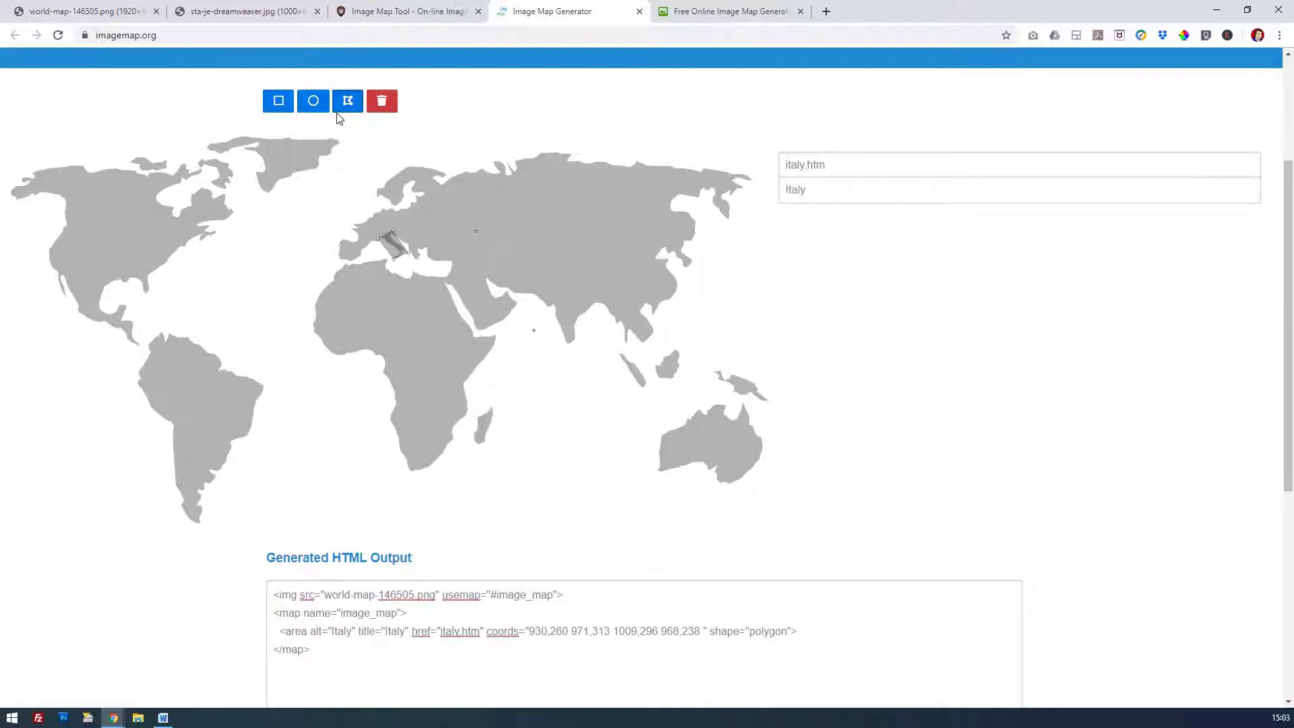
# Step: Outline a polygon over Spain linked to spain.htm with the title Spain
pyautogui.click(349, 238)
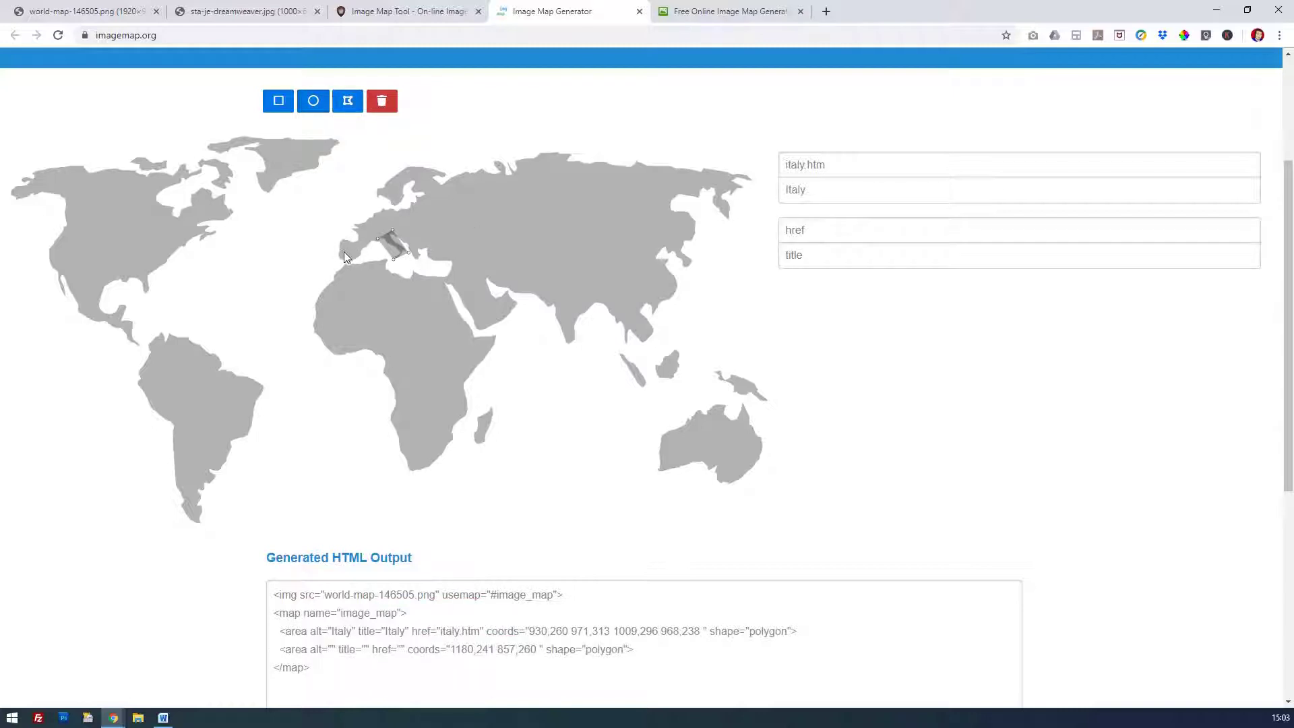
pyautogui.click(816, 228)
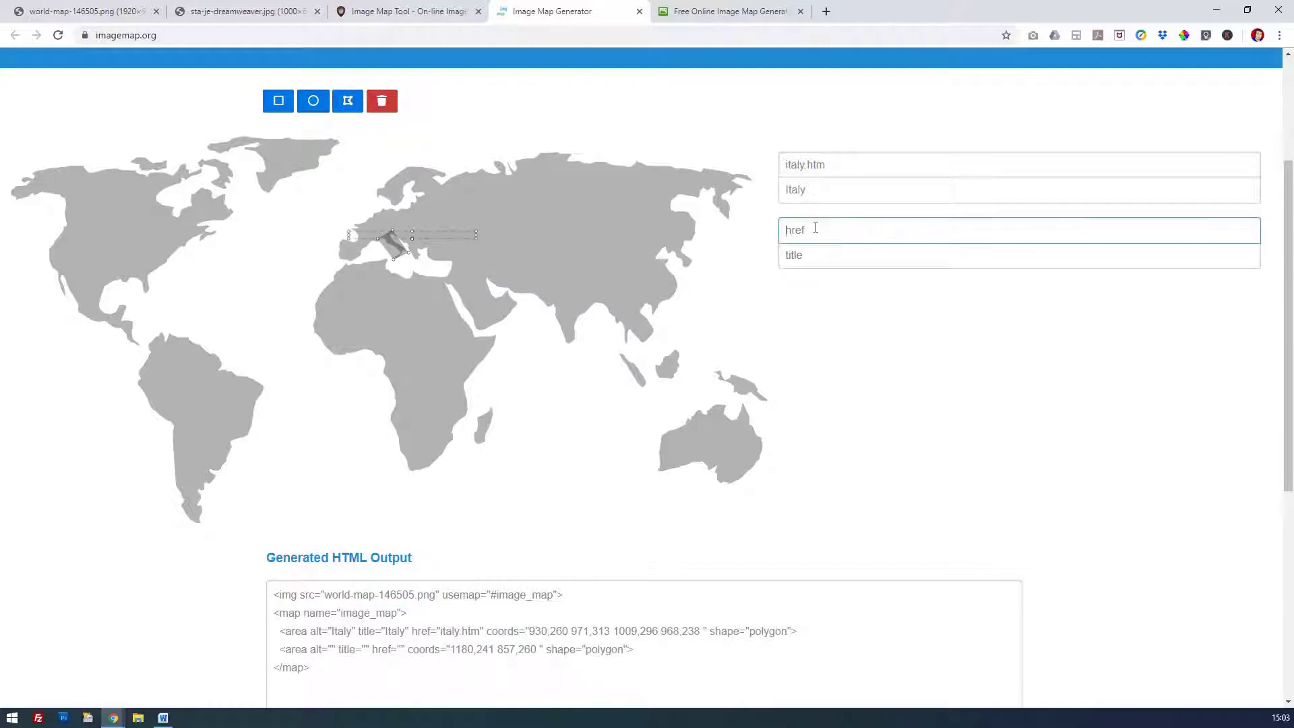
pyautogui.write('spai')
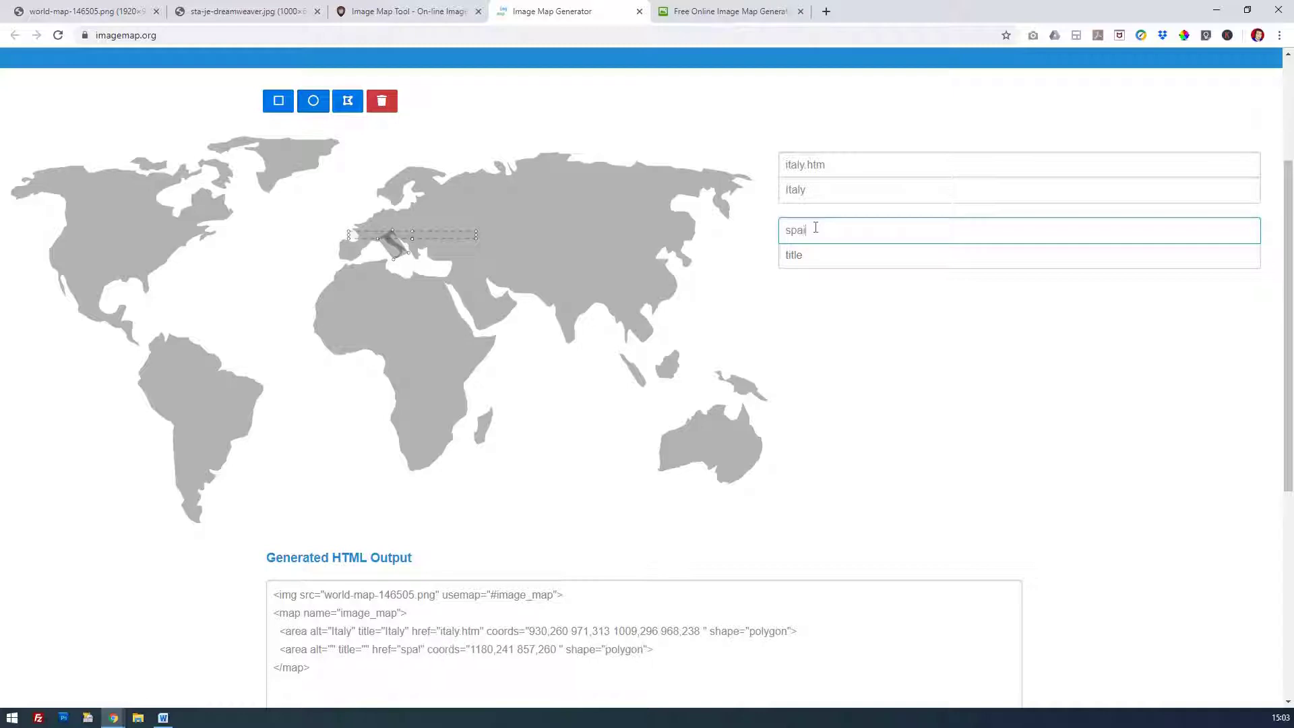
pyautogui.write('n.htm')
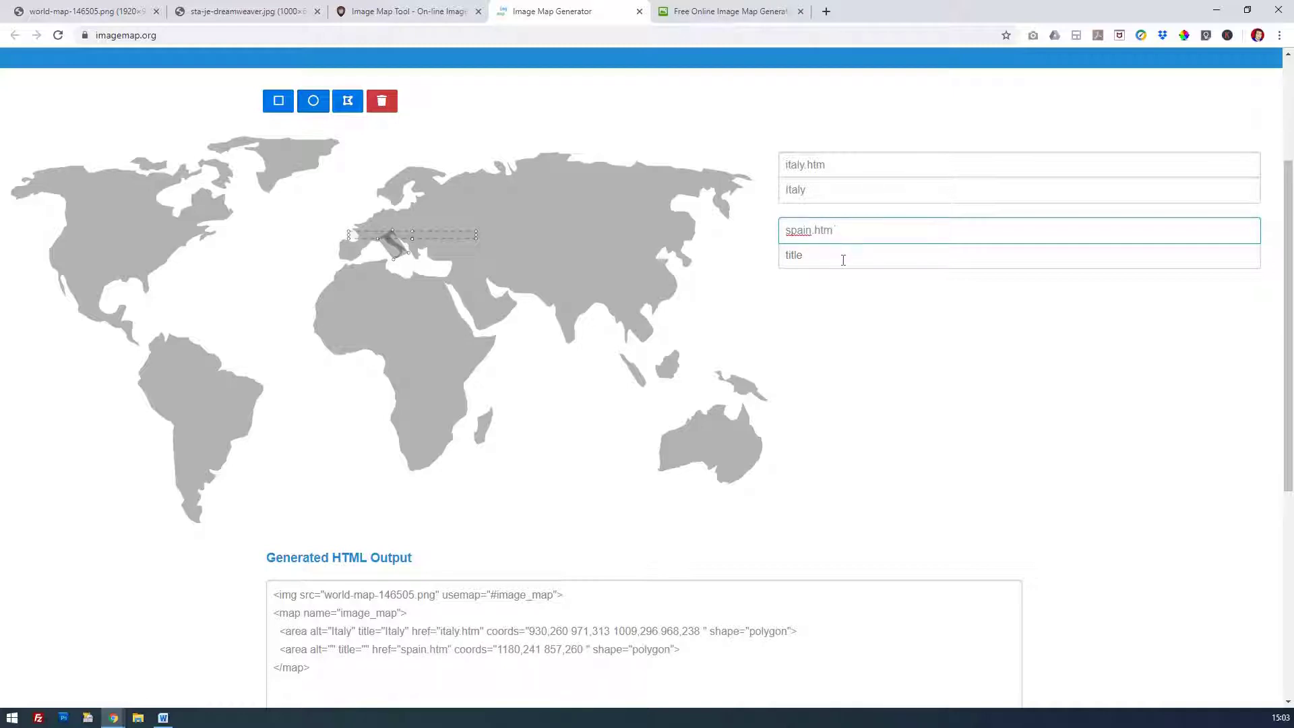
pyautogui.click(843, 260)
pyautogui.write('Spa')
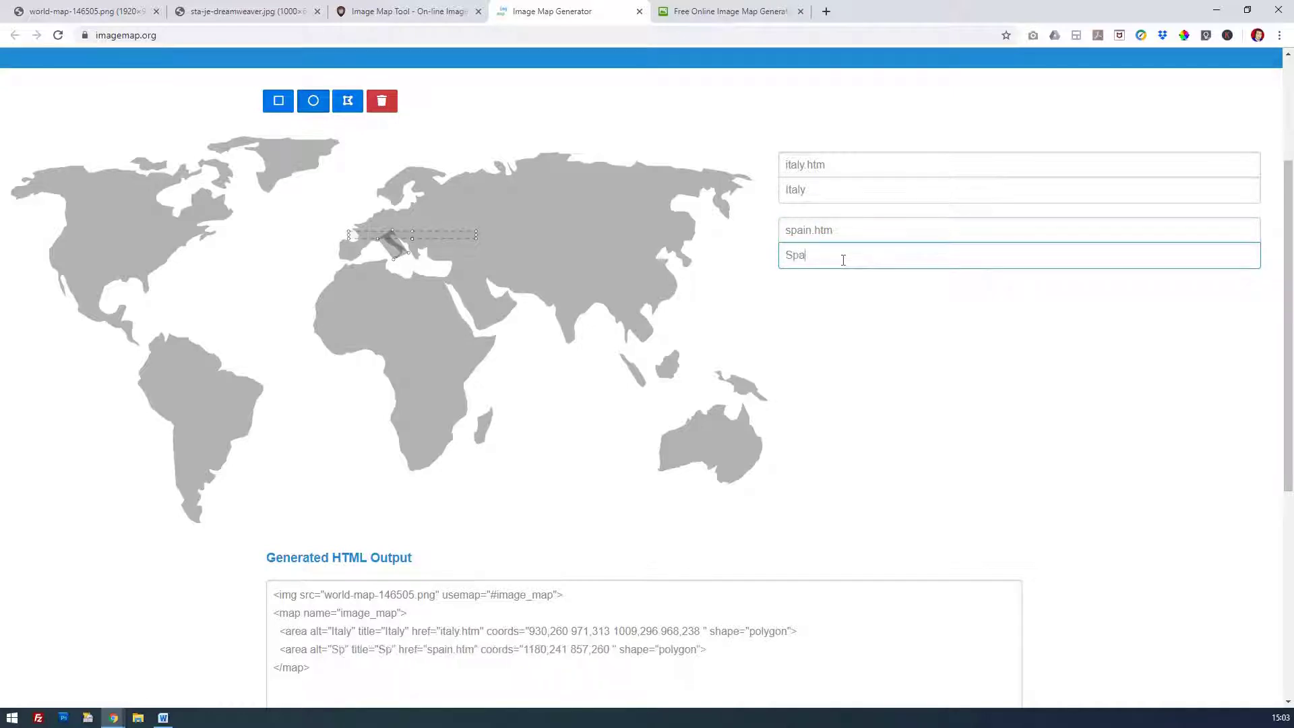
pyautogui.write('in')
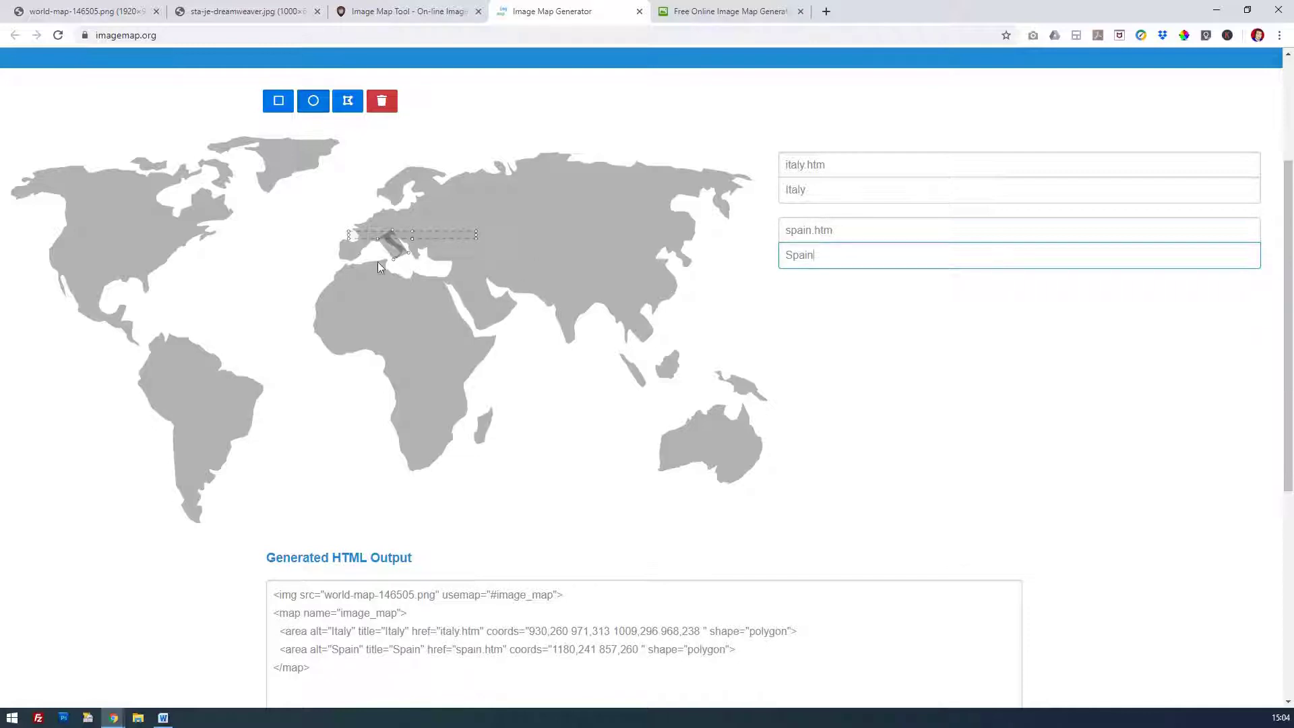
pyautogui.click(354, 255)
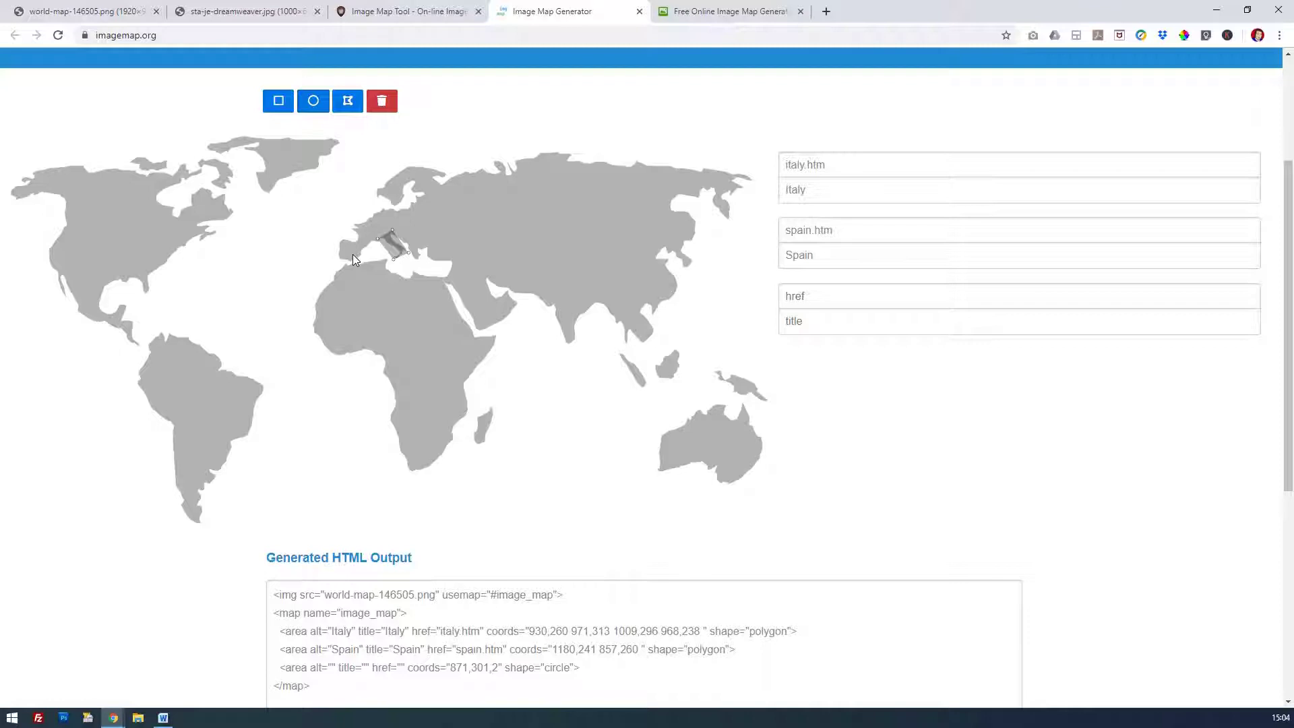
# Step: Reselect the Spain area's fields, accidentally adding stray circle areas over Spain
pyautogui.click(831, 235)
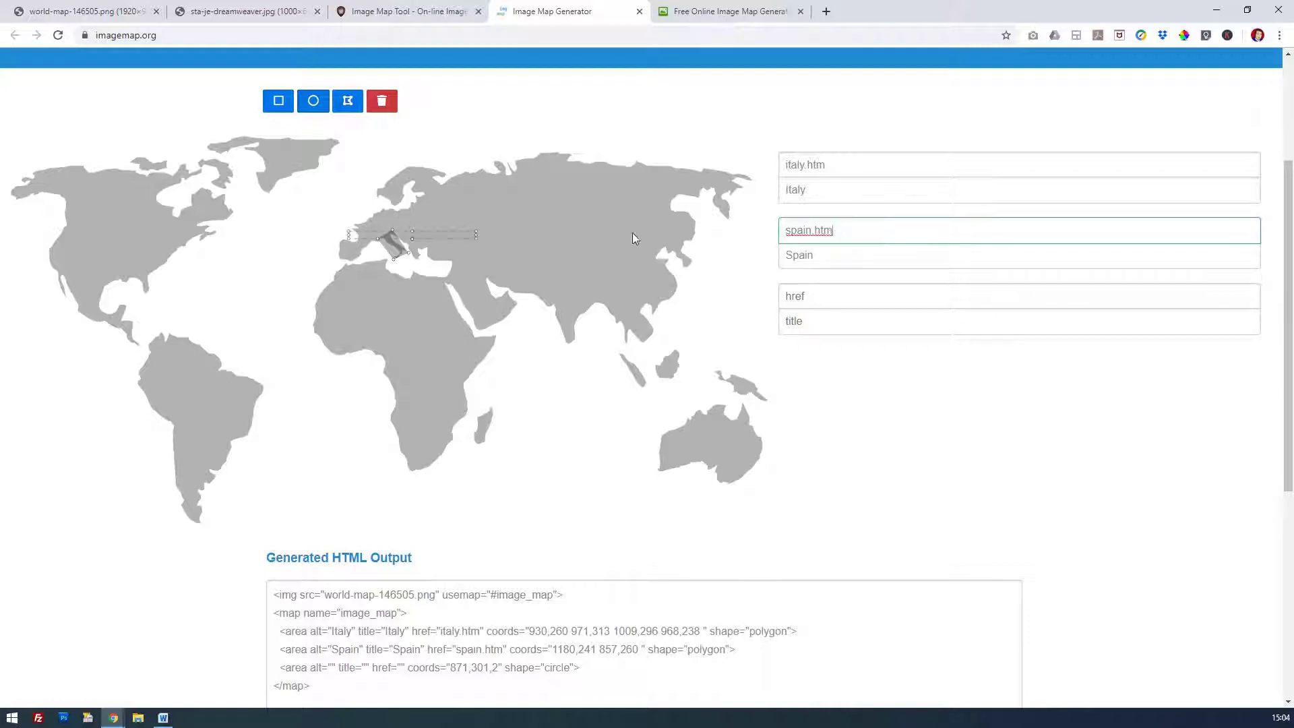
pyautogui.moveTo(450, 232); pyautogui.dragTo(341, 260)
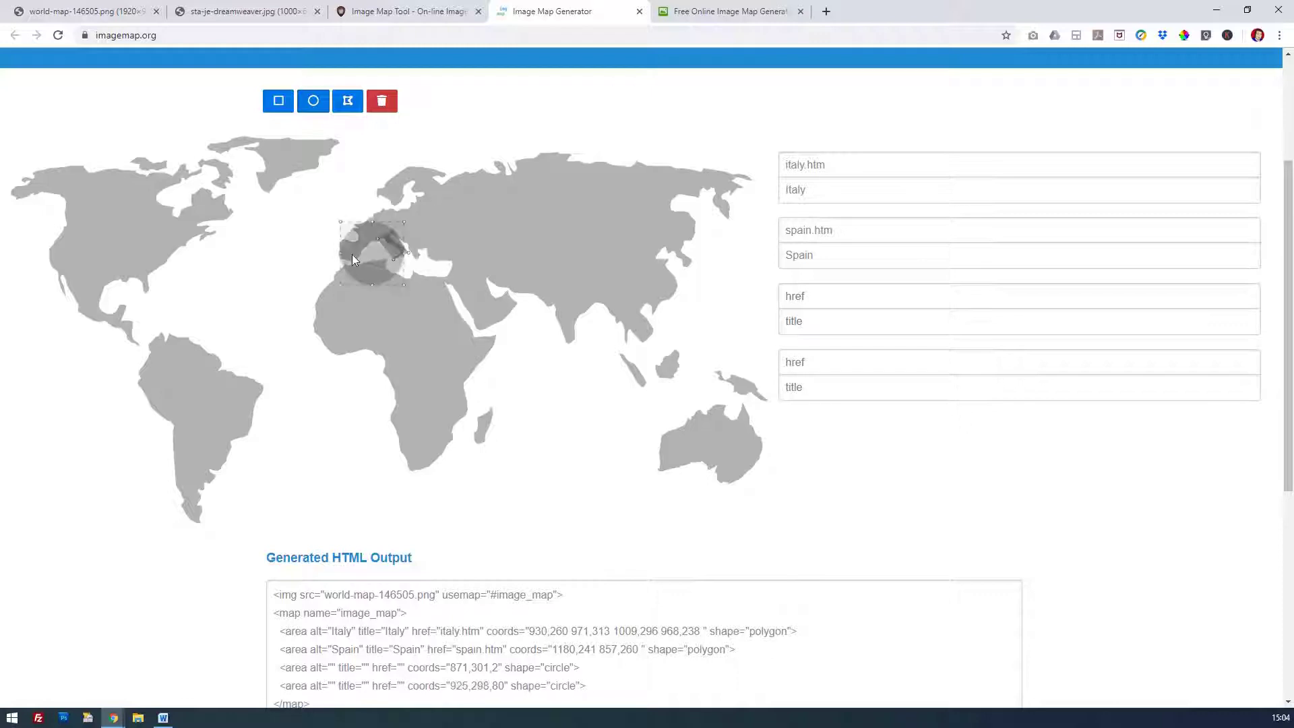
pyautogui.moveTo(381, 221)
pyautogui.mouseDown()
pyautogui.moveTo(334, 273)
pyautogui.moveTo(355, 249)
pyautogui.mouseUp()
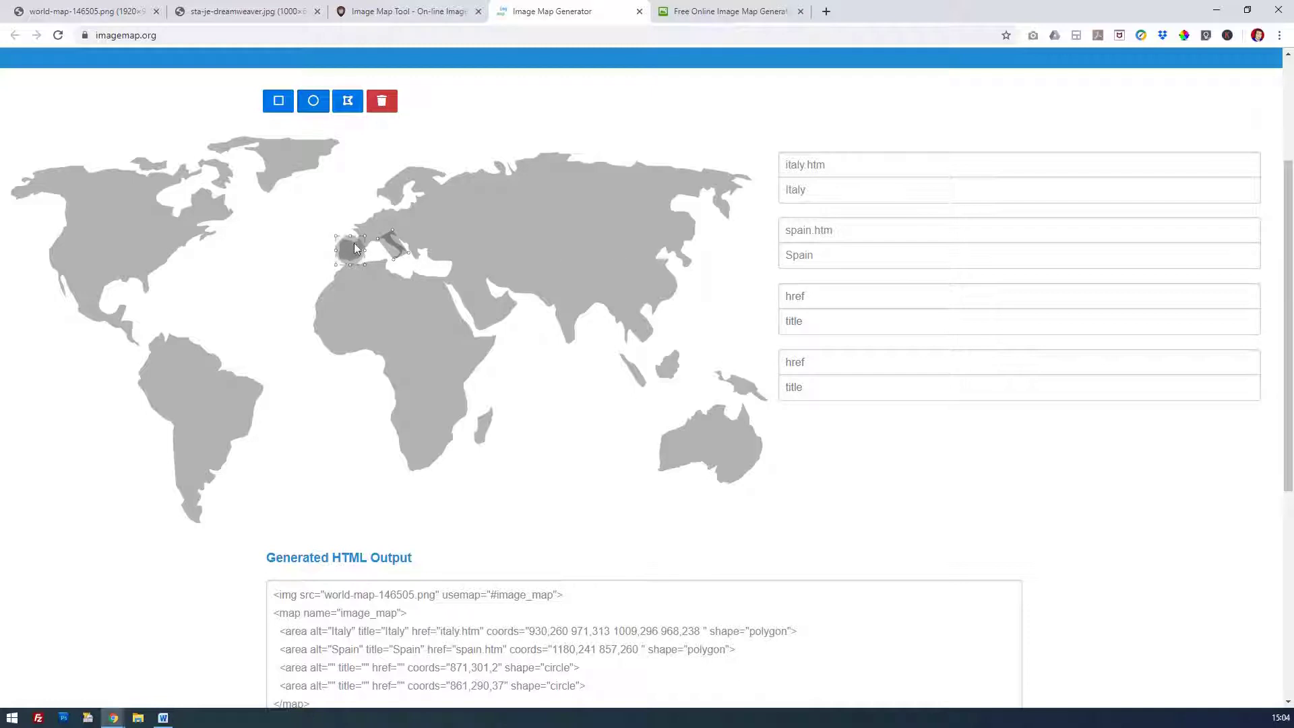
pyautogui.click(866, 258)
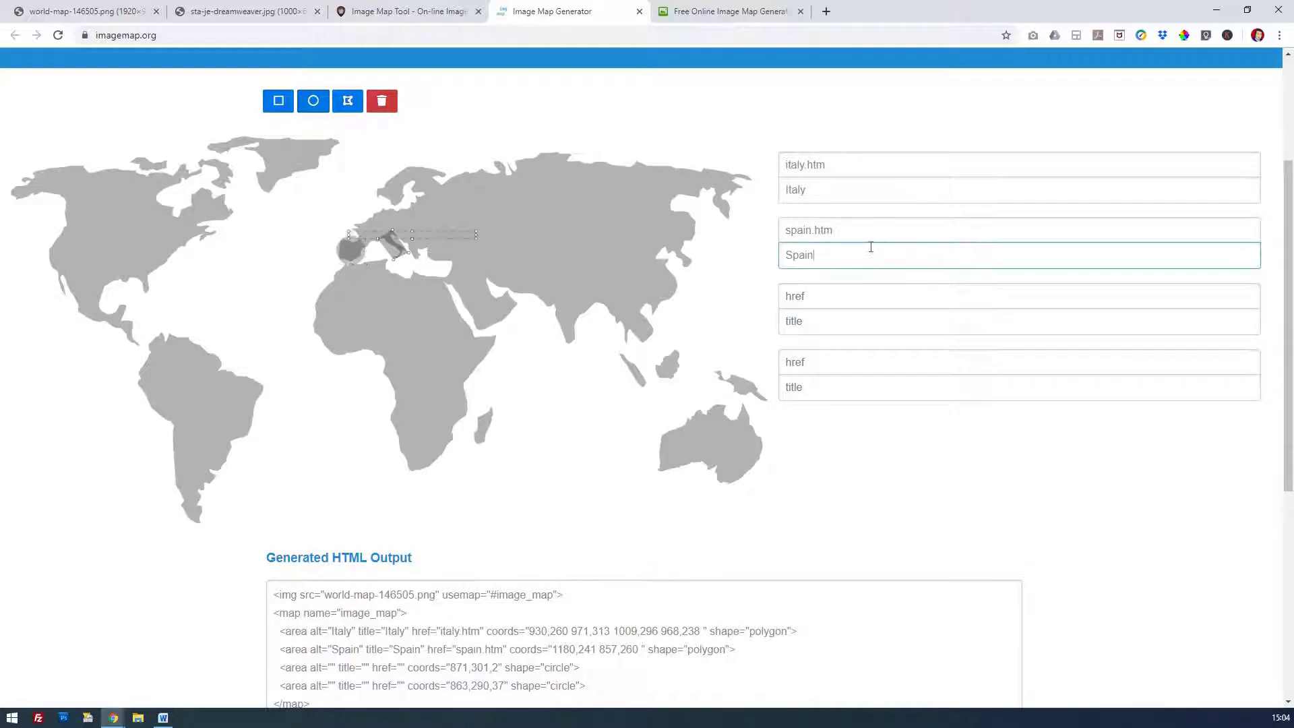
pyautogui.click(457, 236)
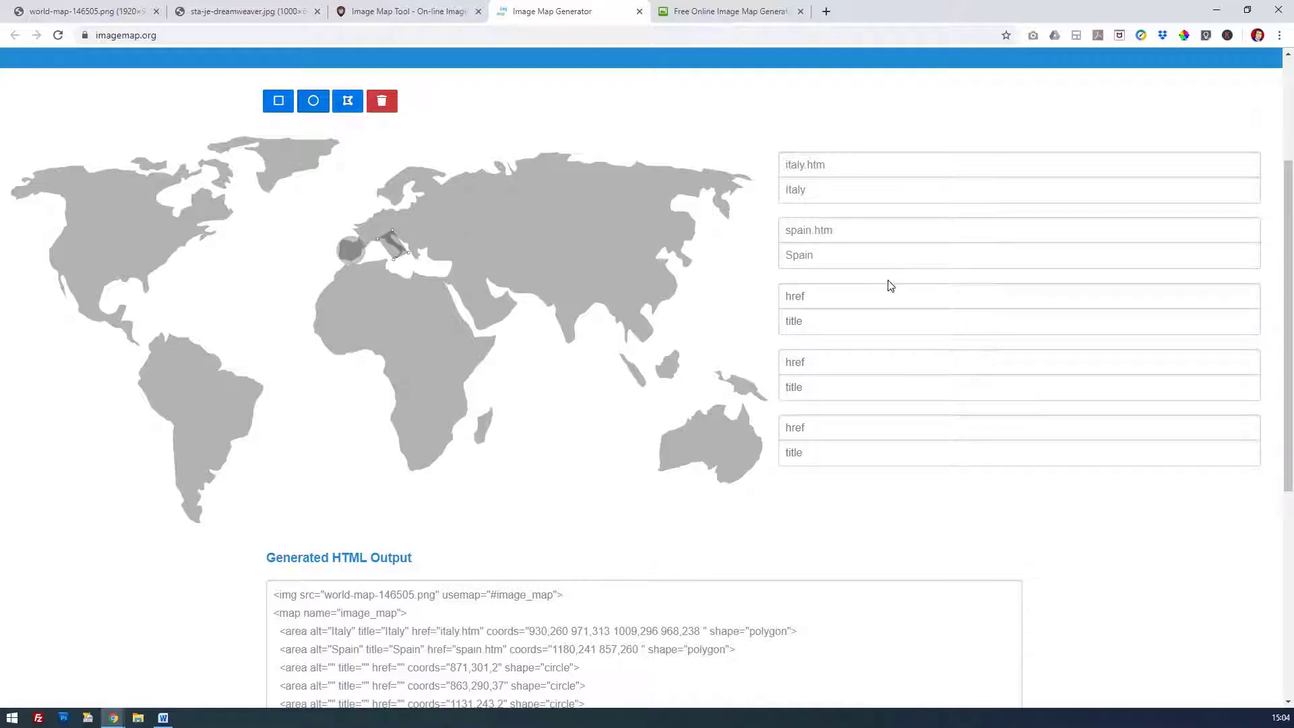
pyautogui.click(892, 260)
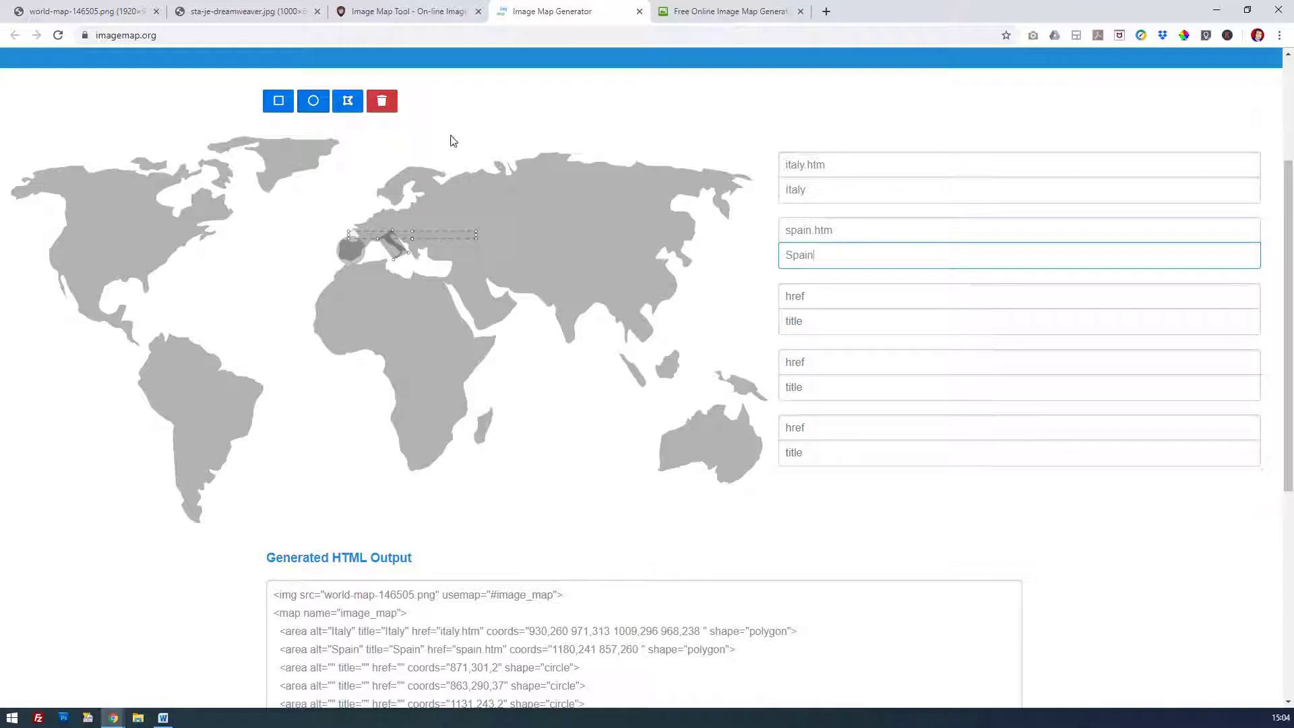
# Step: Delete the Spain polygon, both stray circles and the leftover empty area
pyautogui.click(394, 116)
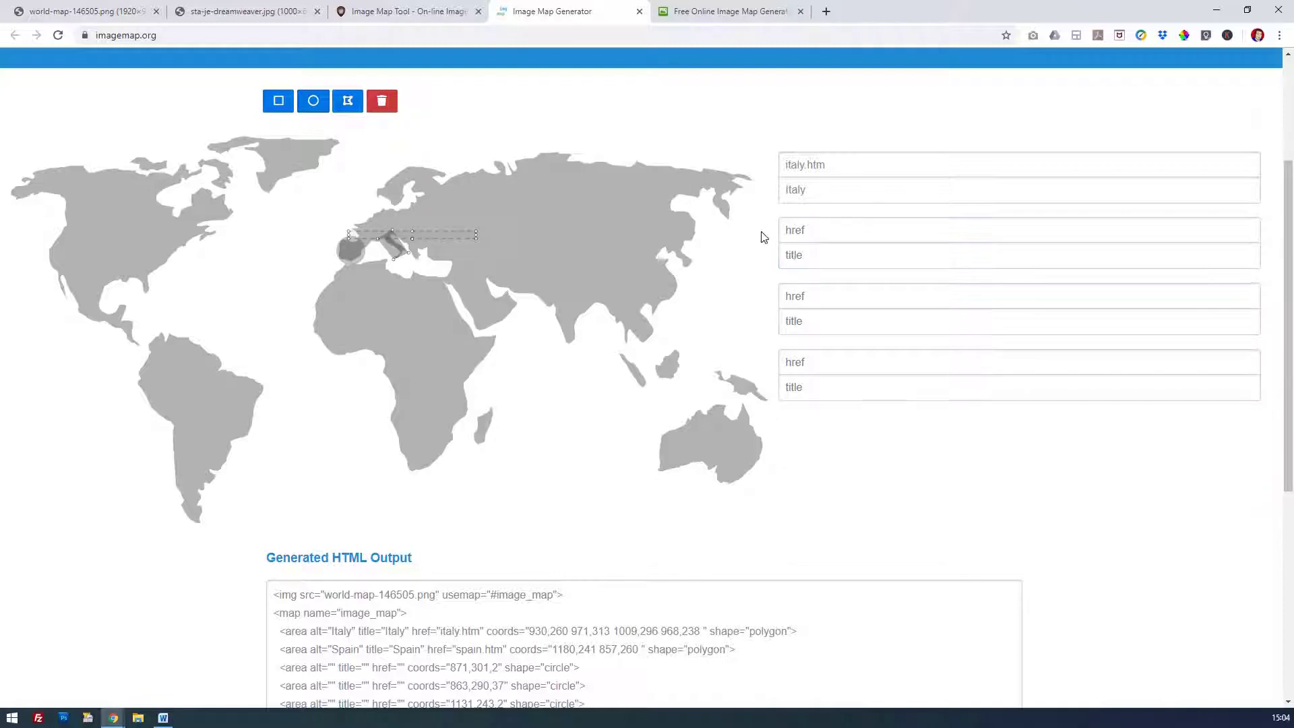
pyautogui.click(386, 108)
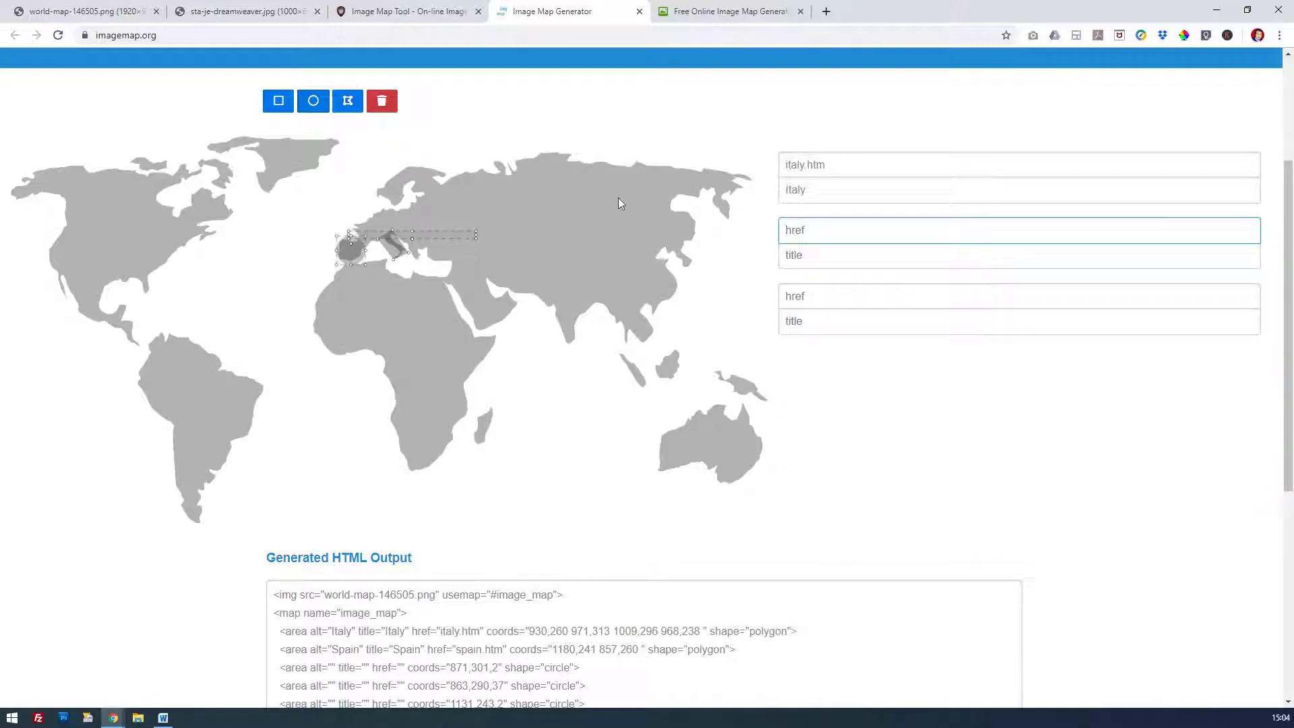
pyautogui.click(382, 108)
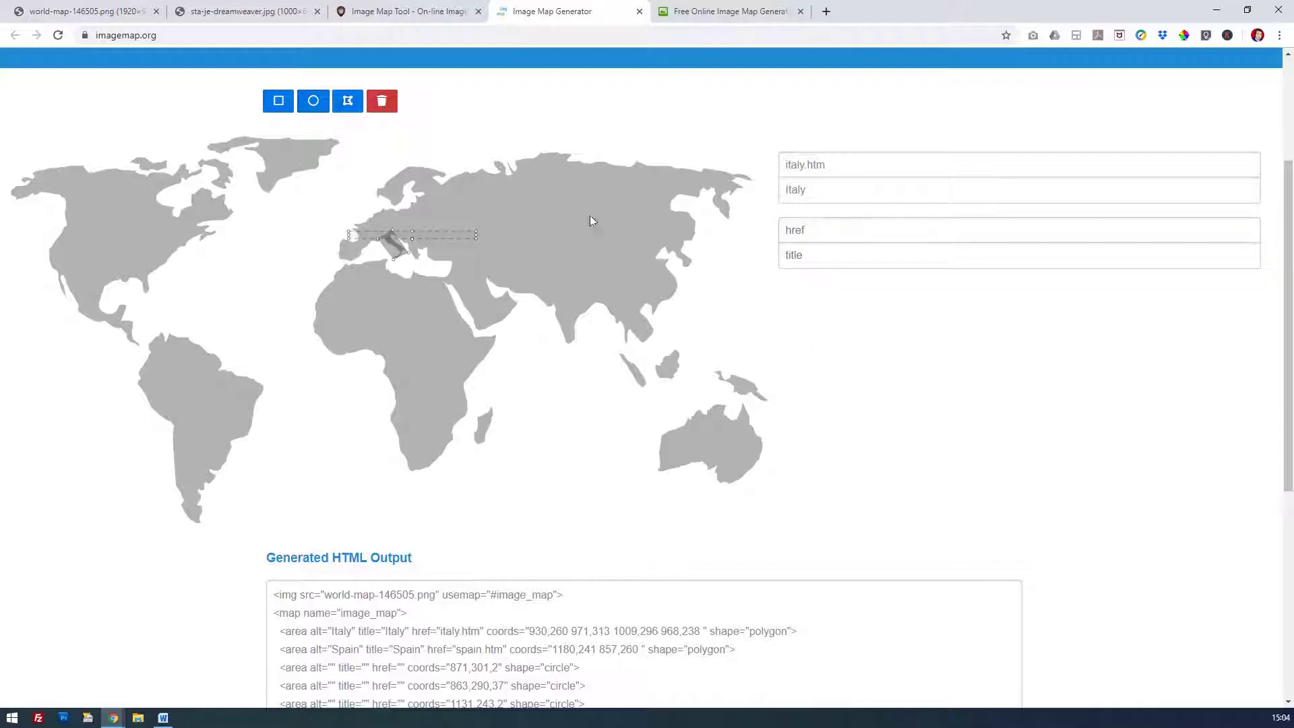
pyautogui.click(854, 232)
pyautogui.click(395, 106)
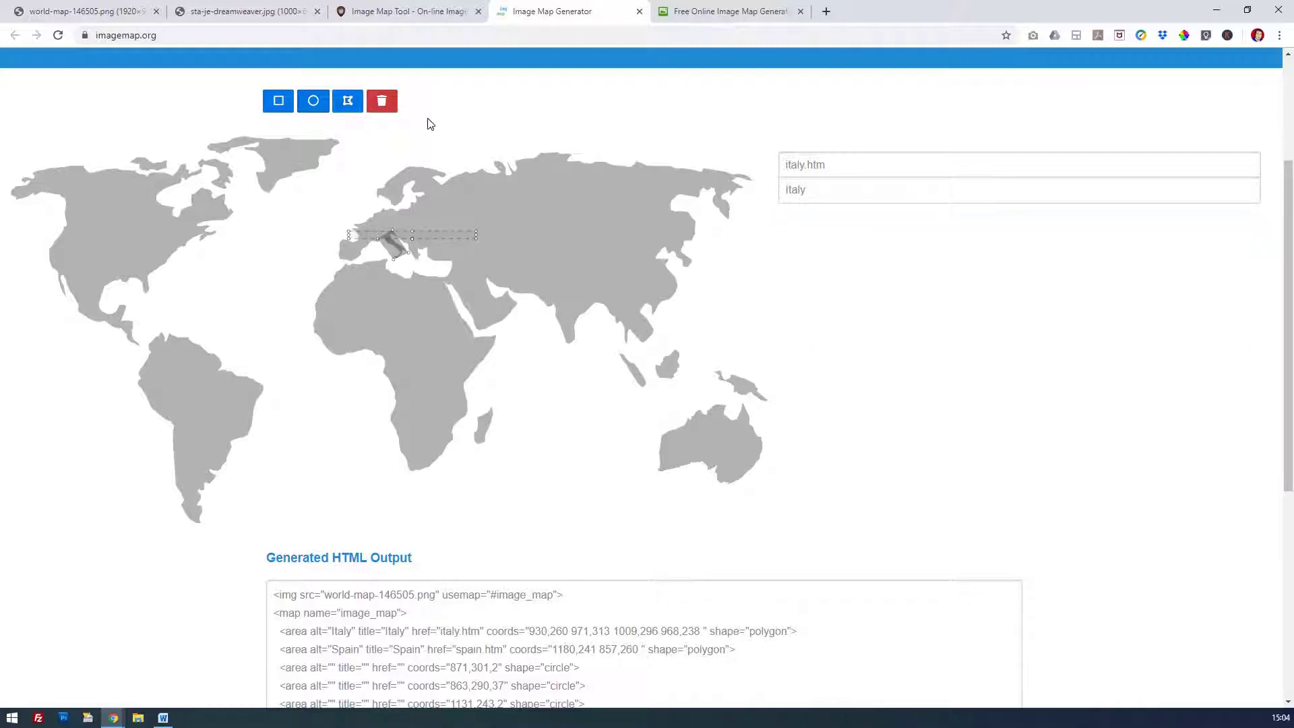
# Step: Refresh the generated HTML to show only the Italy area, then scroll to the top
pyautogui.click(462, 237)
pyautogui.click(508, 617)
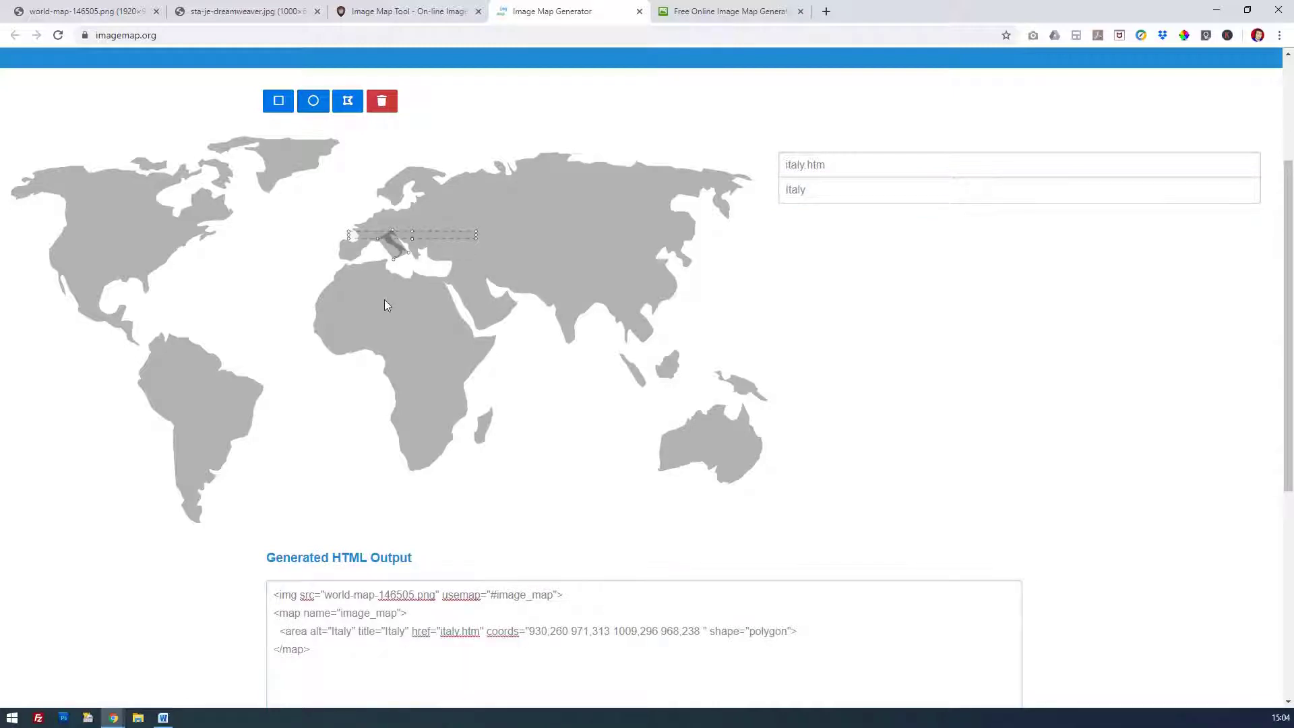
pyautogui.scroll(-4, 386, 305)
pyautogui.scroll(3, 386, 304)
pyautogui.scroll(3, 386, 304)
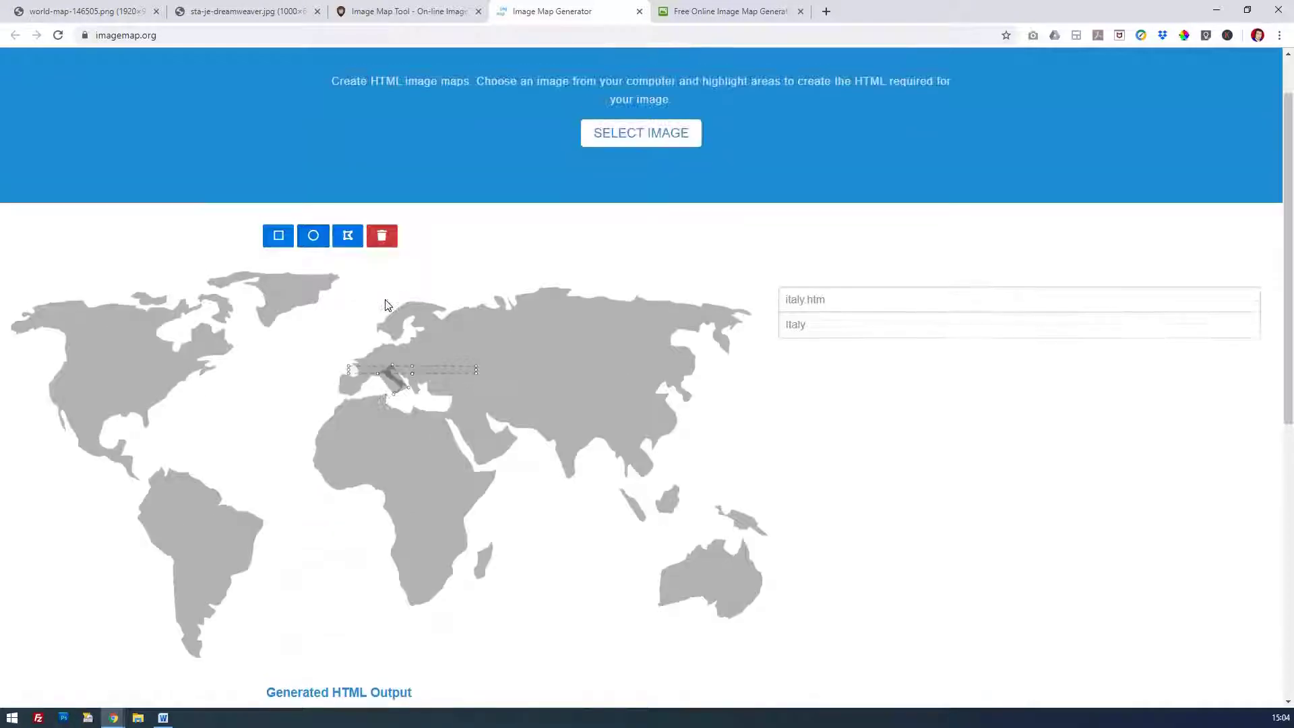
pyautogui.scroll(2, 385, 304)
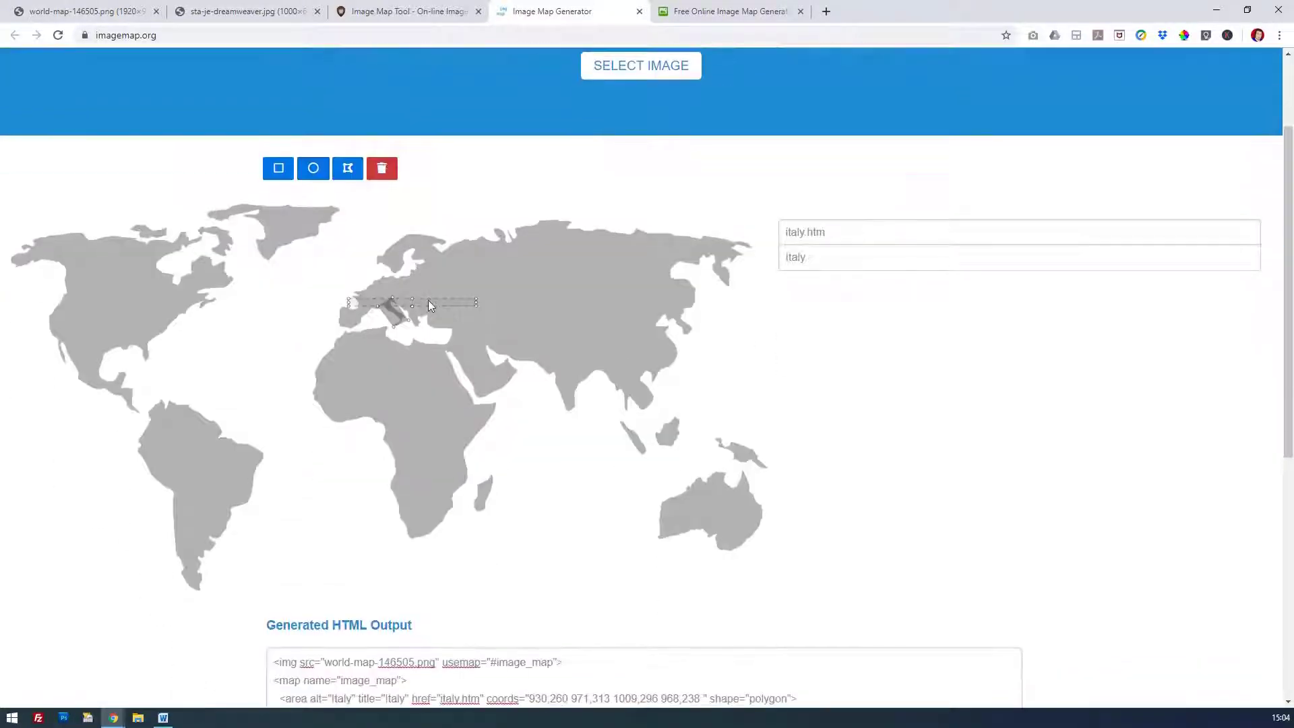
pyautogui.scroll(2, 578, 184)
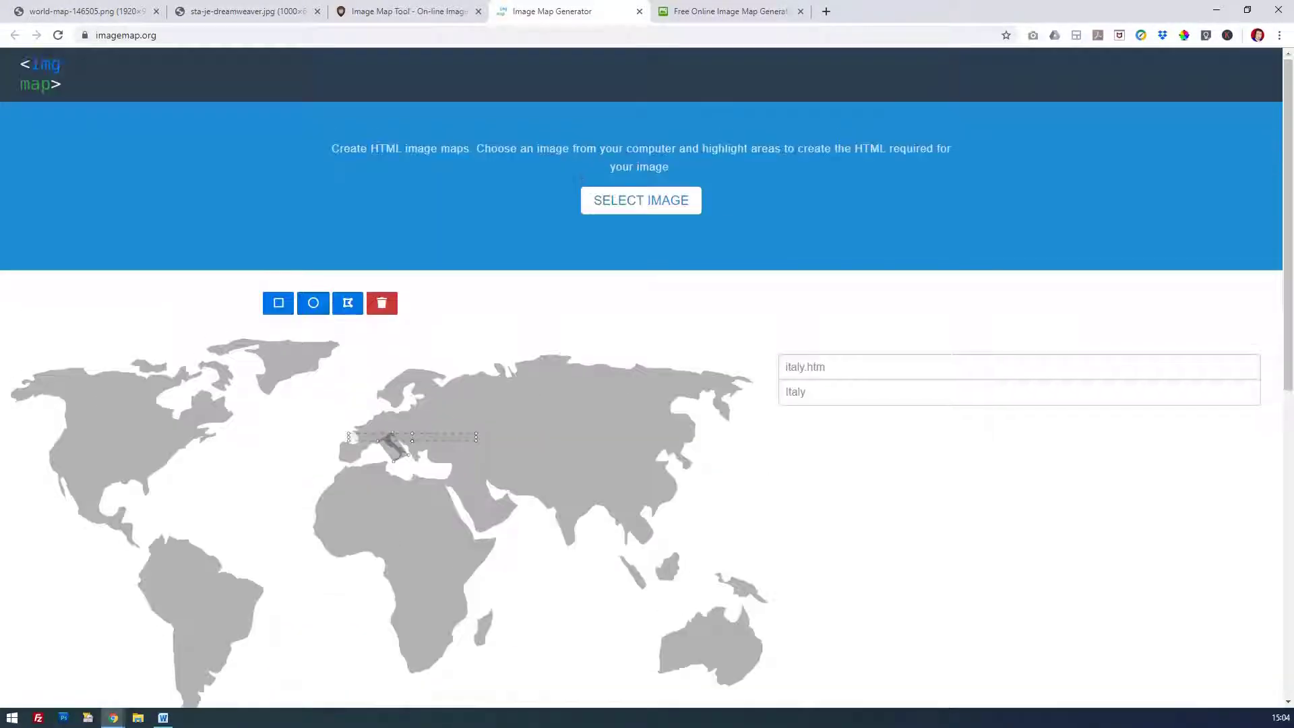
# Step: Load the world map PNG from the PC into image-map.net's editor
pyautogui.click(747, 19)
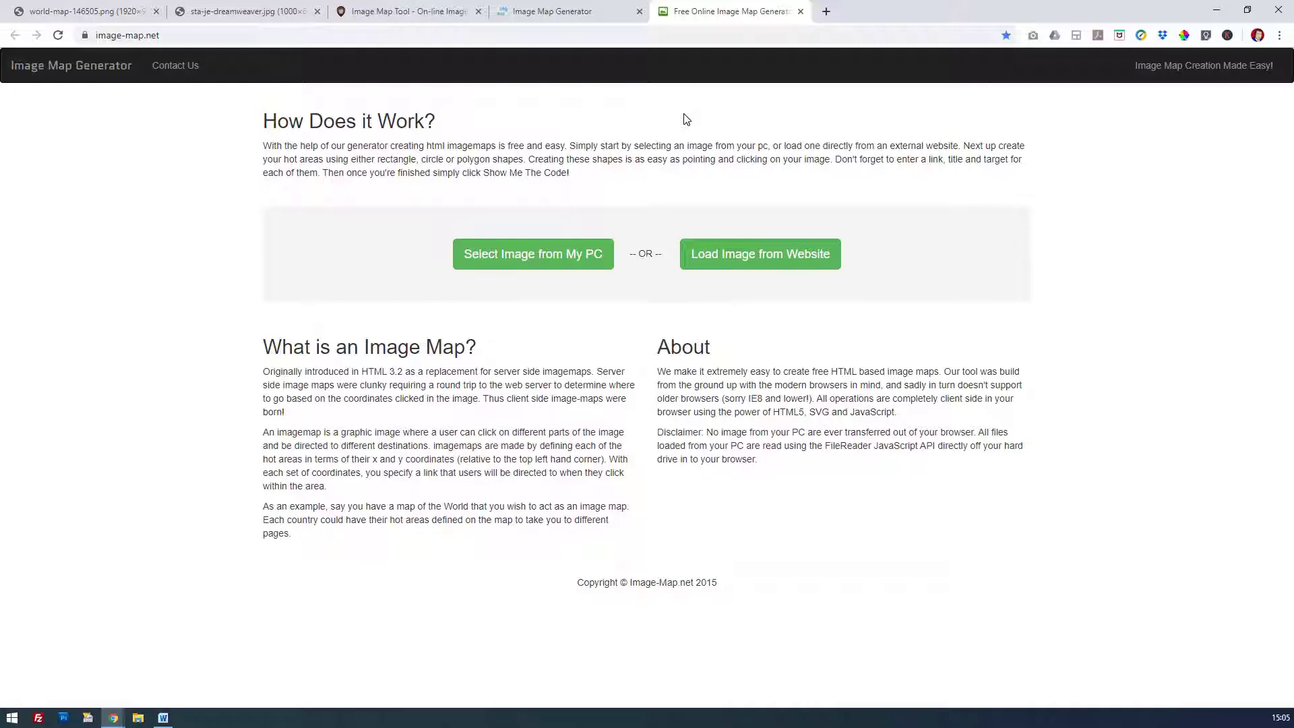
pyautogui.click(554, 260)
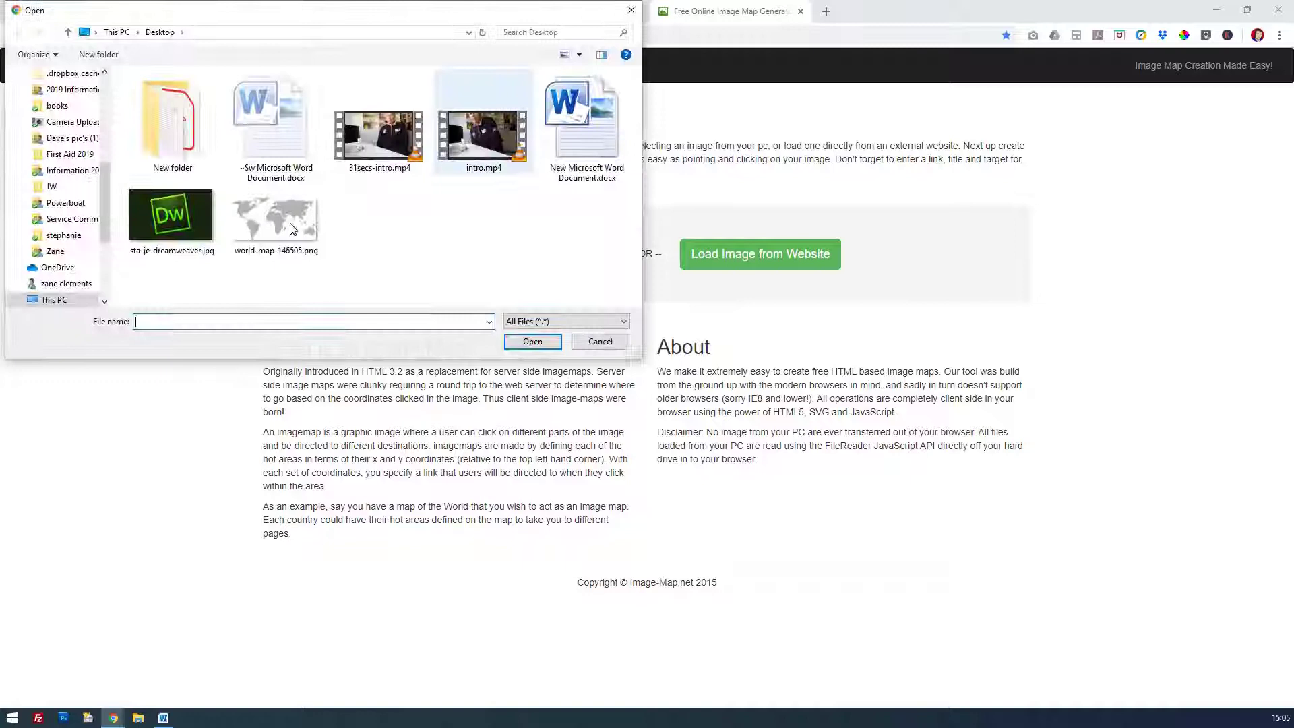
pyautogui.click(276, 219)
pyautogui.click(533, 341)
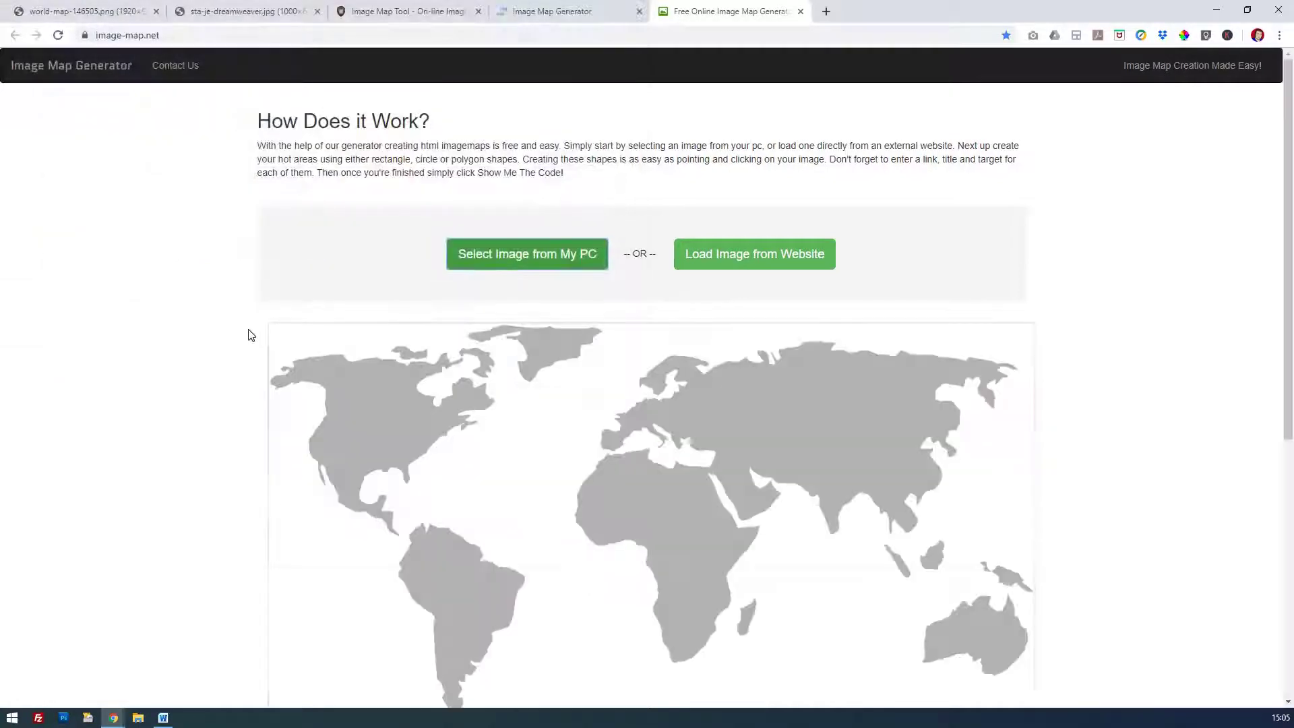
pyautogui.scroll(-3, 237, 331)
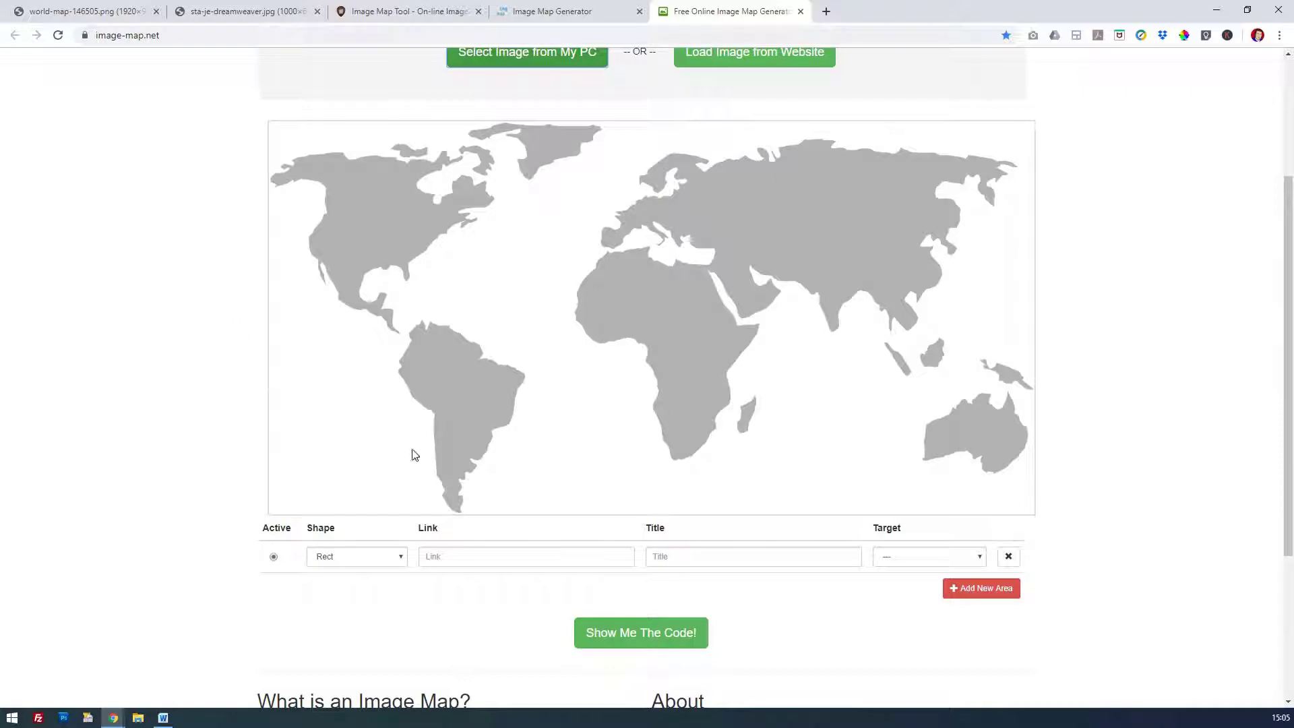
# Step: Draw a circle area over Spain linking to spain.htm, titled Spain, with target _blank
pyautogui.click(403, 556)
pyautogui.click(381, 637)
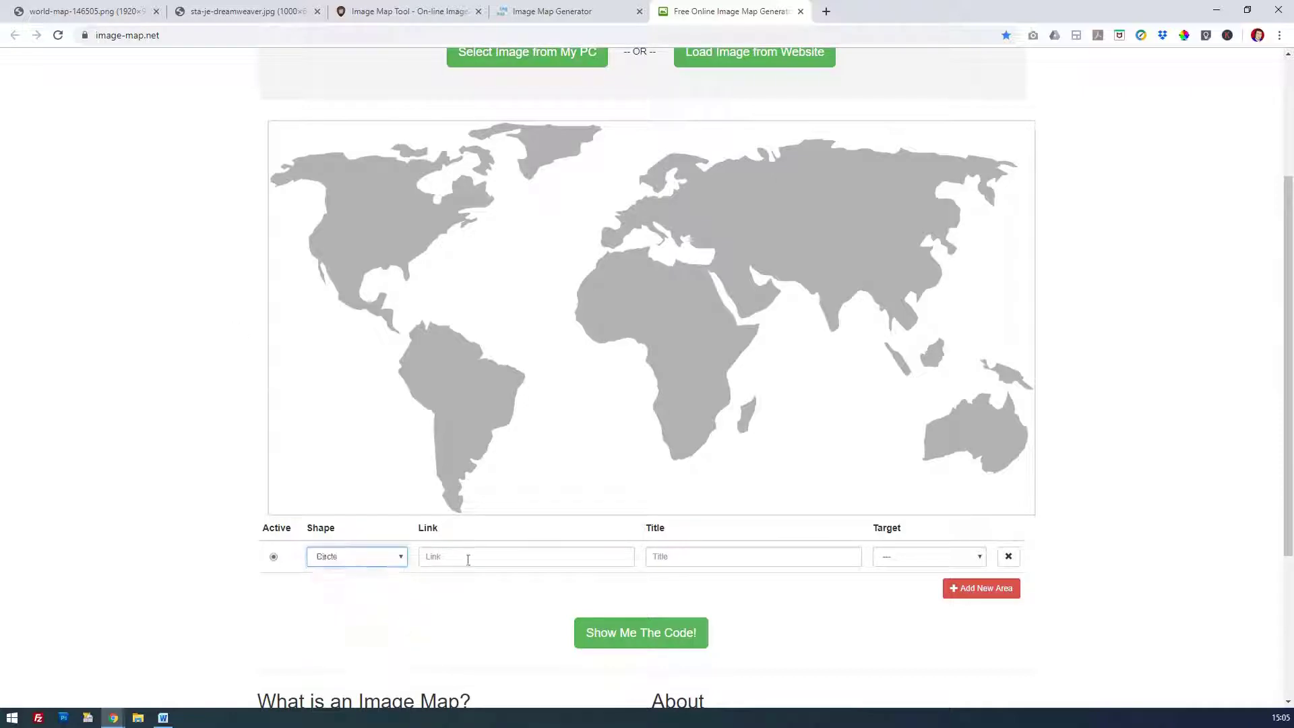
pyautogui.click(610, 235)
pyautogui.click(607, 244)
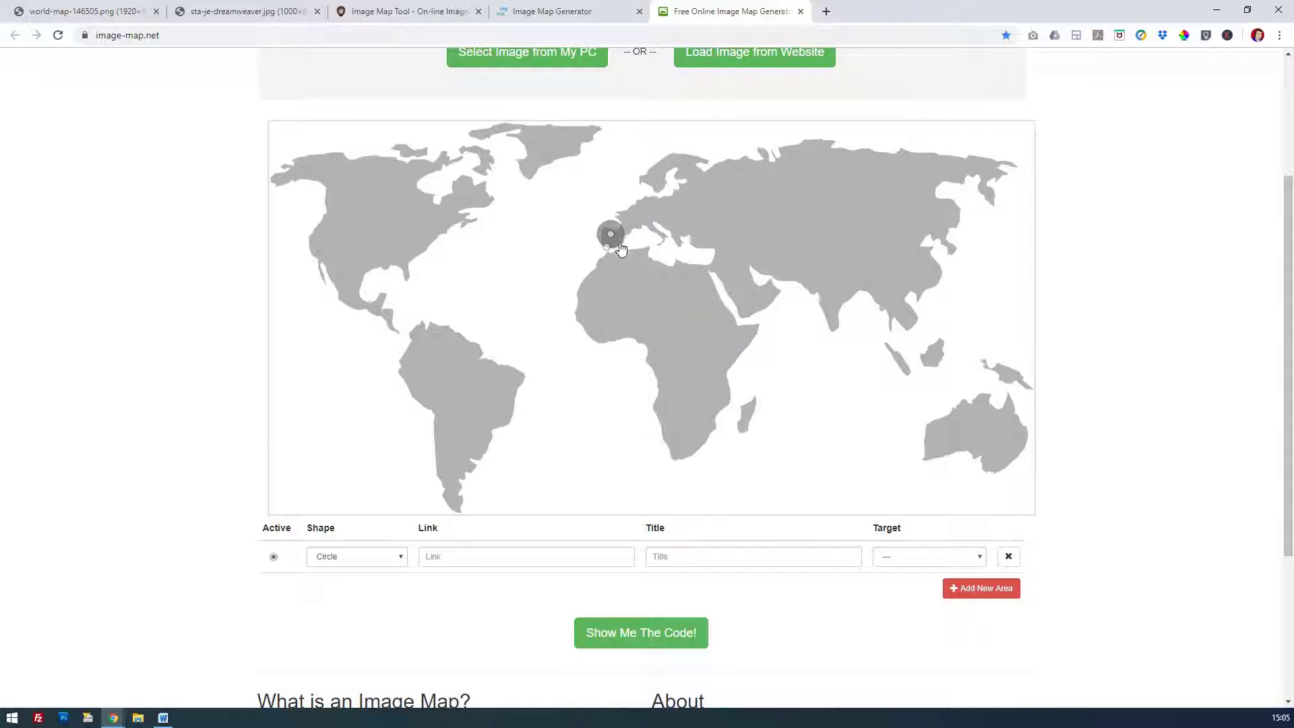
pyautogui.moveTo(607, 247); pyautogui.dragTo(608, 251)
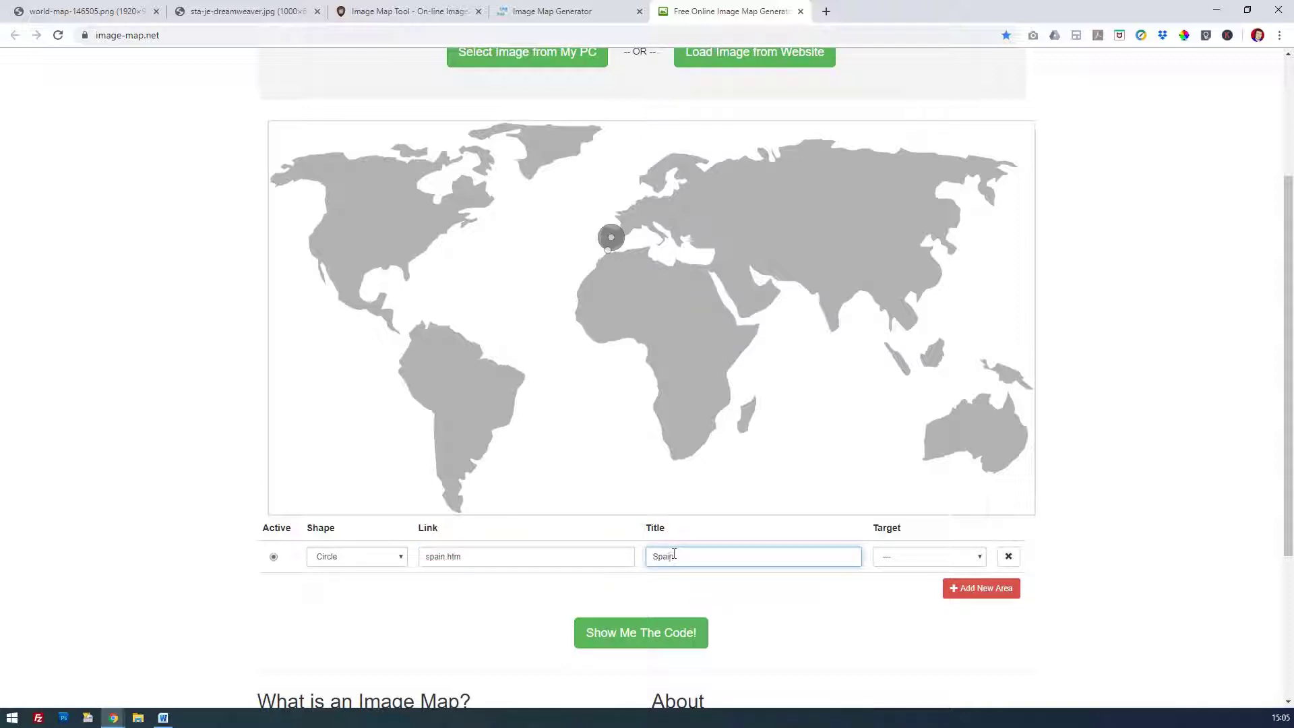
pyautogui.click(910, 556)
pyautogui.click(897, 598)
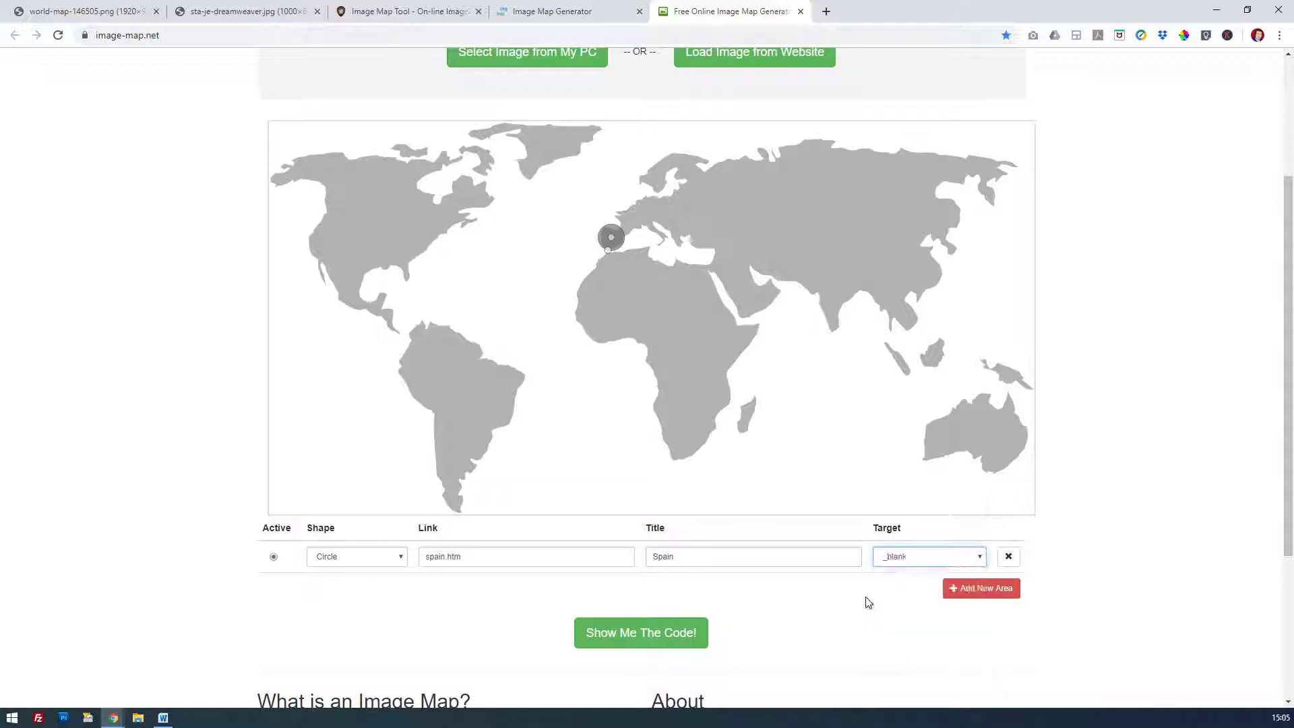
pyautogui.scroll(-3, 866, 601)
pyautogui.scroll(2, 720, 551)
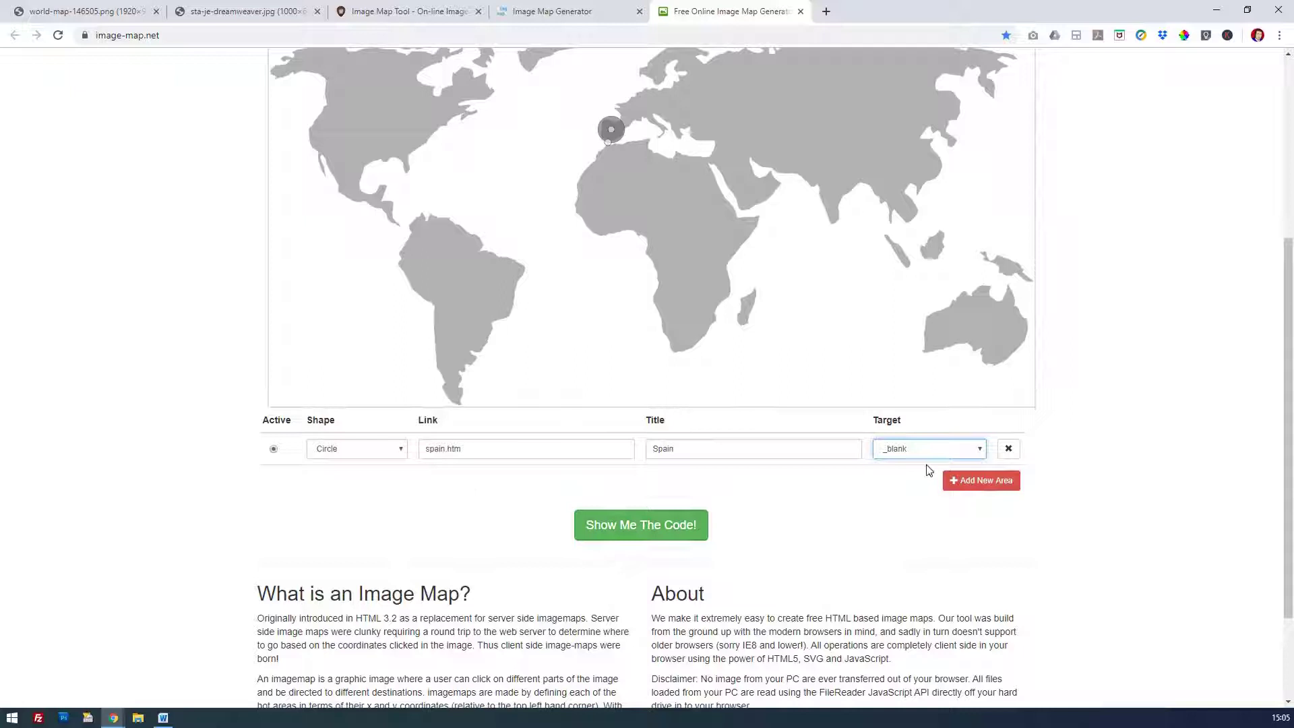
# Step: Add a second area row set to the Poly shape
pyautogui.click(957, 481)
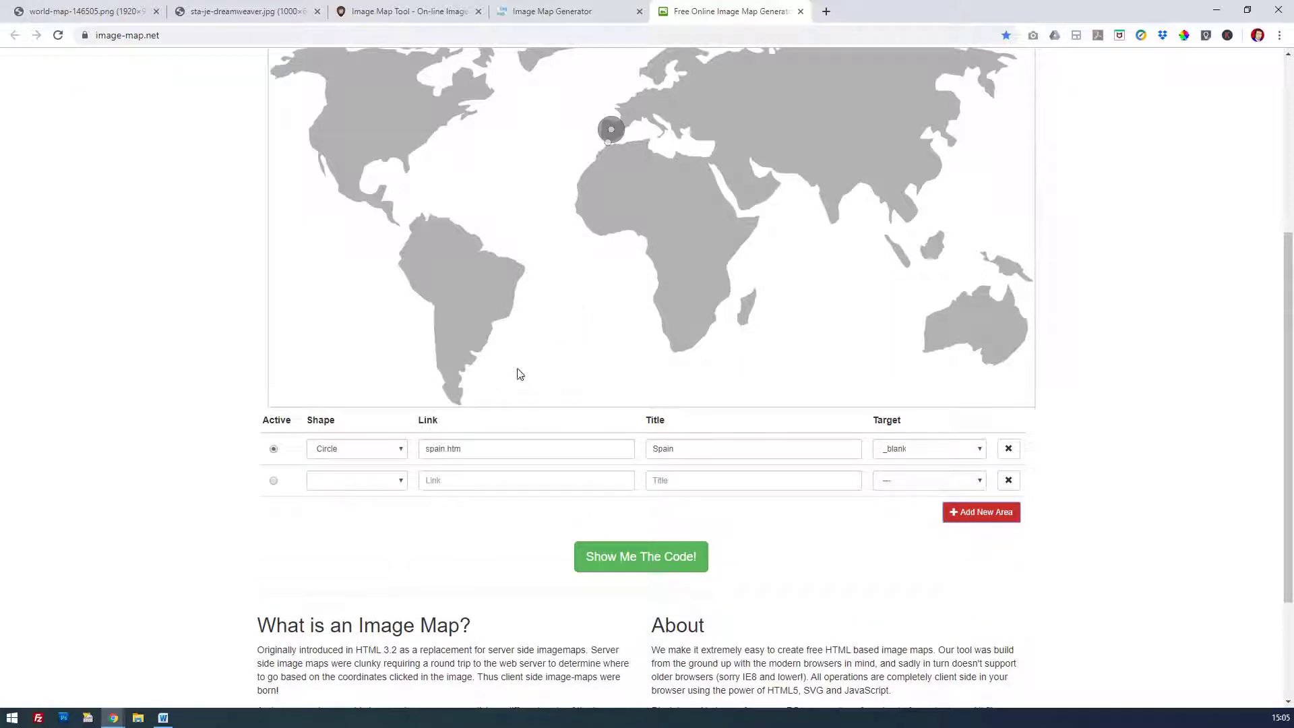
pyautogui.click(381, 481)
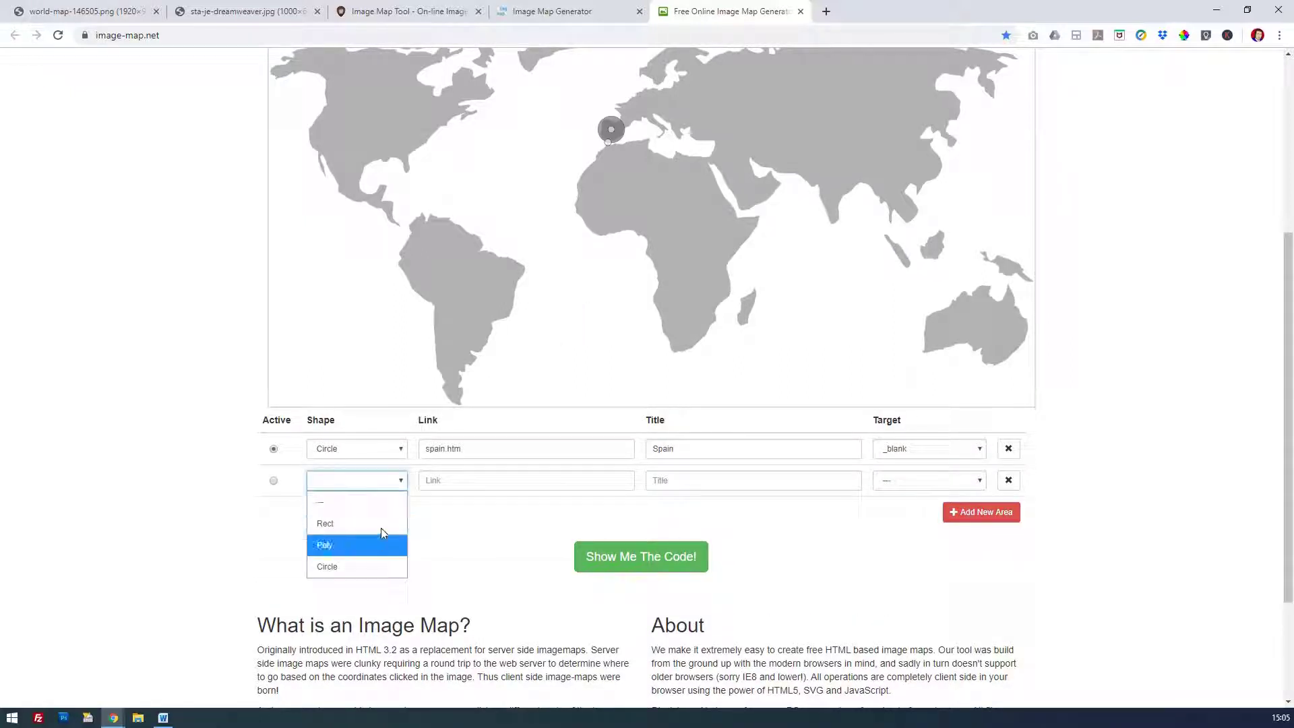
pyautogui.click(382, 544)
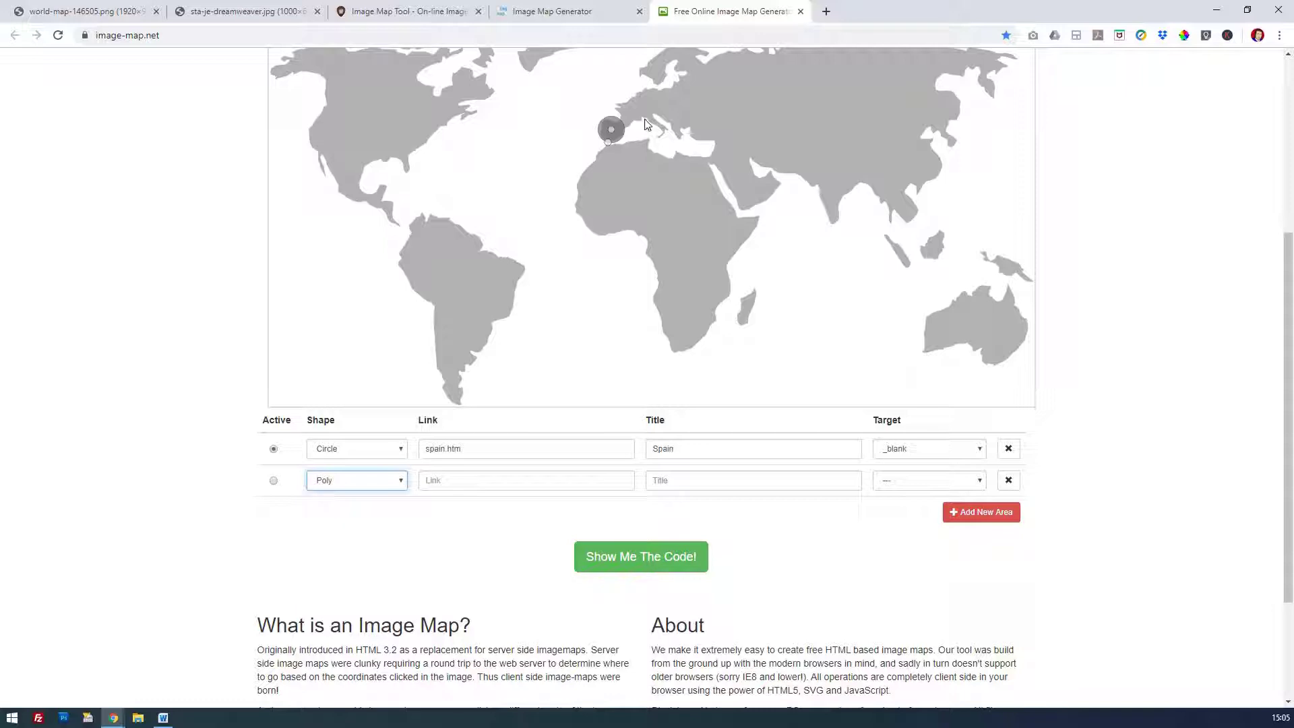
pyautogui.click(611, 131)
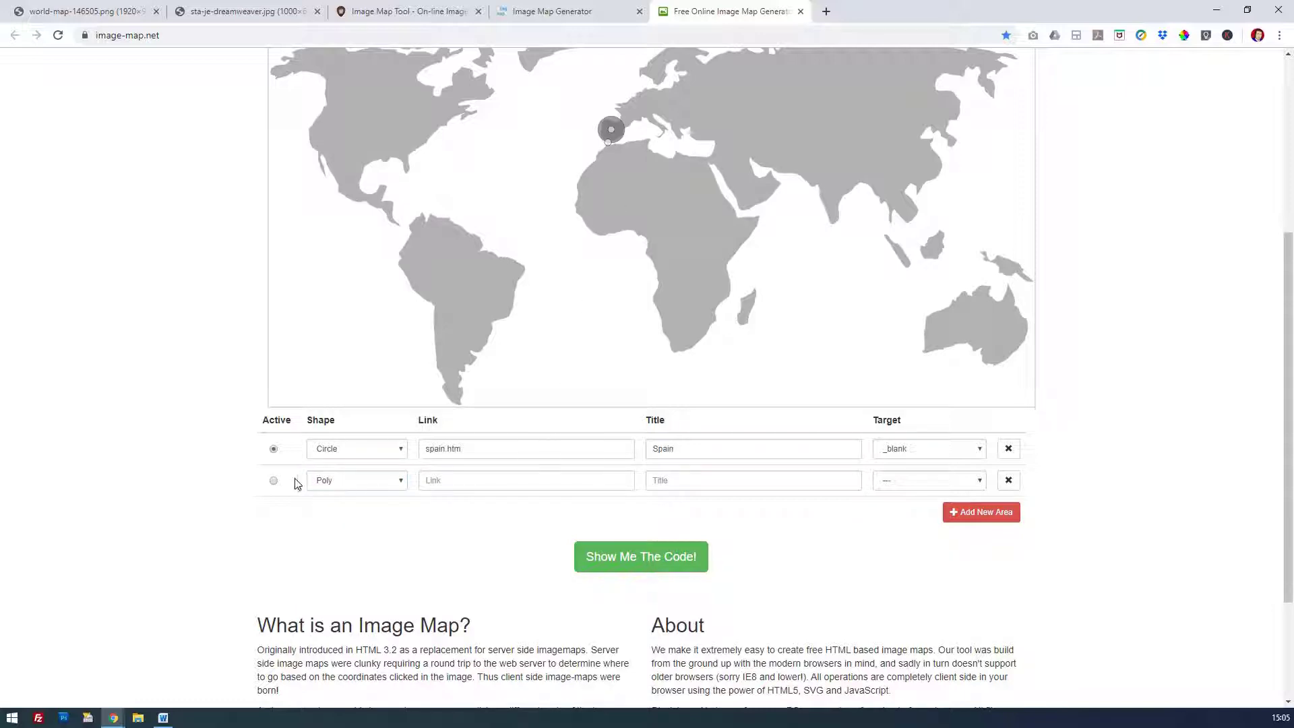
# Step: Outline Italy with a polygon area linking to italy.htm, titled Italy, target _blank
pyautogui.click(274, 481)
pyautogui.click(646, 118)
pyautogui.click(656, 110)
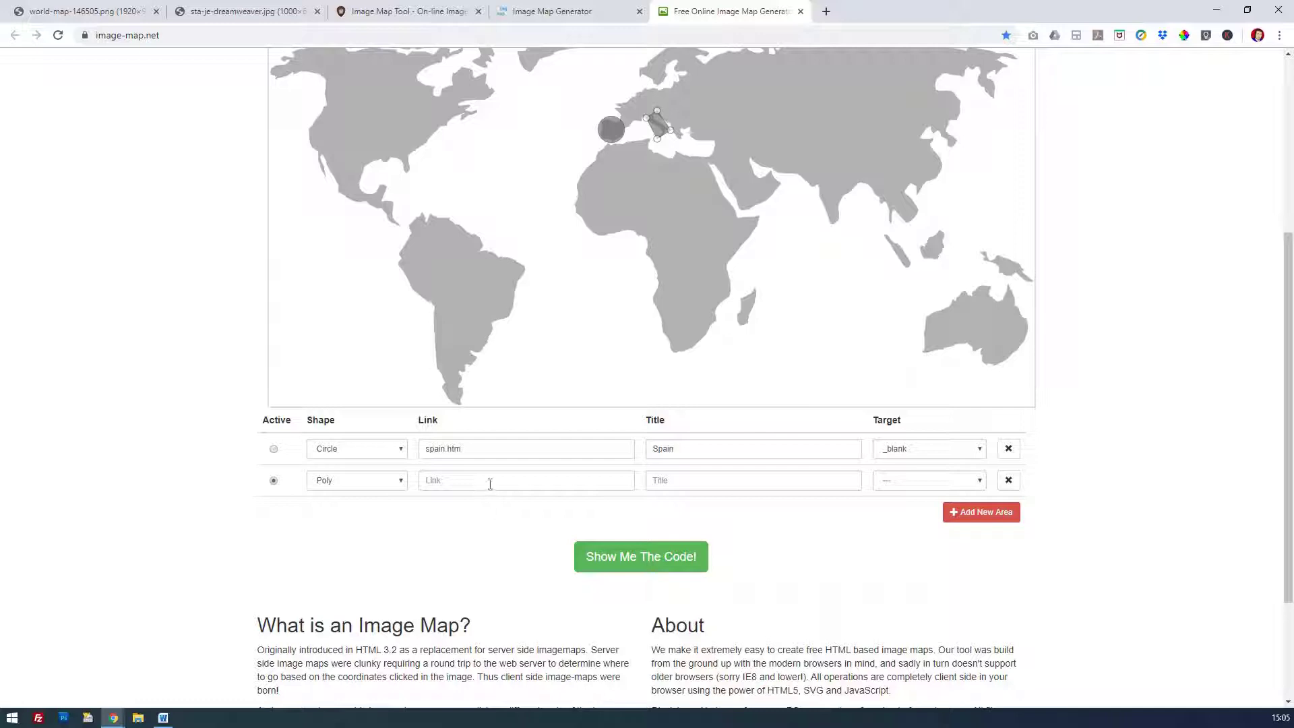
pyautogui.click(490, 483)
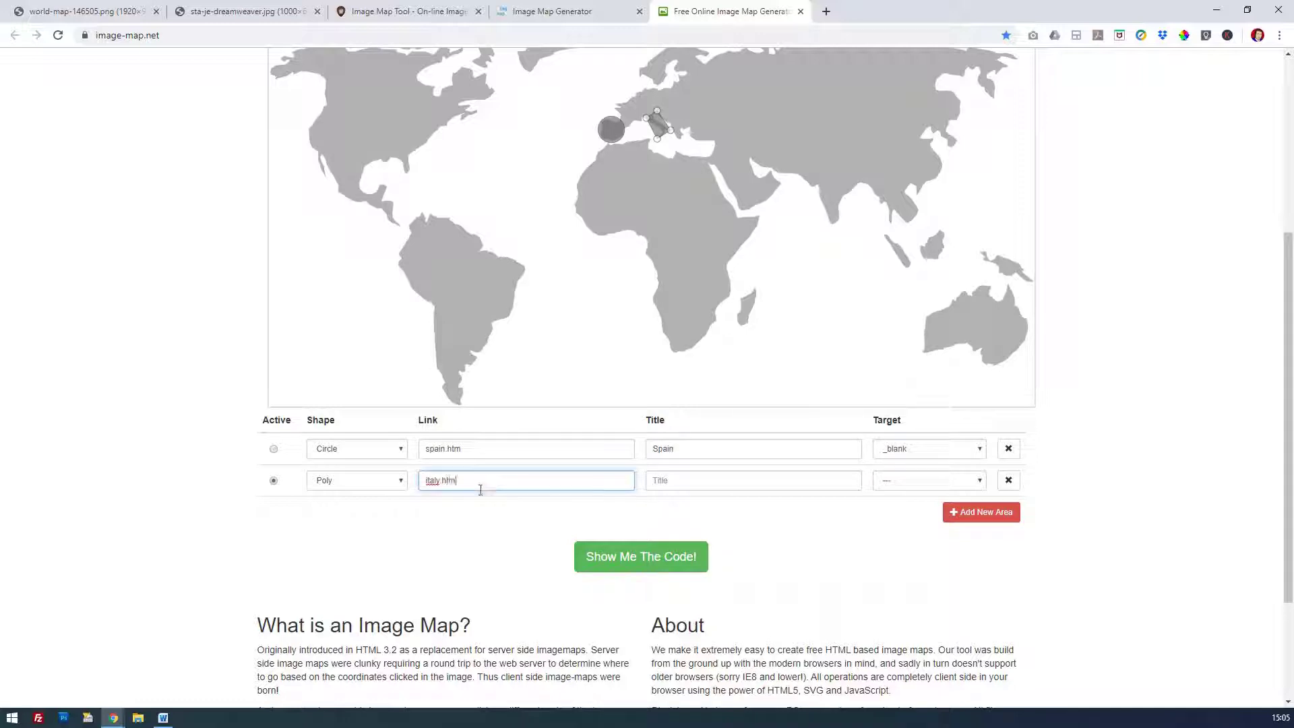
pyautogui.click(654, 485)
pyautogui.write('Italy')
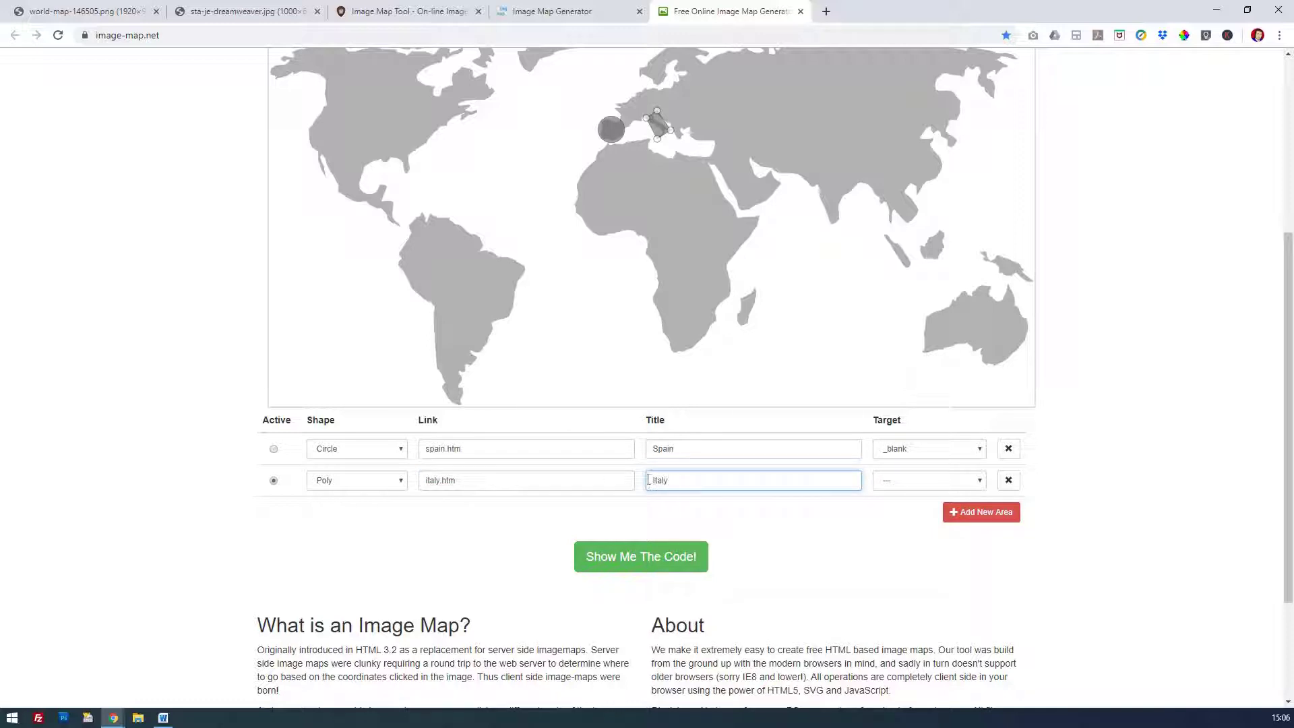
pyautogui.click(903, 483)
pyautogui.click(909, 525)
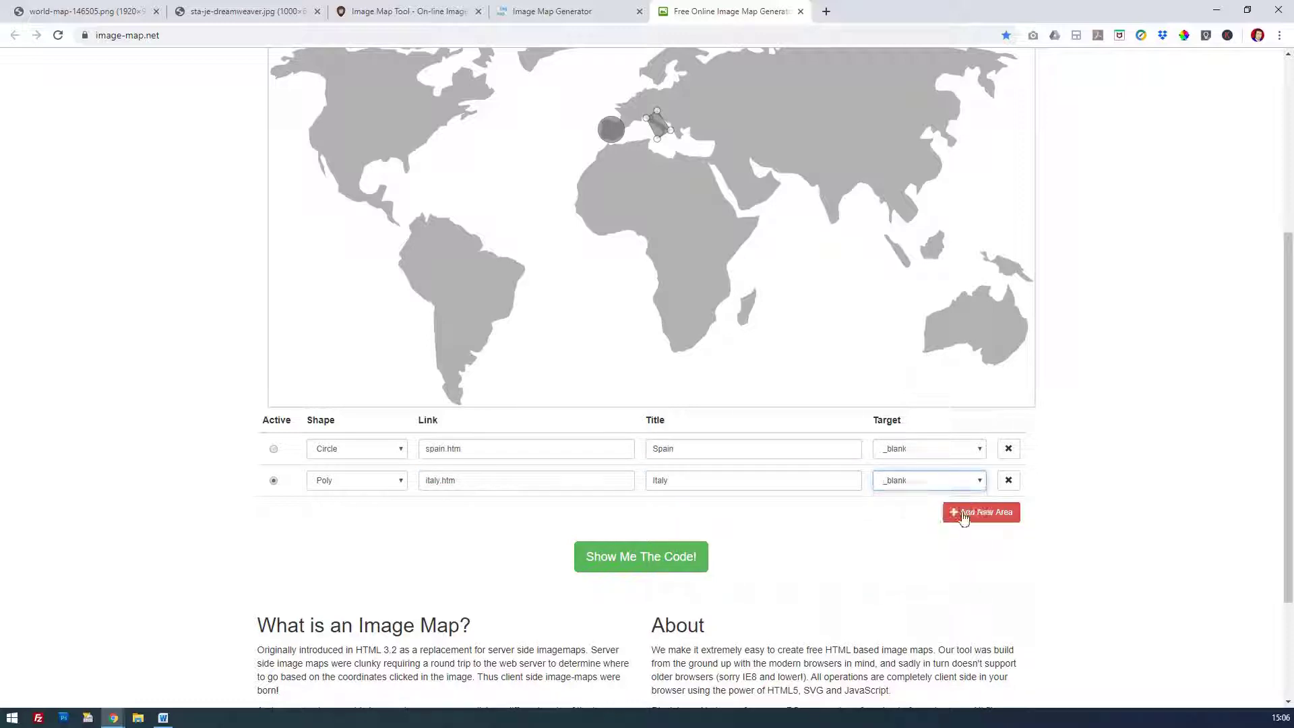
# Step: Add a third area row and set its shape to Rect
pyautogui.click(964, 512)
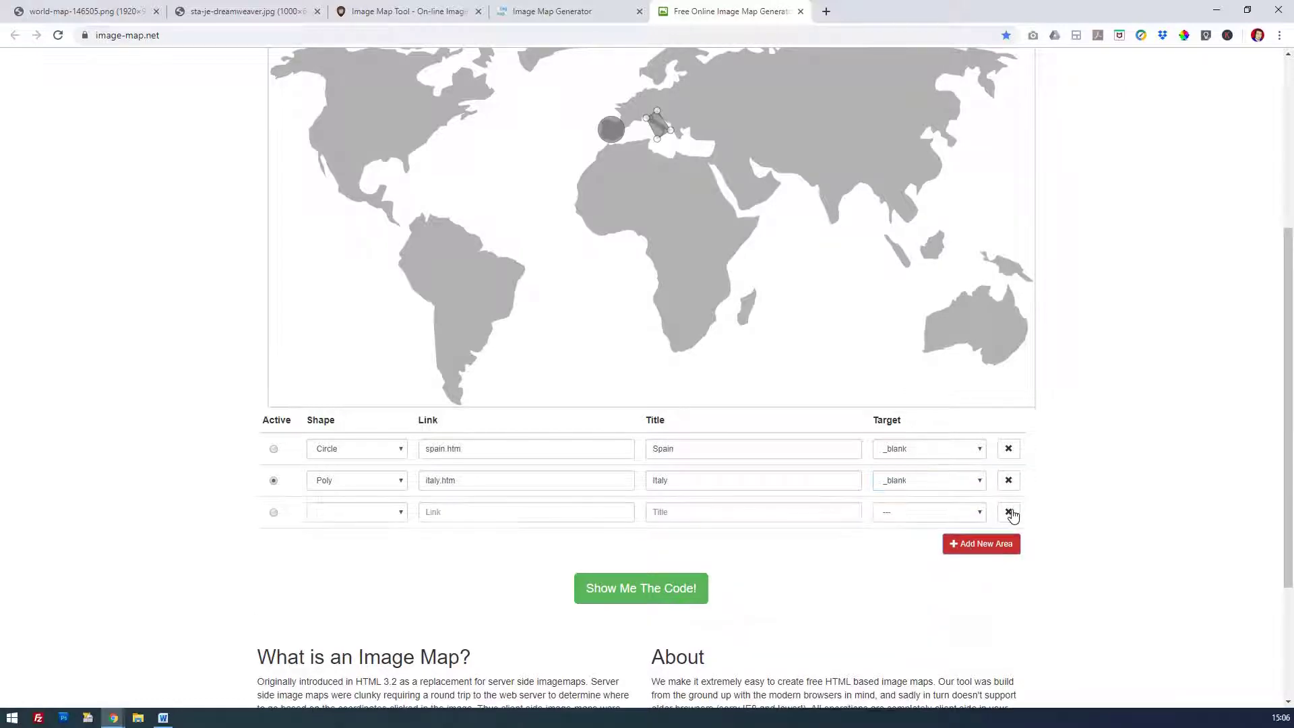
pyautogui.click(1009, 512)
pyautogui.click(990, 515)
pyautogui.click(1009, 543)
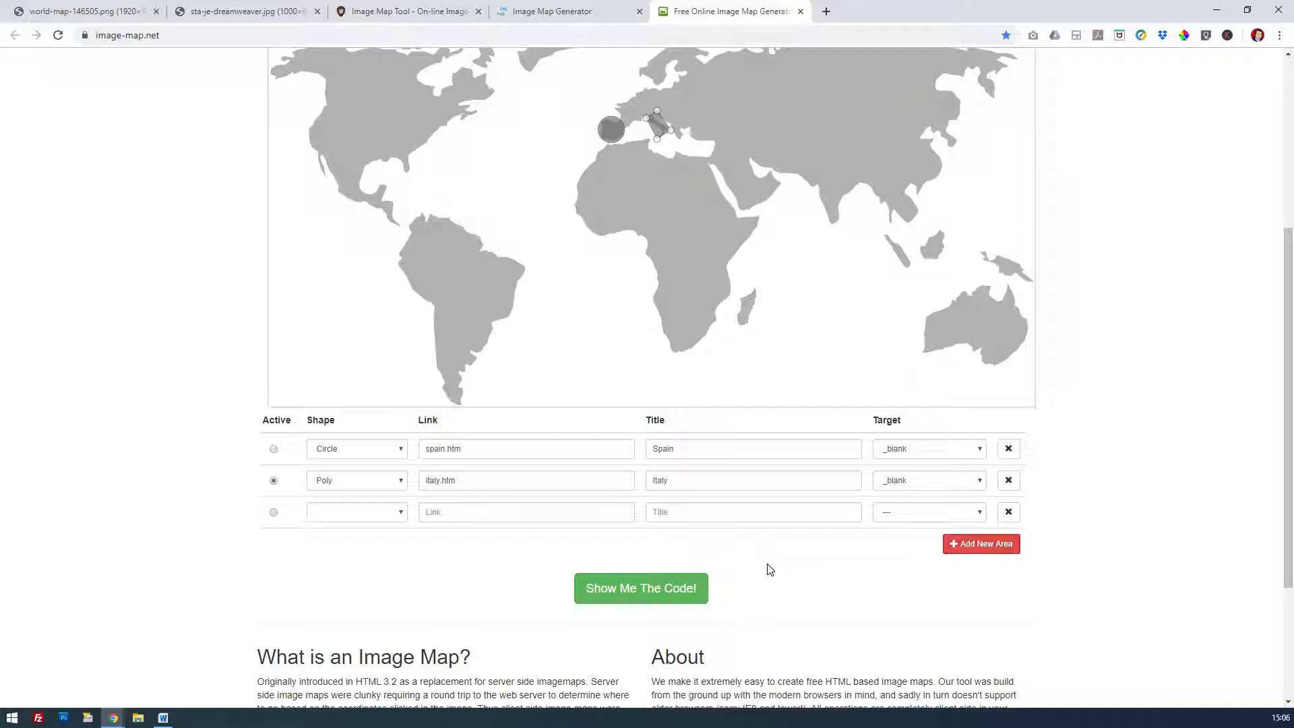
pyautogui.click(357, 513)
pyautogui.click(380, 554)
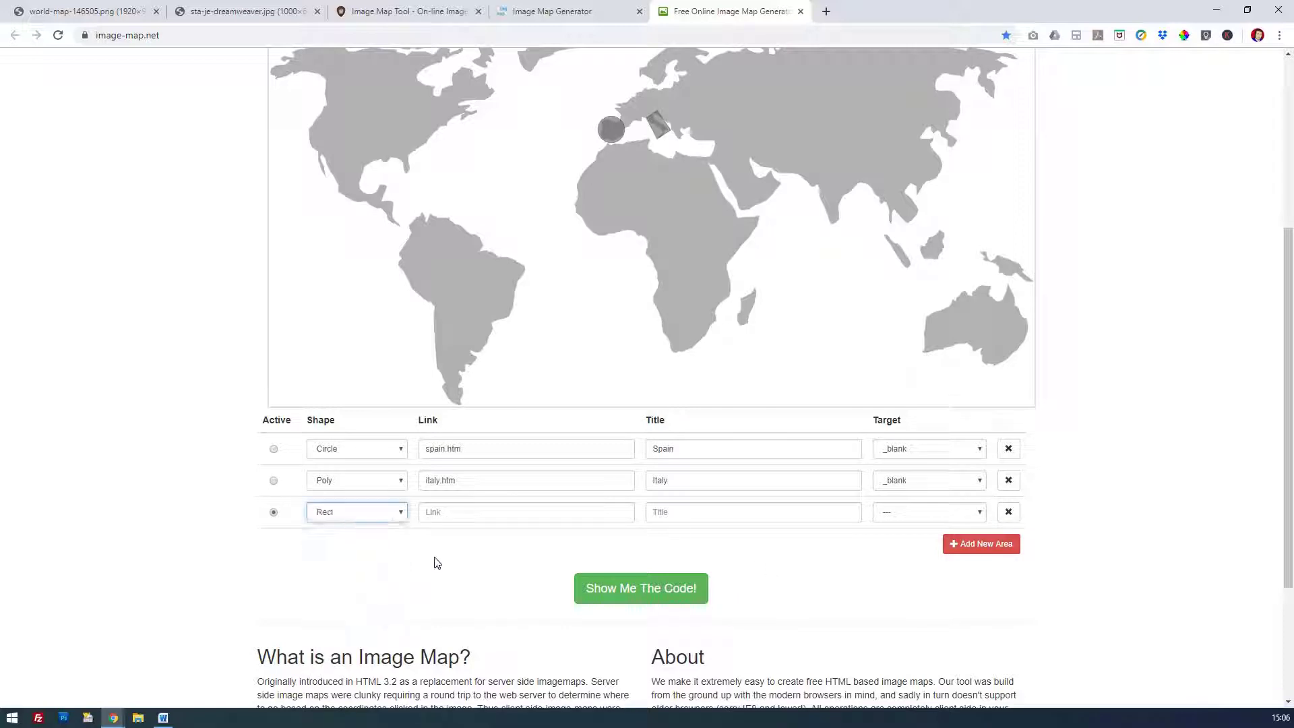
# Step: Delete the empty rectangle area and generate HTML code for the Spain and Italy areas
pyautogui.click(599, 588)
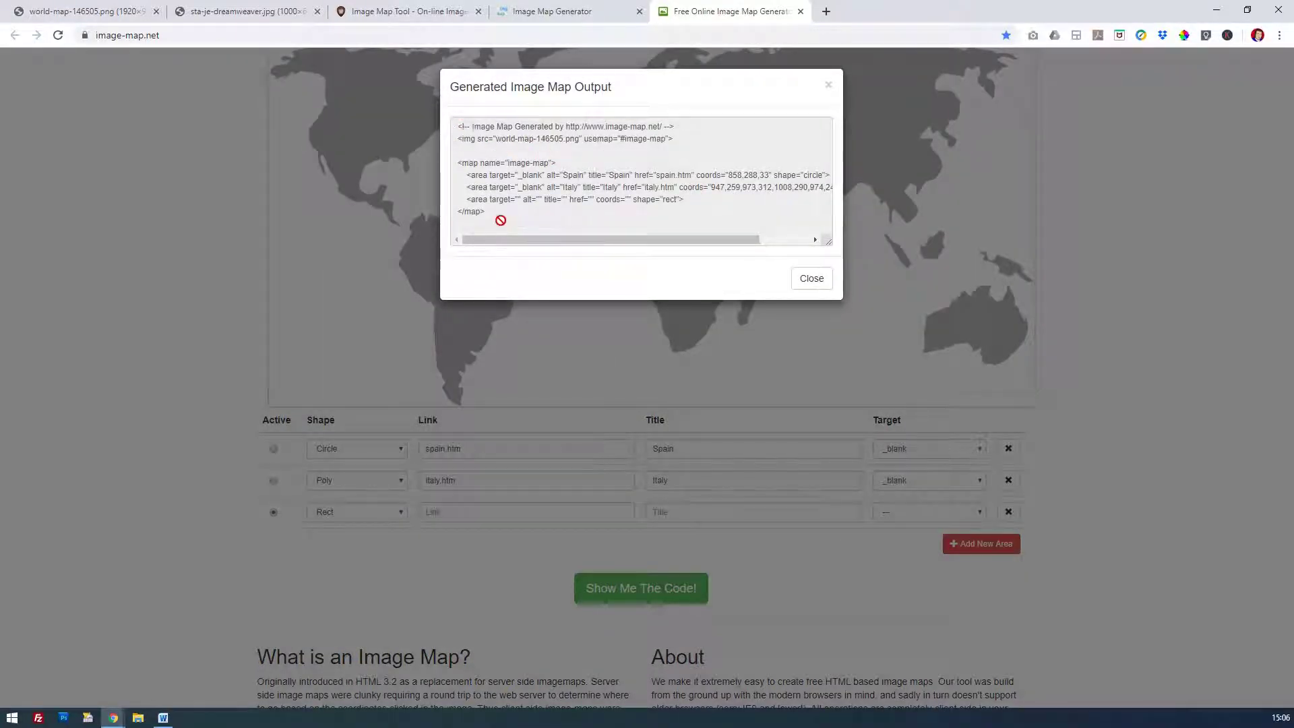
pyautogui.click(804, 275)
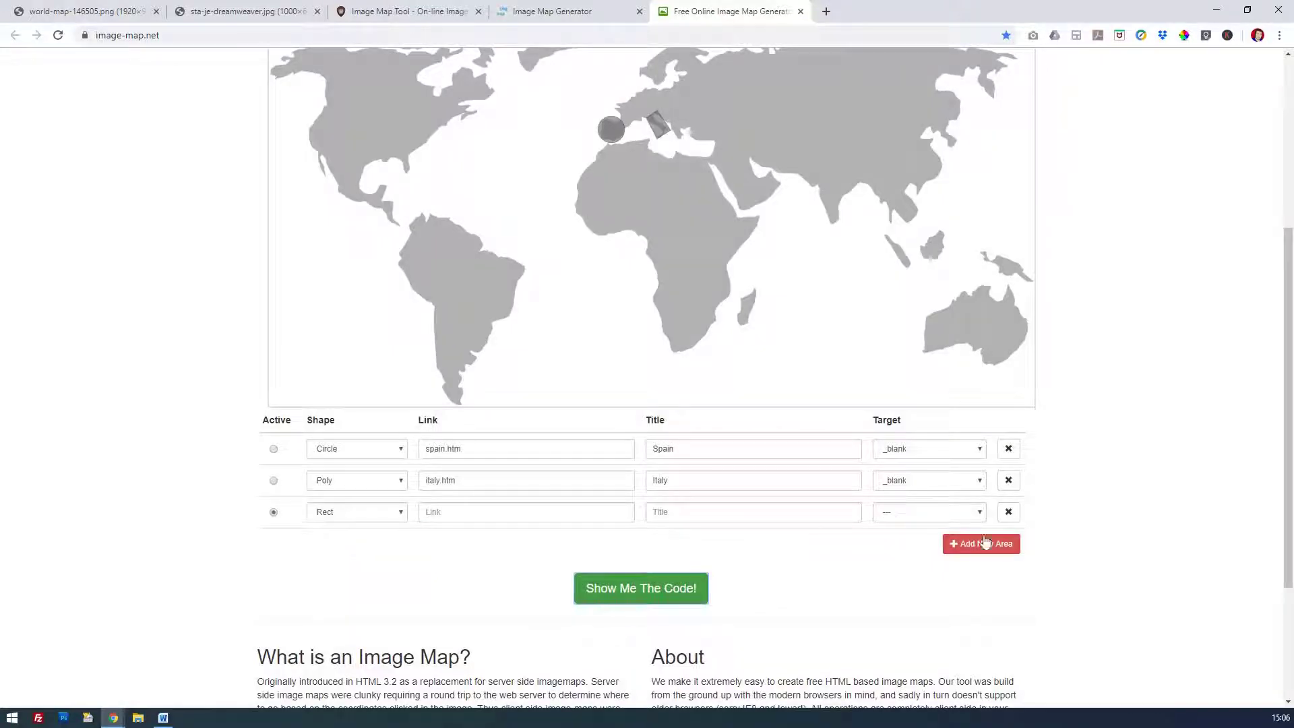
pyautogui.click(1007, 513)
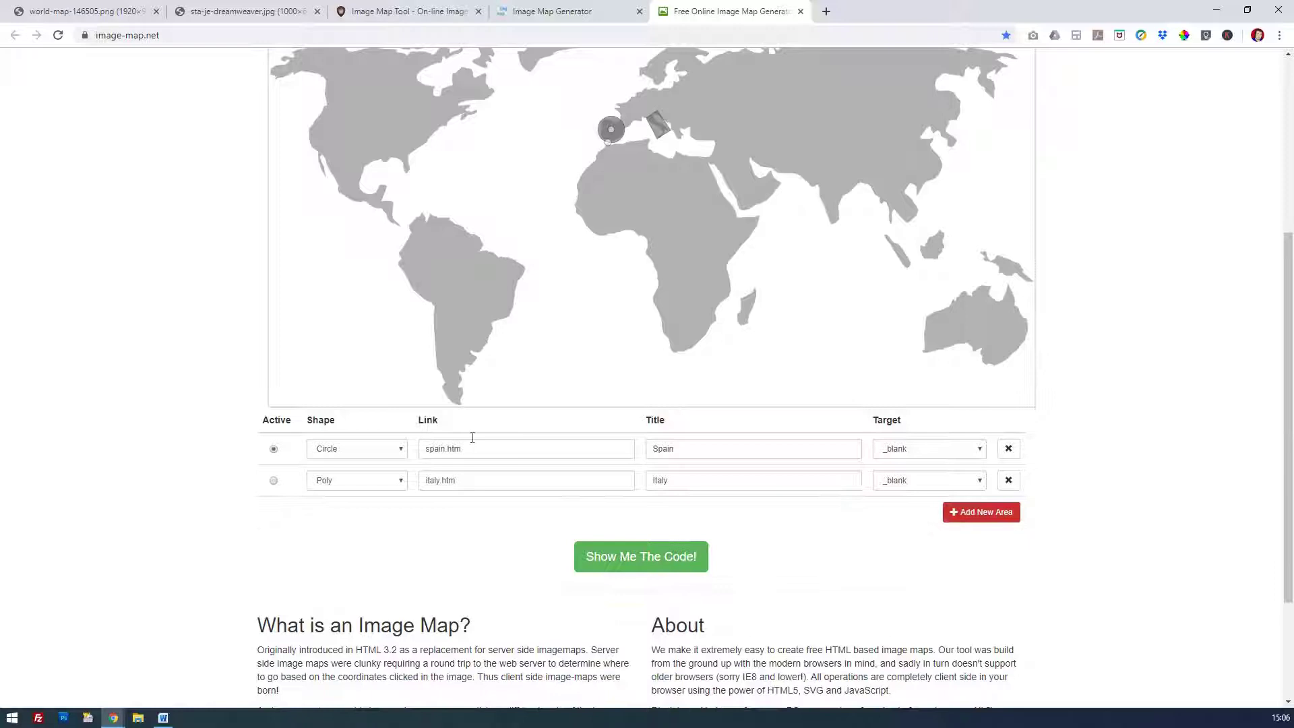
pyautogui.click(644, 556)
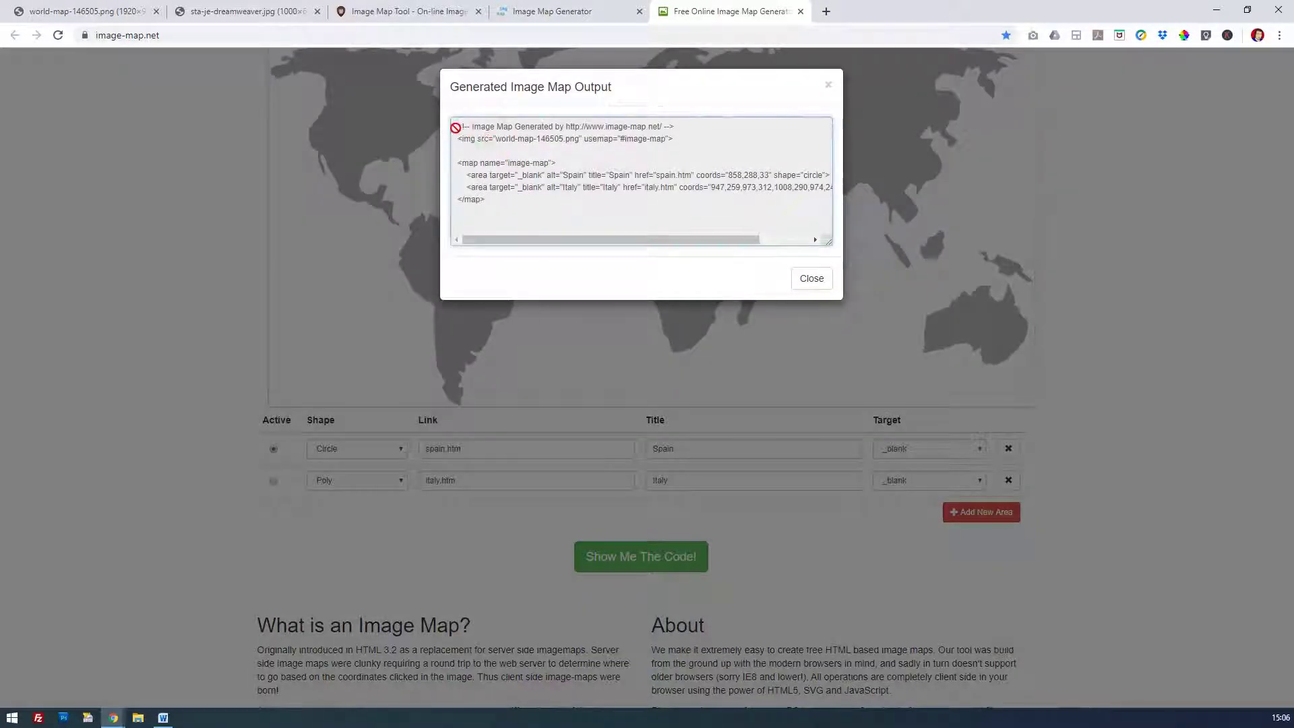
# Step: Copy the generated image-map HTML code, then close the code output
pyautogui.click(520, 188)
pyautogui.rightClick(577, 195)
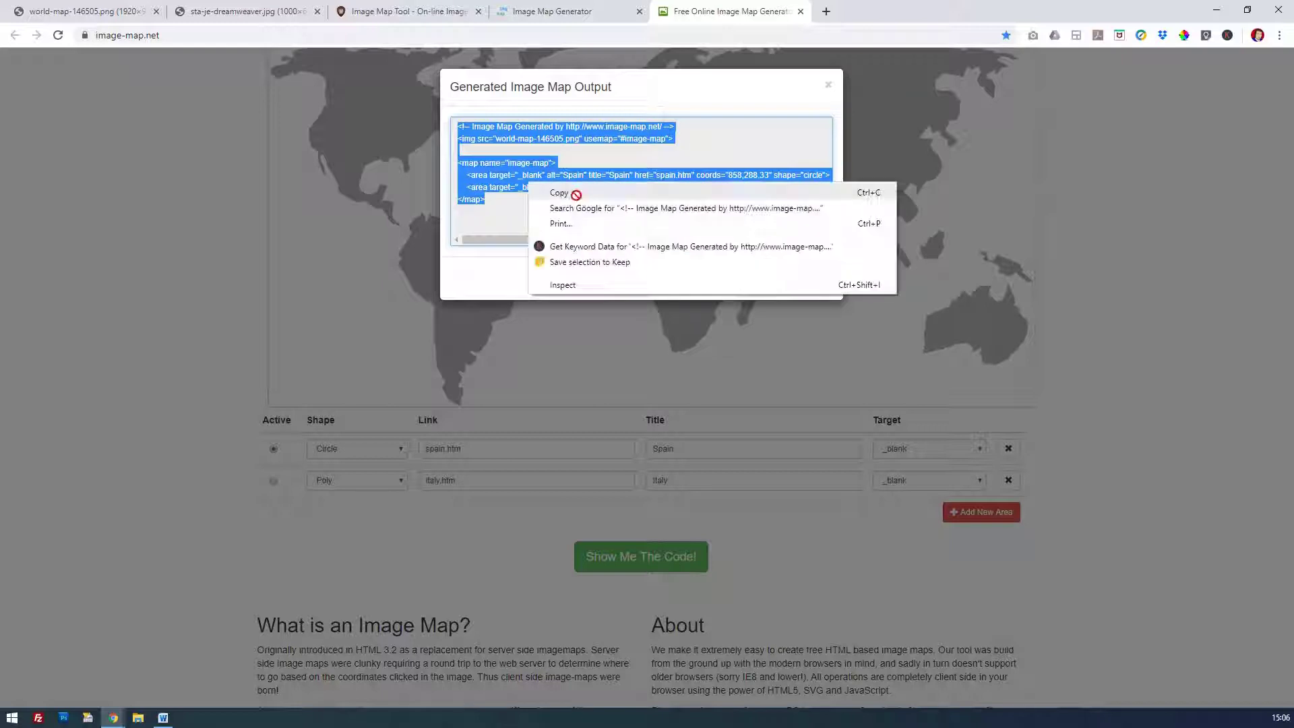
pyautogui.click(578, 197)
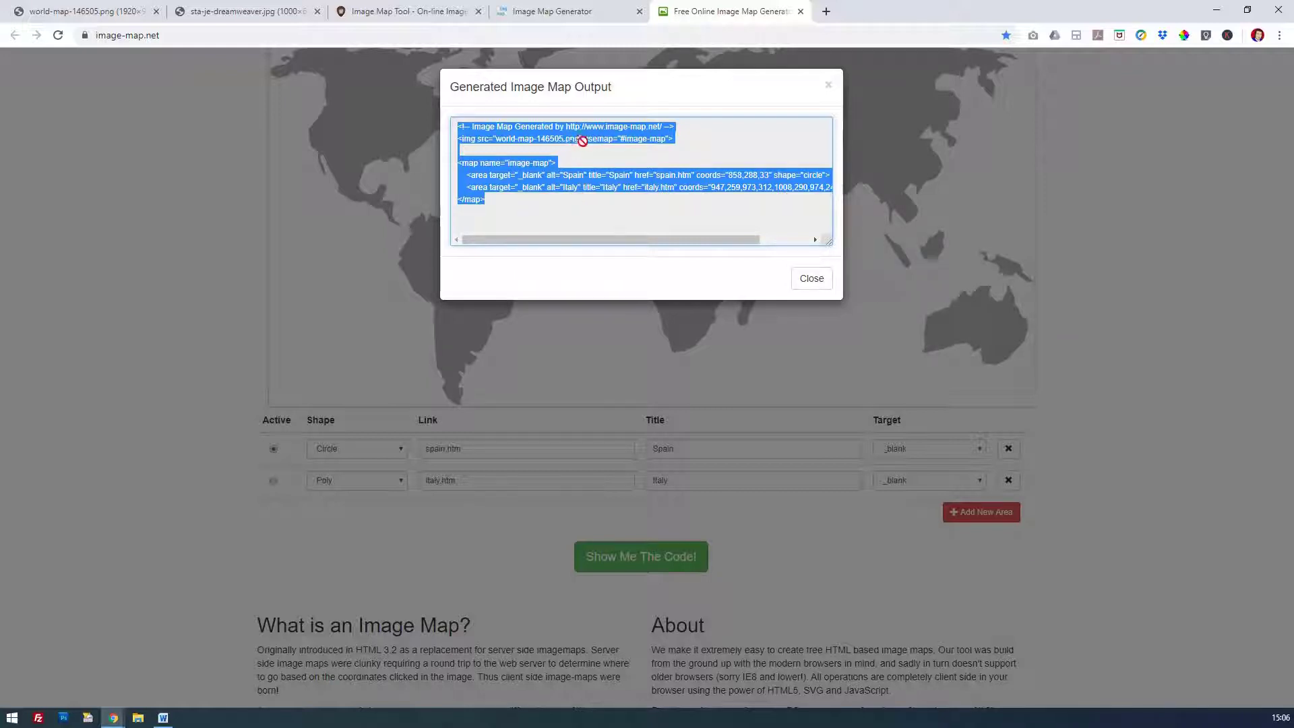
pyautogui.moveTo(575, 197)
pyautogui.mouseDown()
pyautogui.moveTo(573, 140)
pyautogui.moveTo(495, 140)
pyautogui.mouseUp()
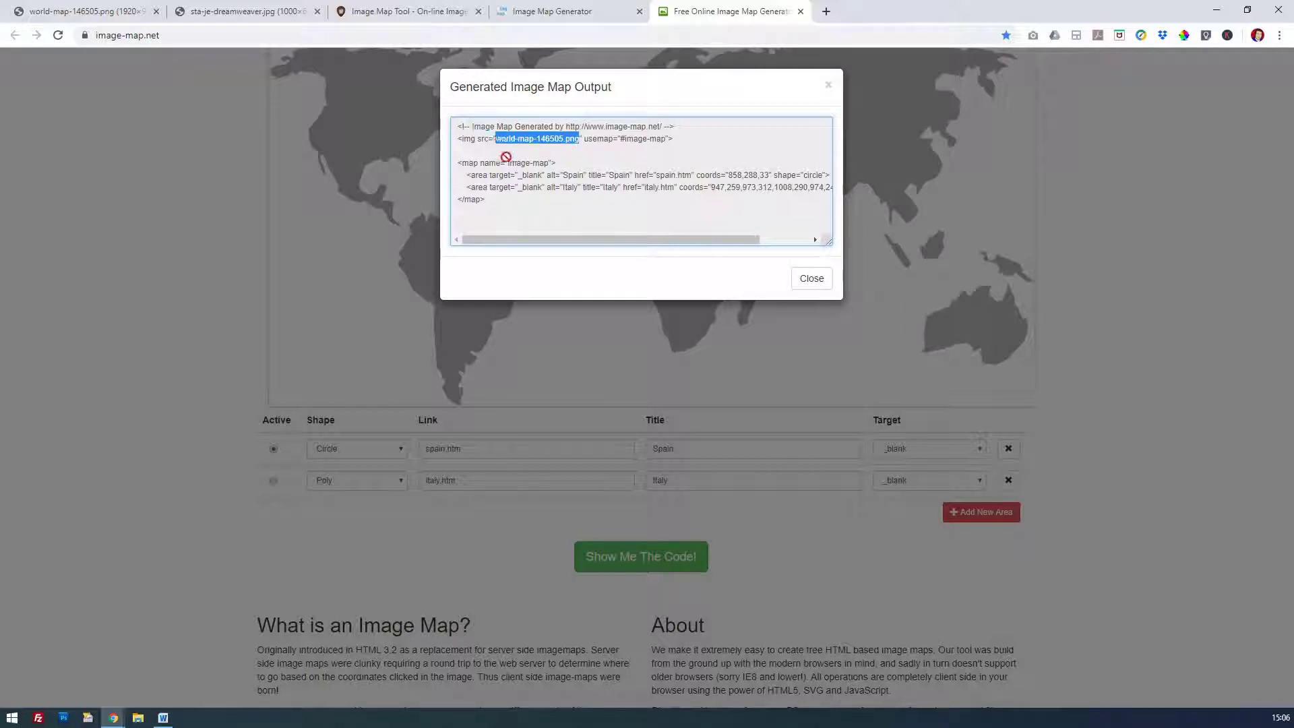
pyautogui.moveTo(573, 156); pyautogui.dragTo(500, 140)
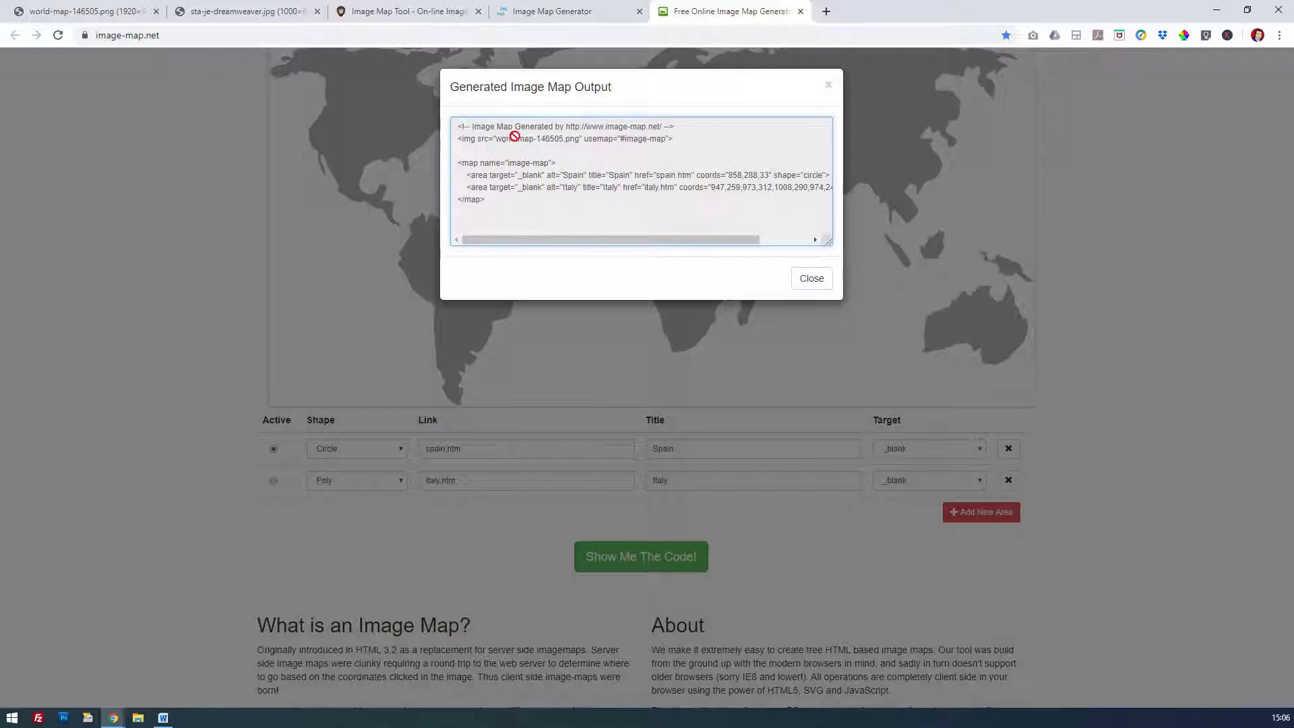
pyautogui.doubleClick(504, 139)
pyautogui.moveTo(517, 166); pyautogui.dragTo(500, 141)
pyautogui.click(798, 287)
# Step: Search Google Images for 'zanet logo' and open the logo image in a new tab
pyautogui.scroll(2, 539, 260)
pyautogui.scroll(3, 539, 260)
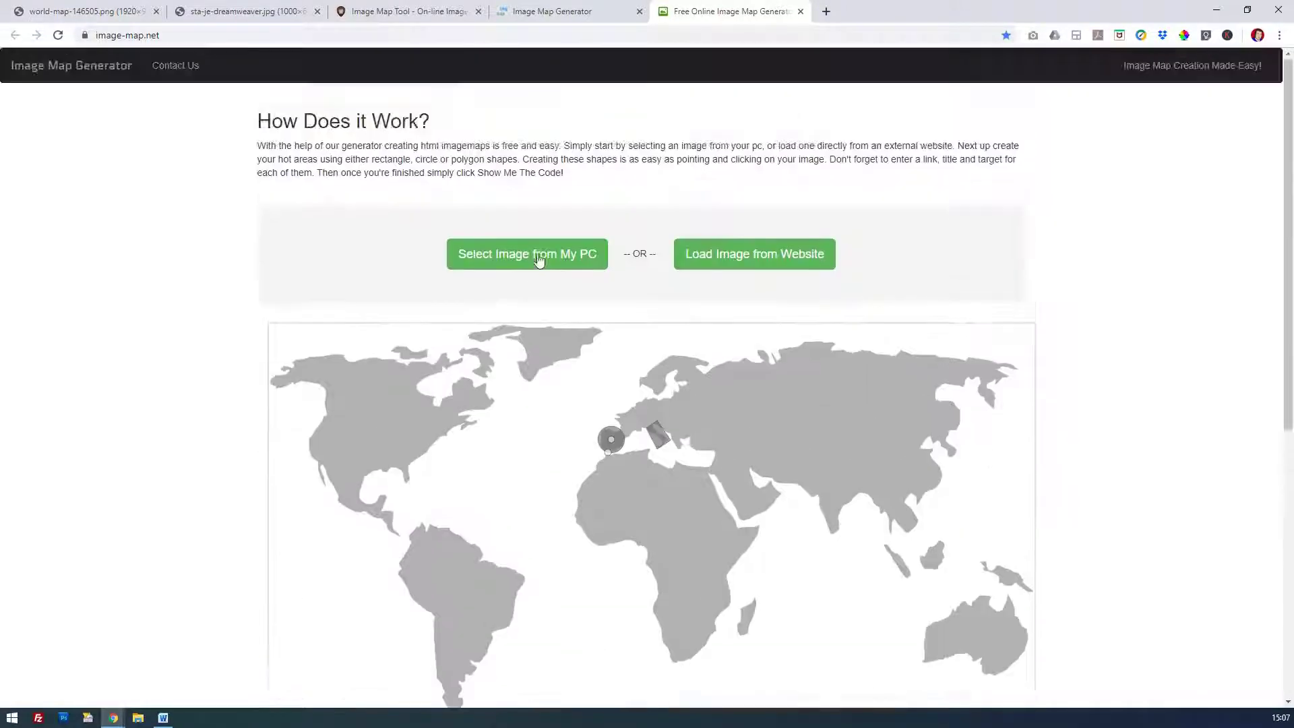
pyautogui.click(727, 253)
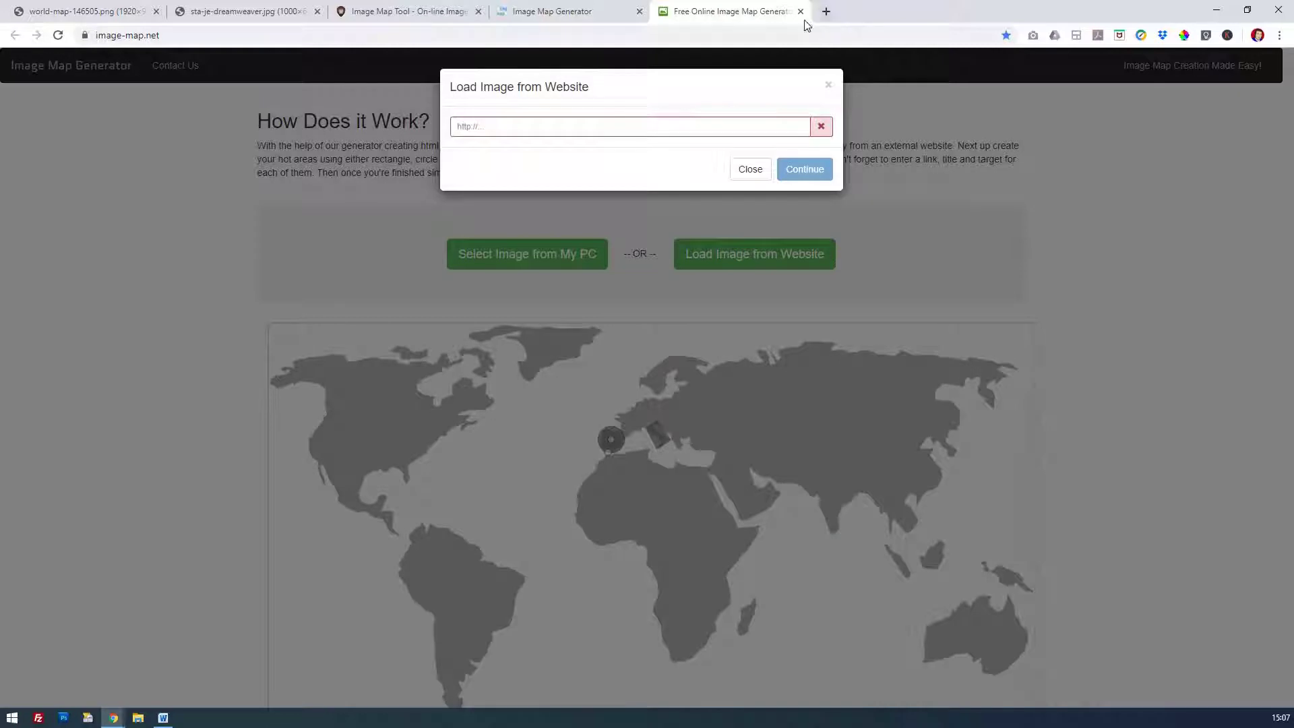
pyautogui.hotkey('ctrl', 't')
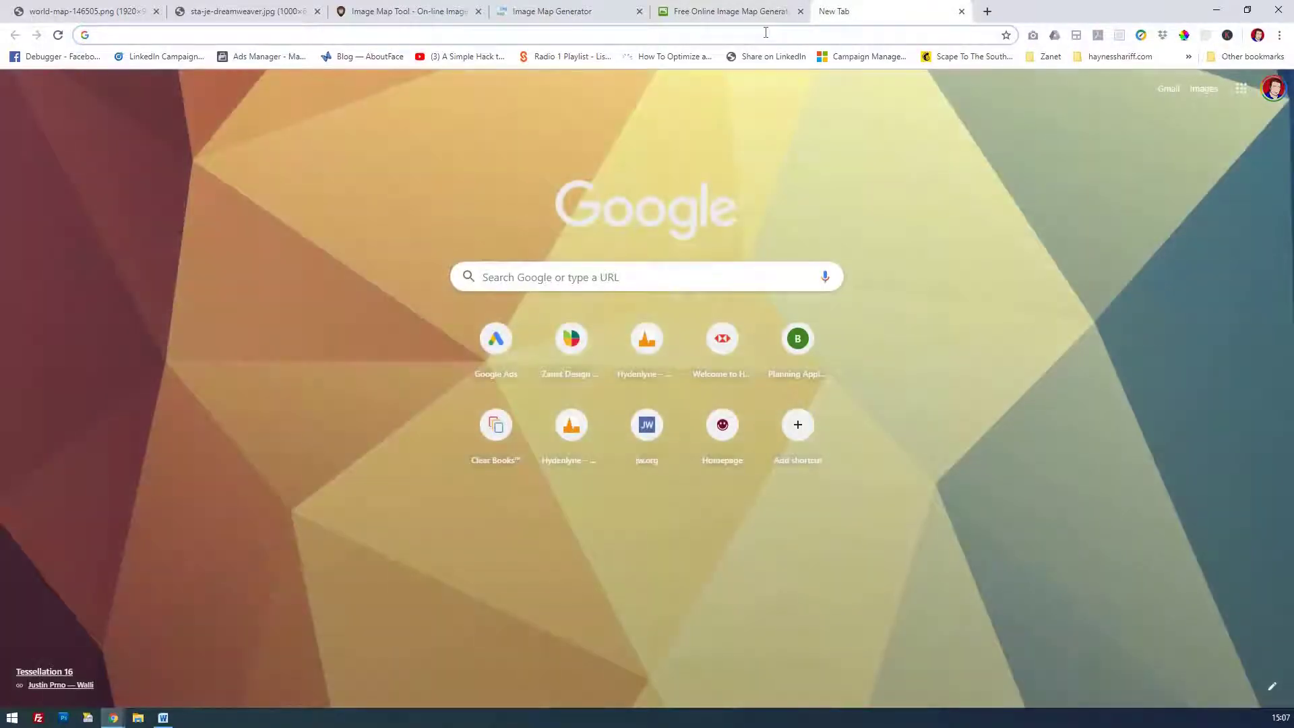
pyautogui.write('zanet')
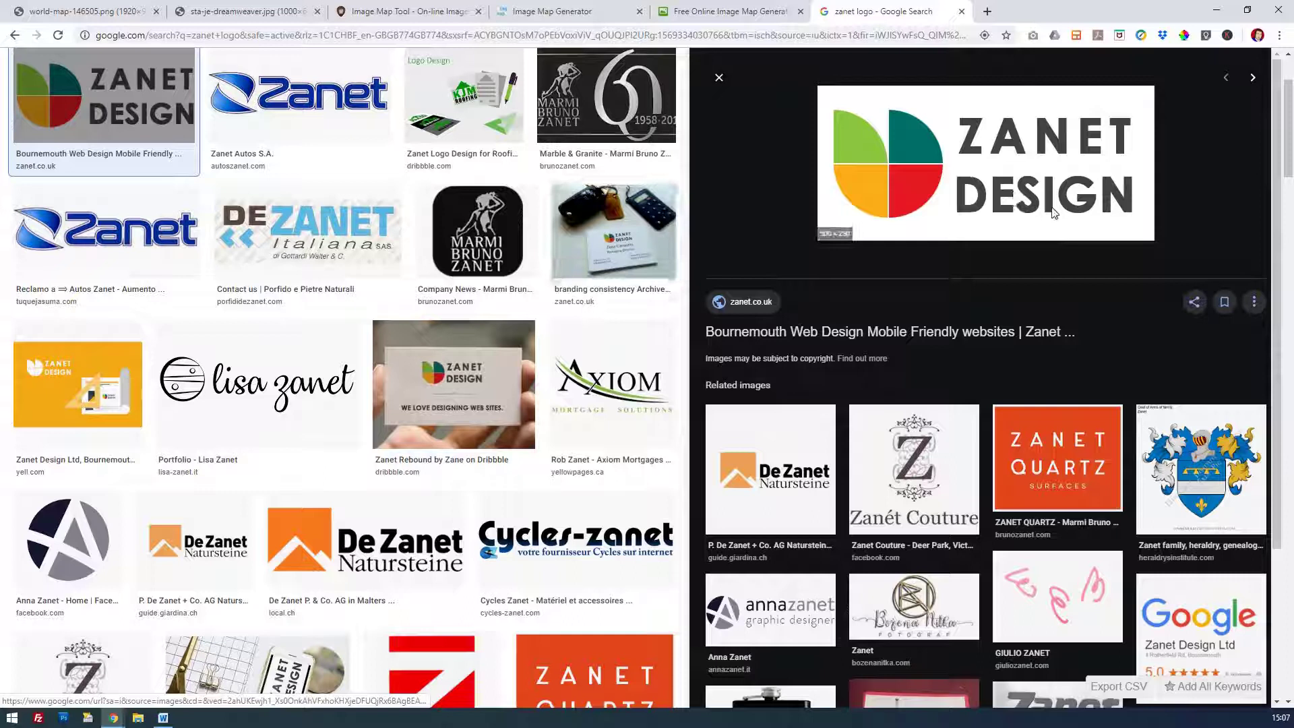
pyautogui.rightClick(1016, 192)
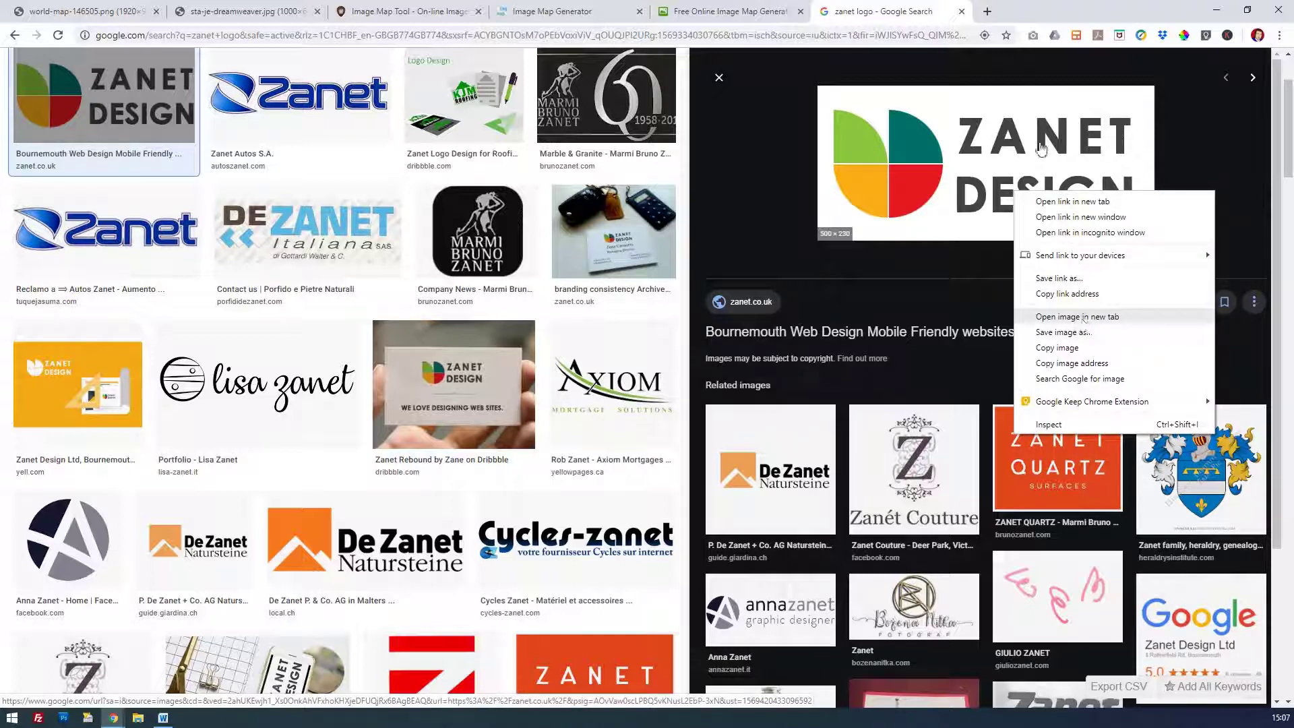
pyautogui.click(1078, 317)
# Step: Copy the Zanet logo image's URL and return to image-map.net's web-address dialog
pyautogui.click(1049, 13)
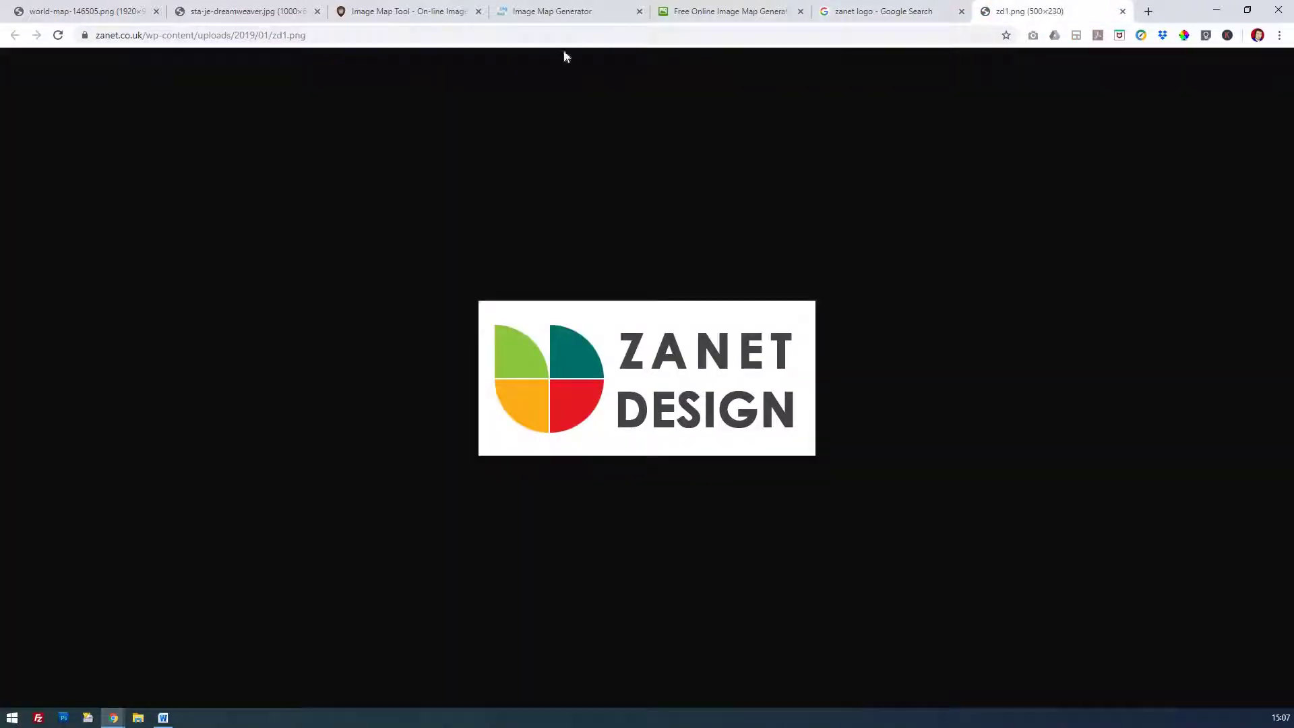
pyautogui.click(300, 35)
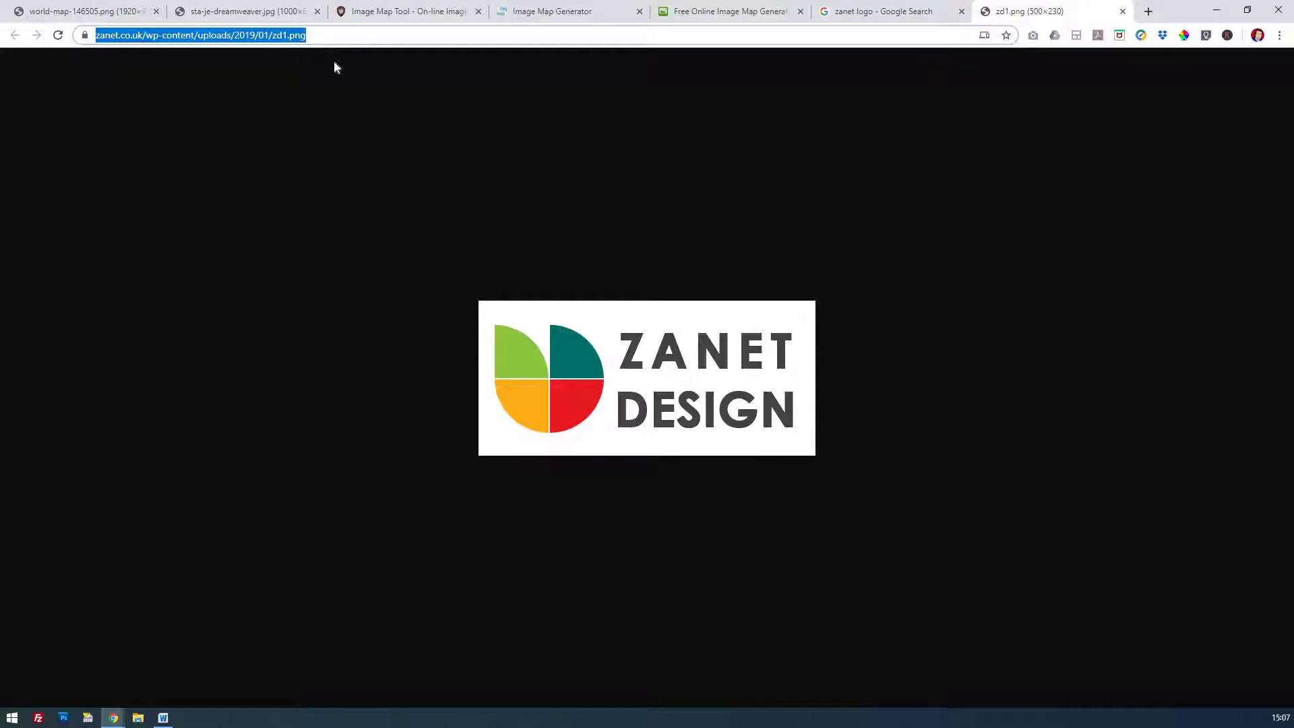
pyautogui.rightClick(305, 38)
pyautogui.press('Escape')
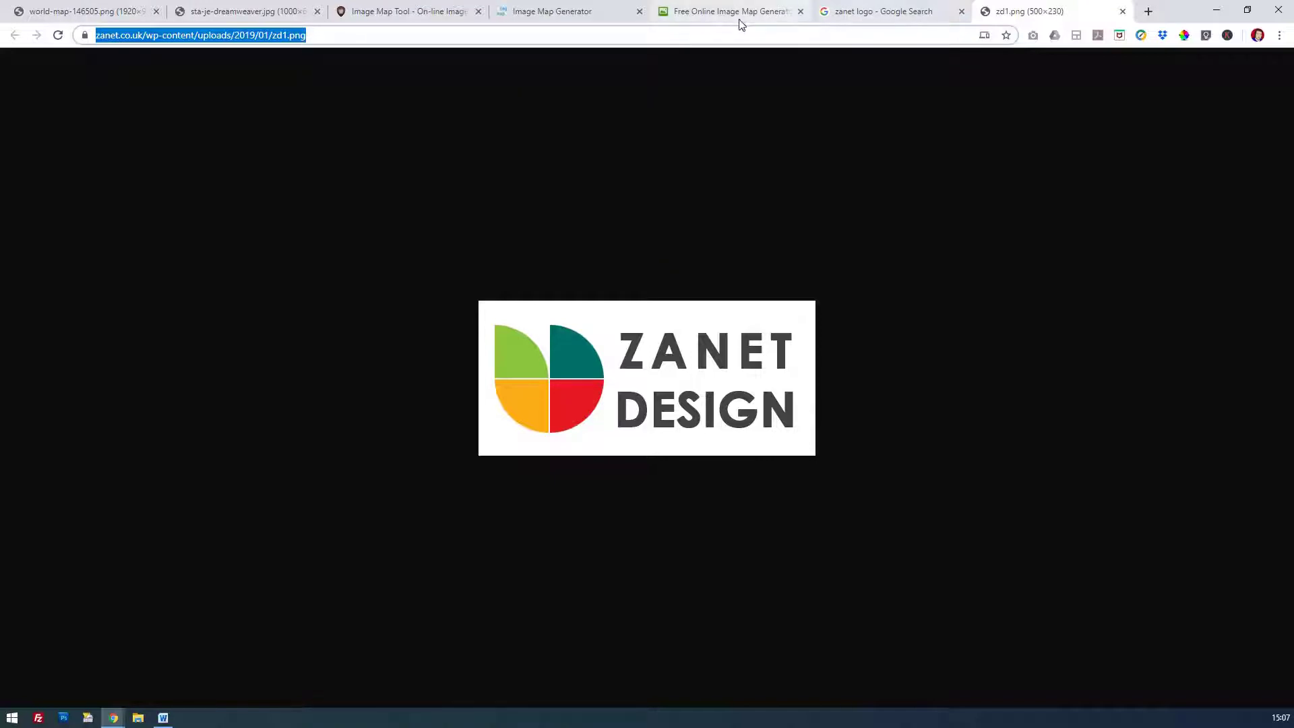
pyautogui.click(738, 15)
pyautogui.click(640, 128)
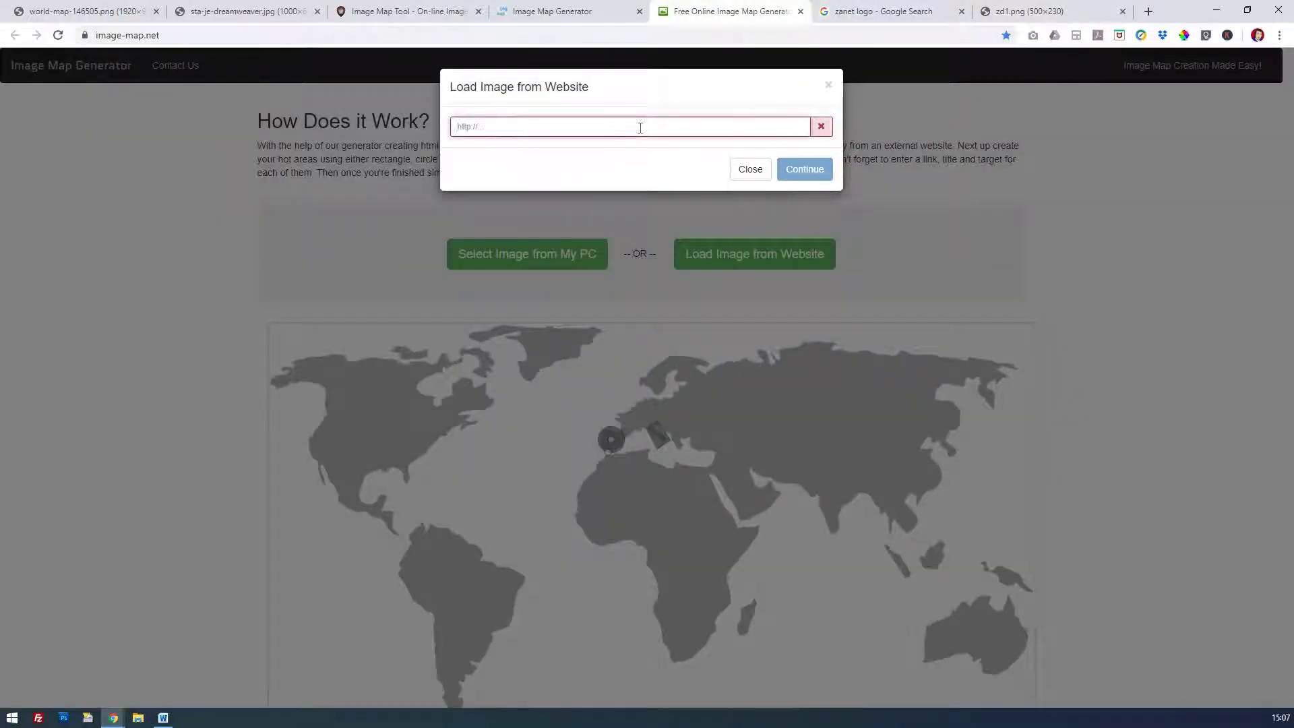
# Step: Load the Zanet logo from its pasted URL and enter the zanet.co.uk link
pyautogui.write('https://zanet.co.uk/wp-content/uploads/2019/01/zd1.png')
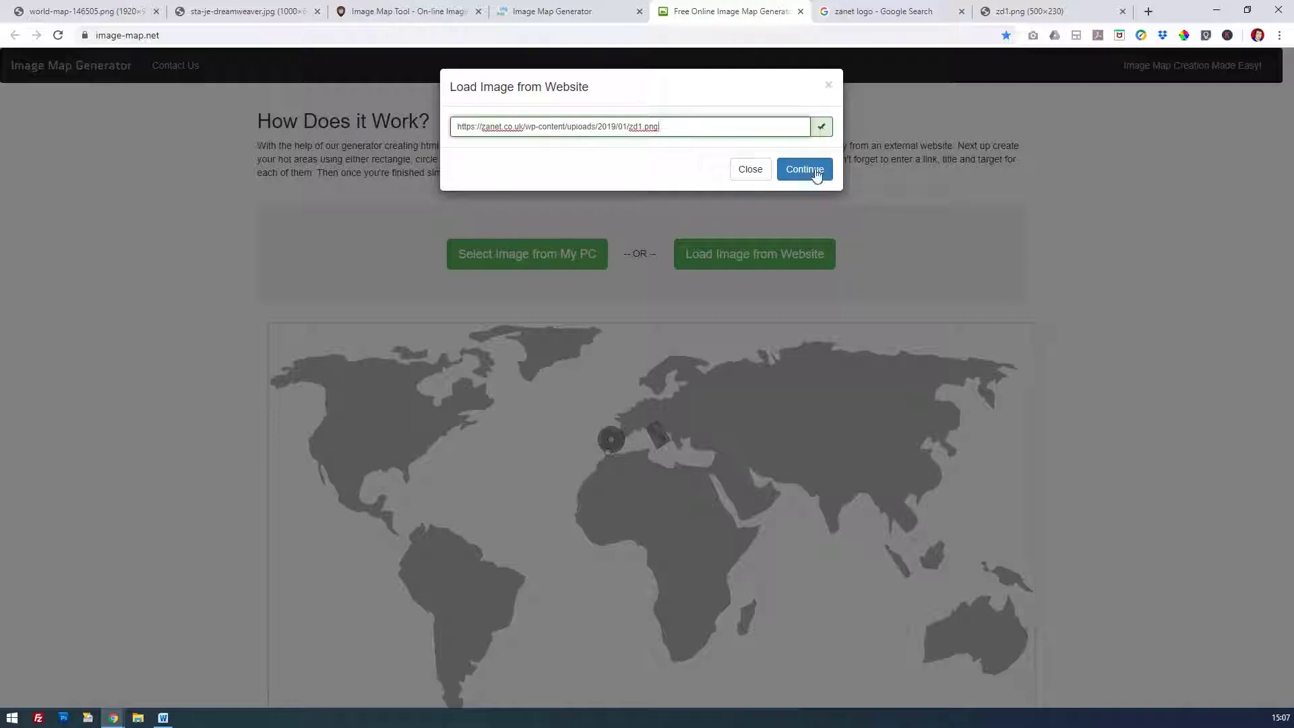
pyautogui.click(813, 171)
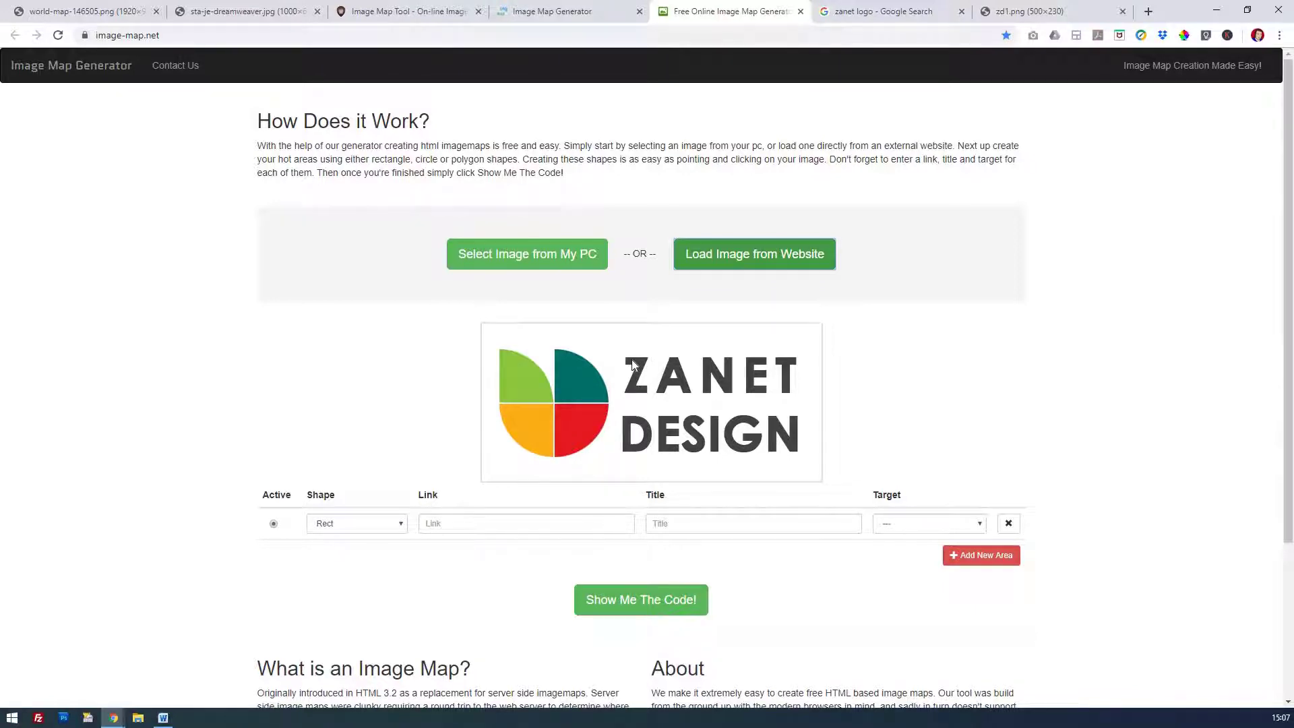
pyautogui.click(612, 524)
pyautogui.write('zanet.co.uk')
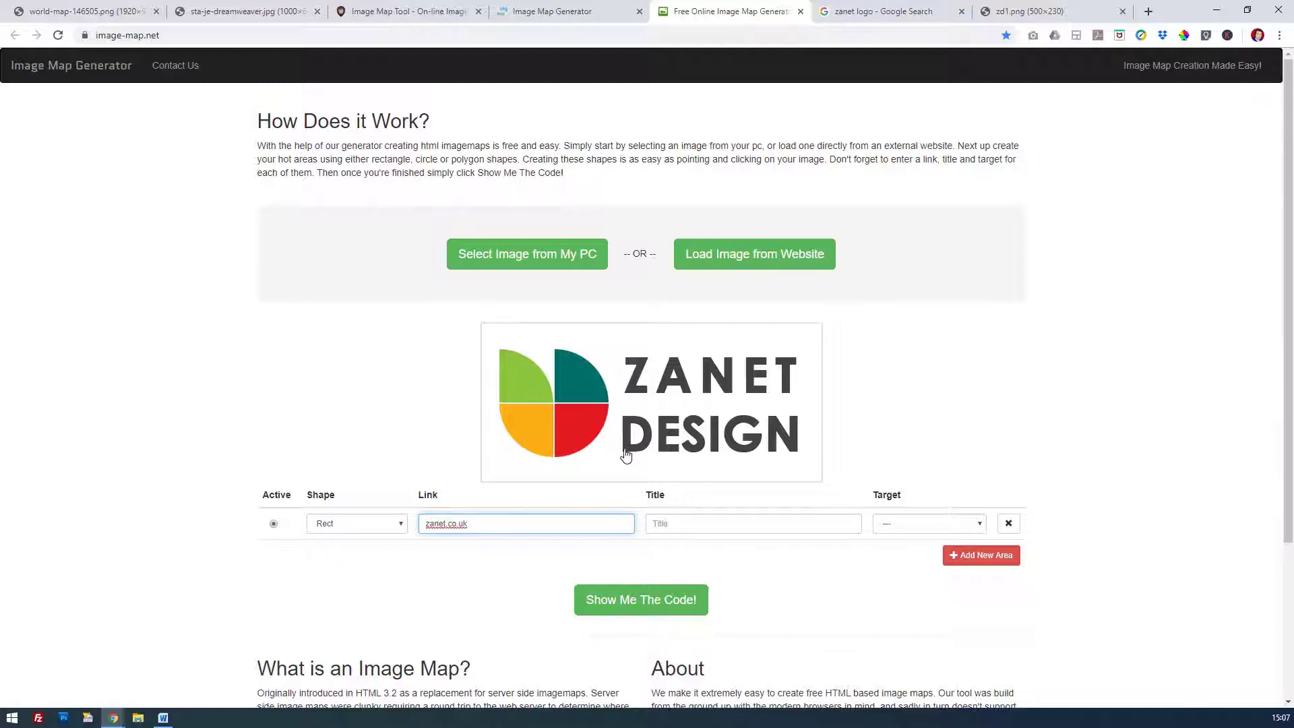
# Step: Draw a rectangle over the ZANET DESIGN lettering, titled 'Zanet Web site', target _blank, and add a second area
pyautogui.click(624, 449)
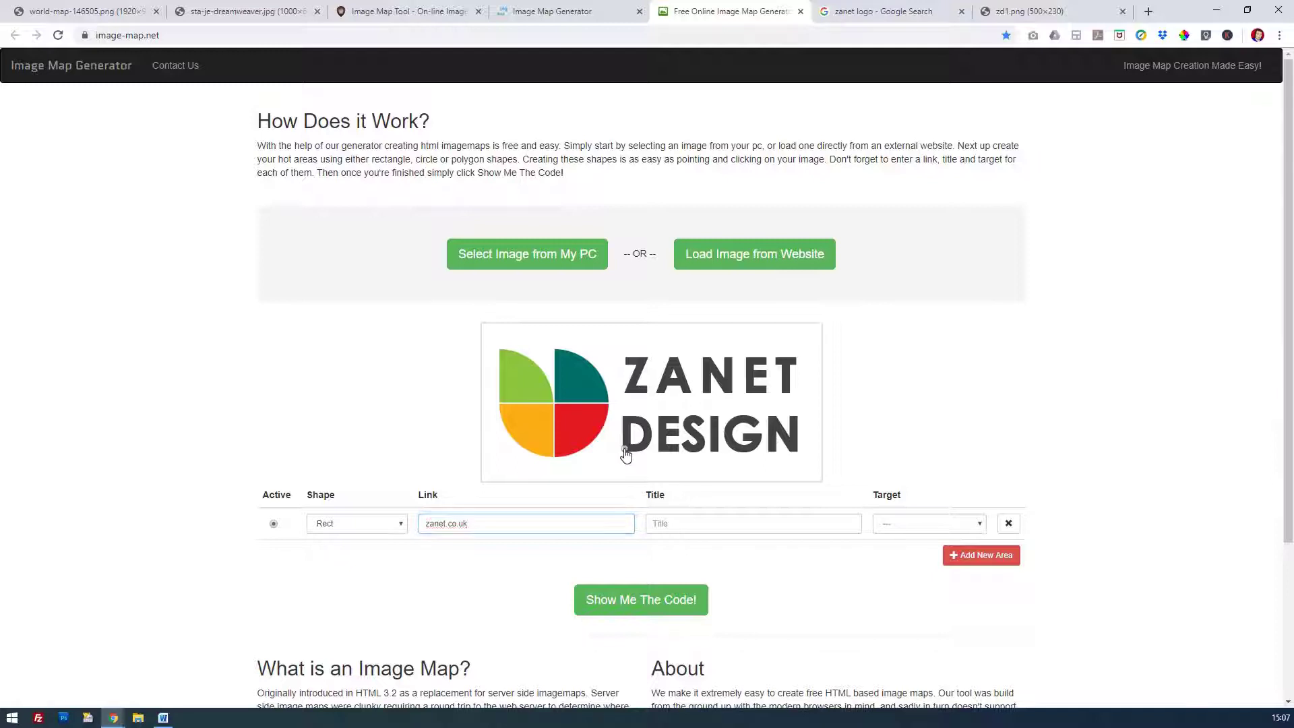
pyautogui.click(798, 358)
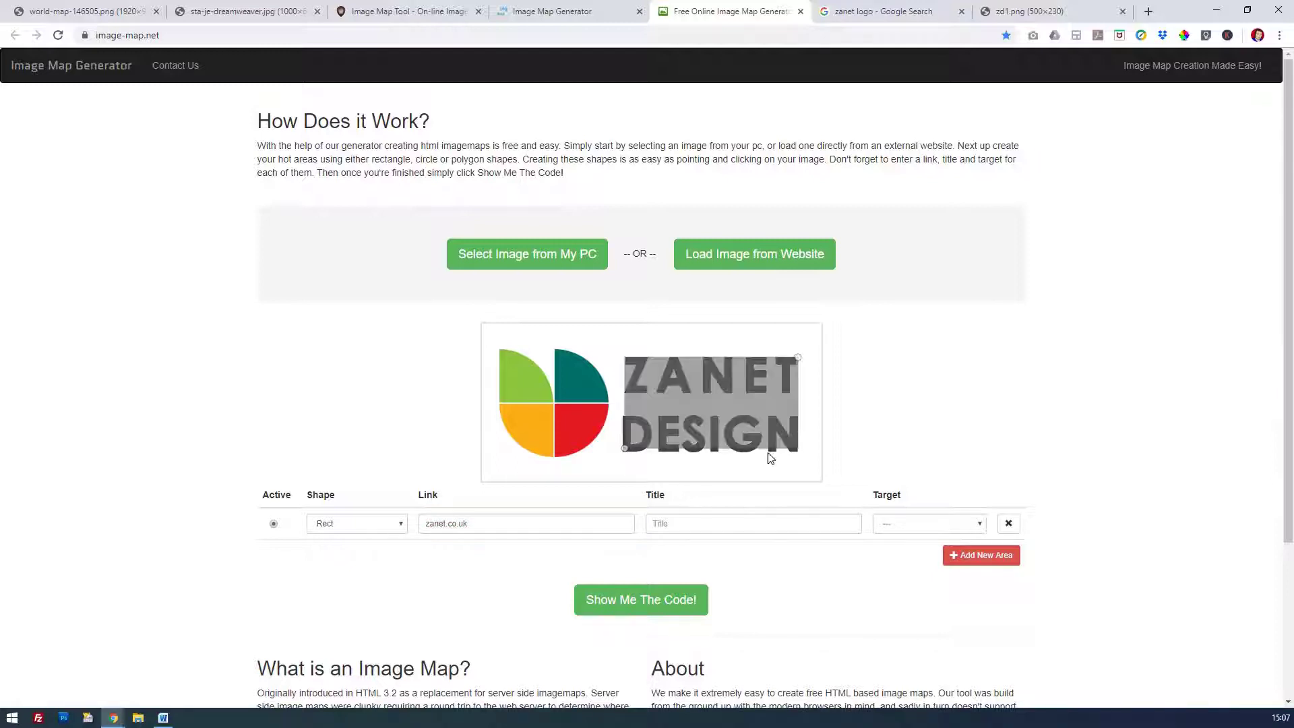
pyautogui.click(711, 523)
pyautogui.write('Zanet Web site')
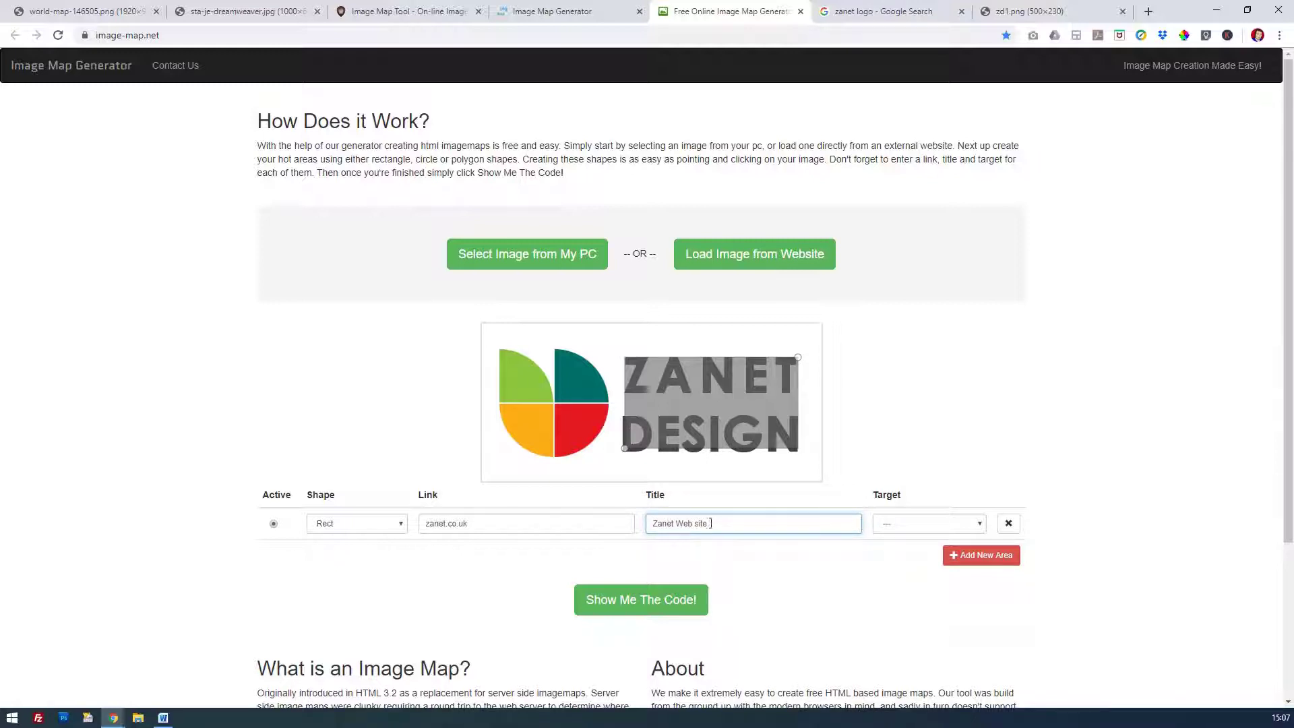
pyautogui.click(933, 529)
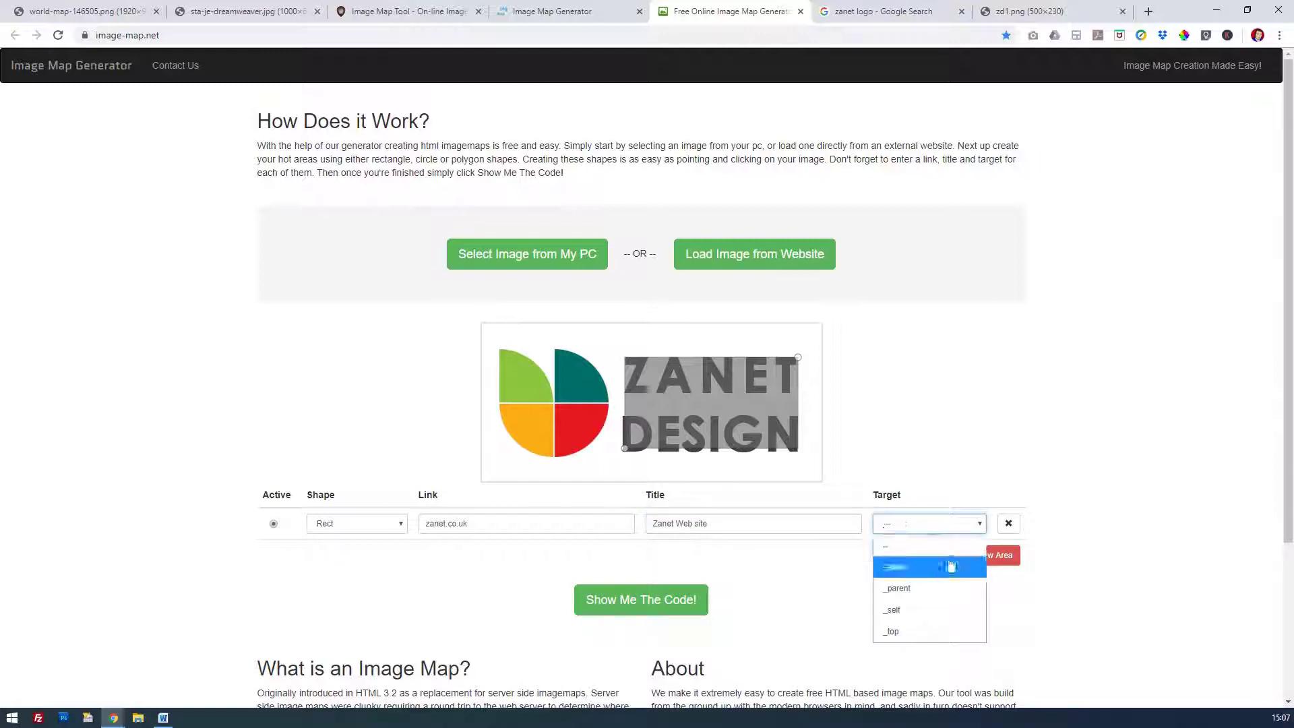
pyautogui.click(913, 564)
pyautogui.click(955, 555)
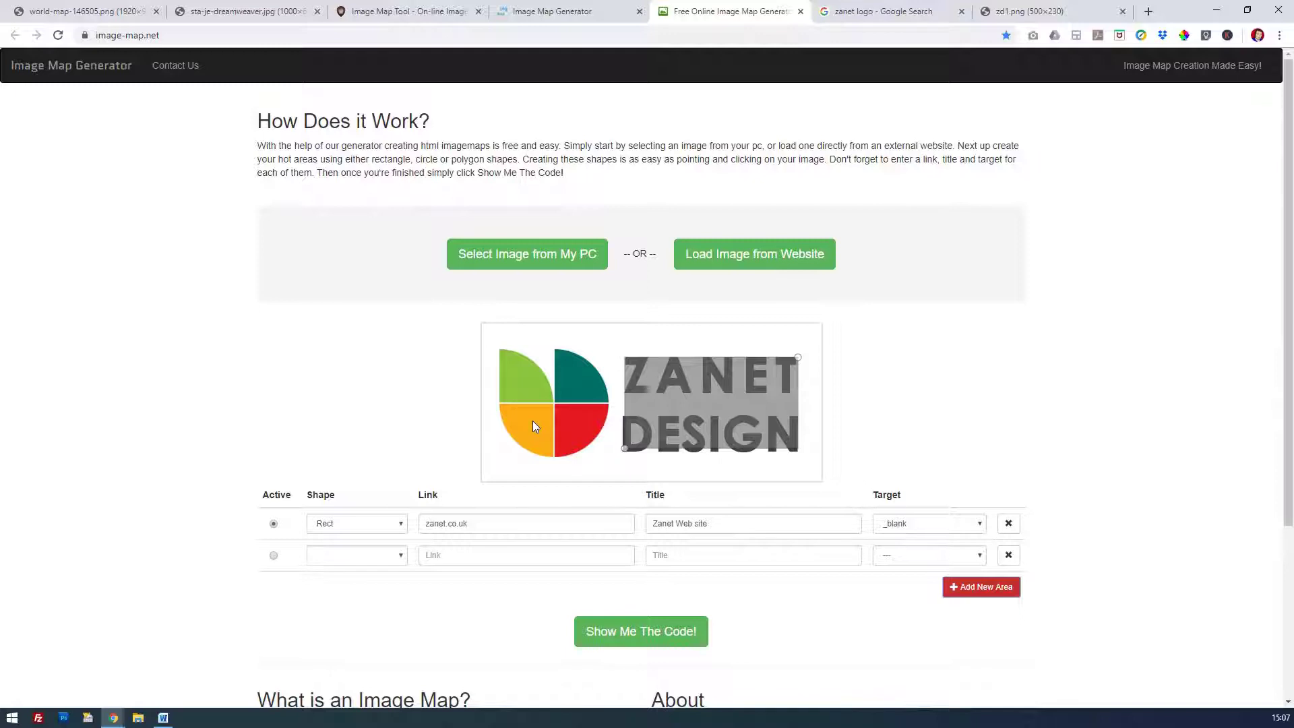
# Step: Make the second area a circle linking to google.com, titled Google, target _blank
pyautogui.click(403, 555)
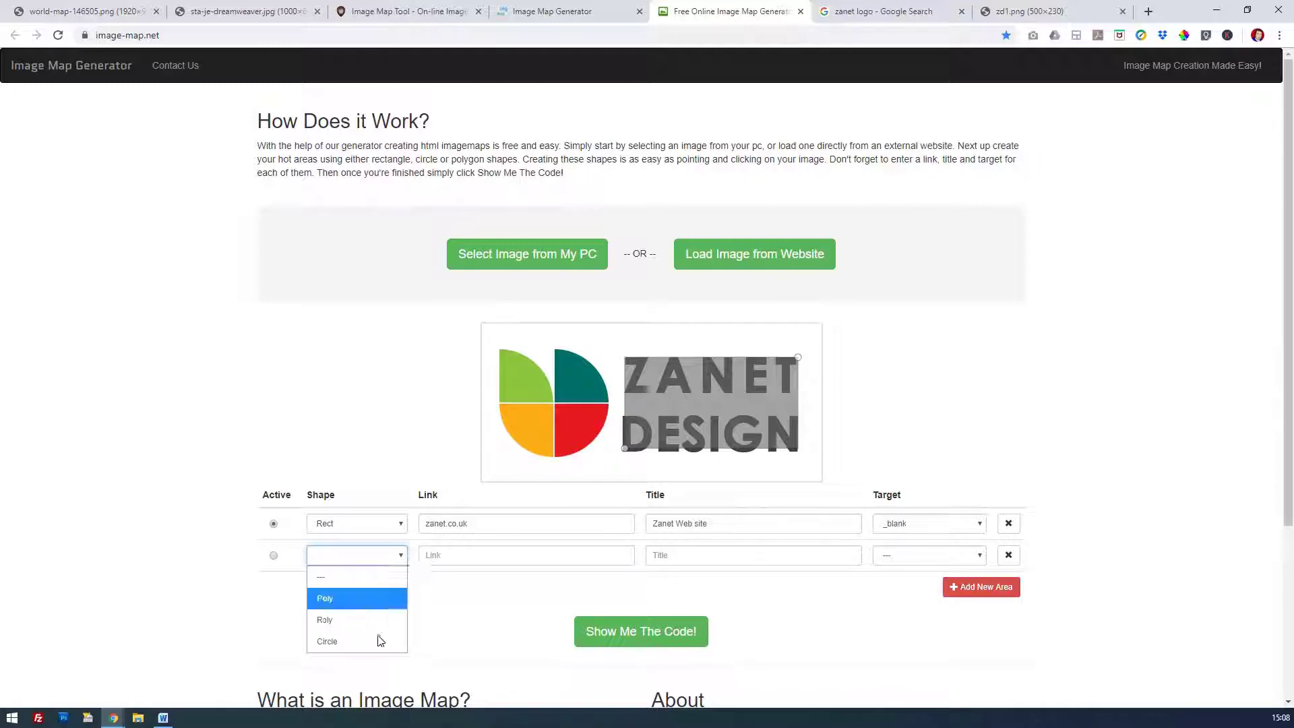
pyautogui.click(533, 379)
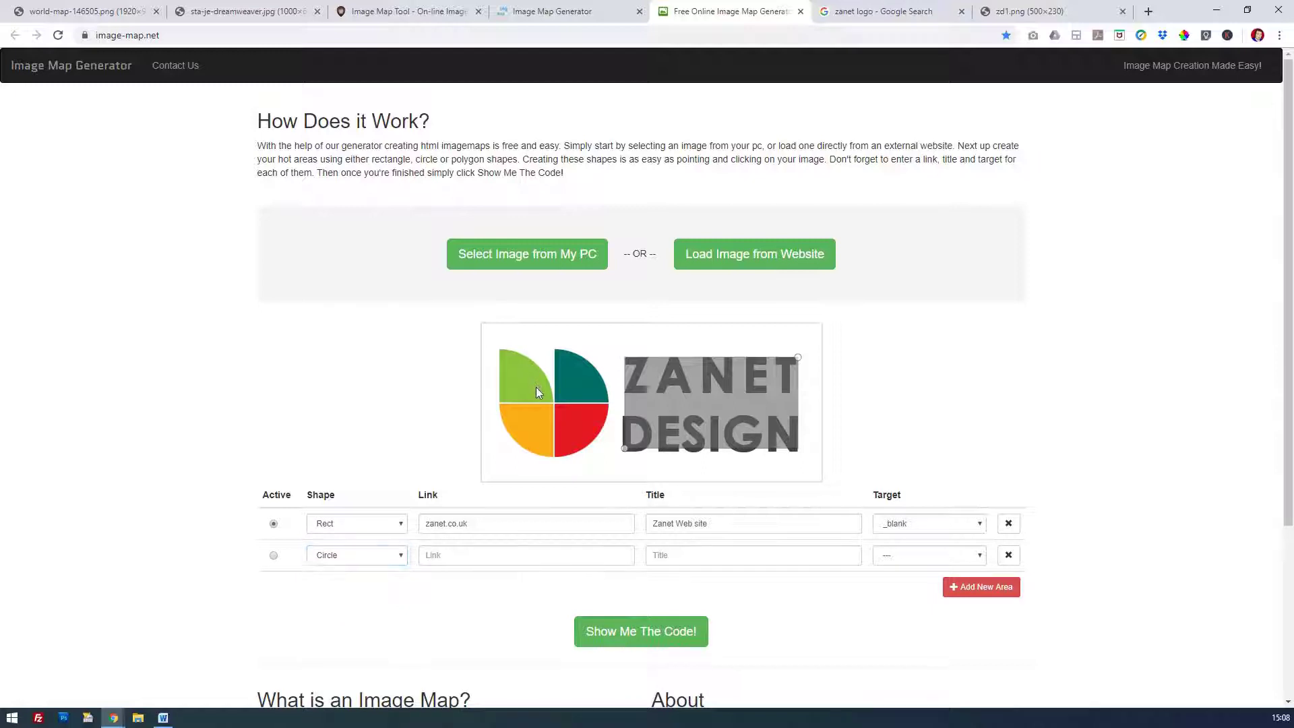
pyautogui.click(526, 556)
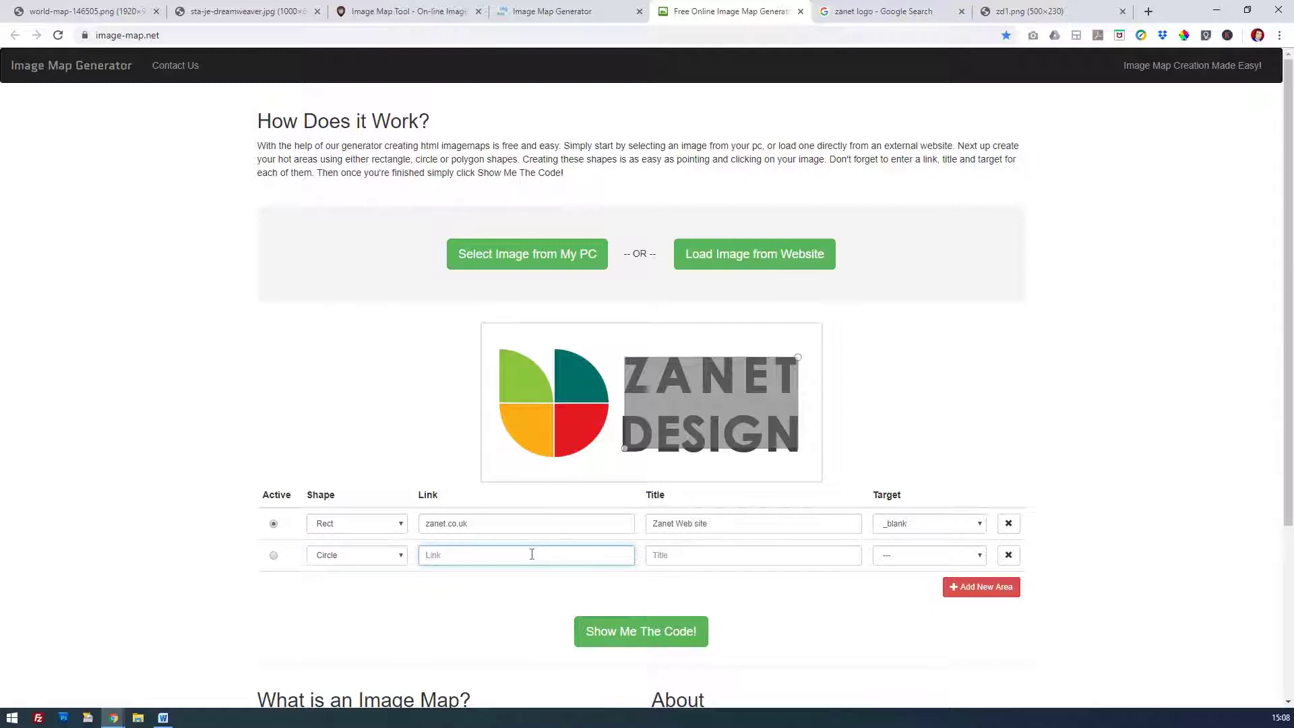
pyautogui.write('google.')
pyautogui.write('com')
pyautogui.click(679, 558)
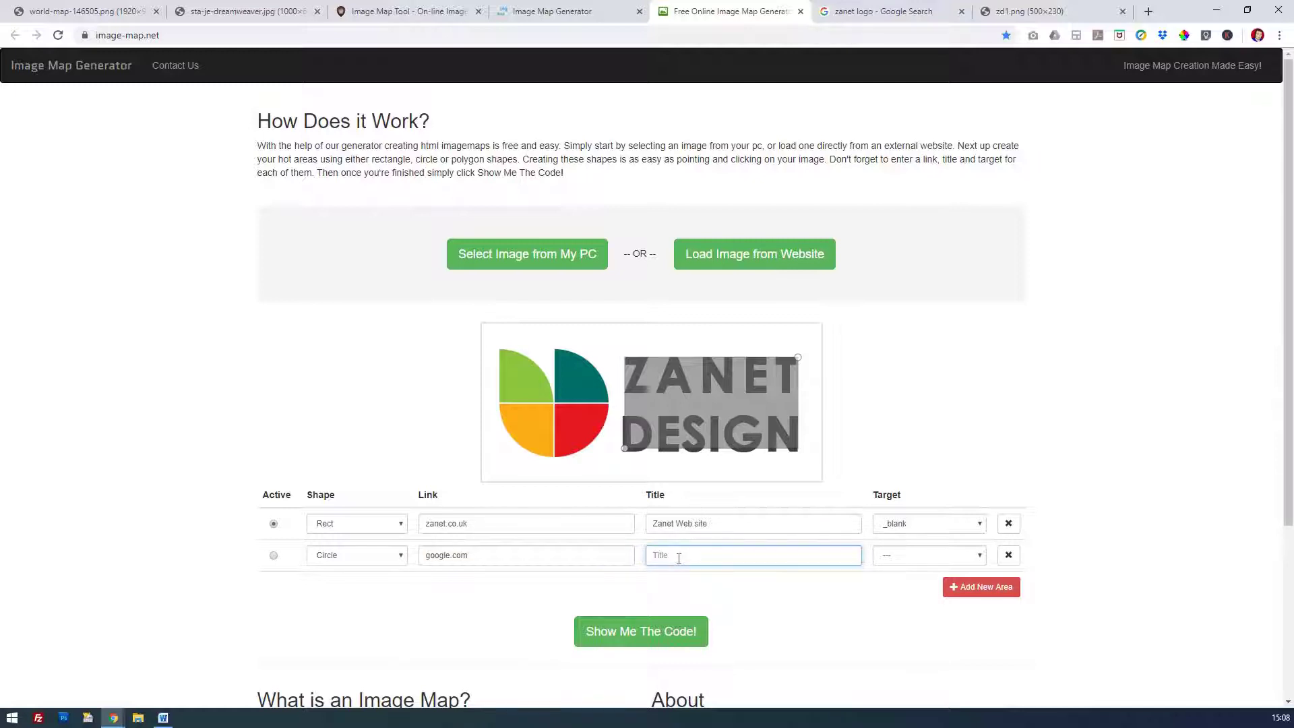
pyautogui.write('Google')
pyautogui.click(900, 556)
pyautogui.press('Return')
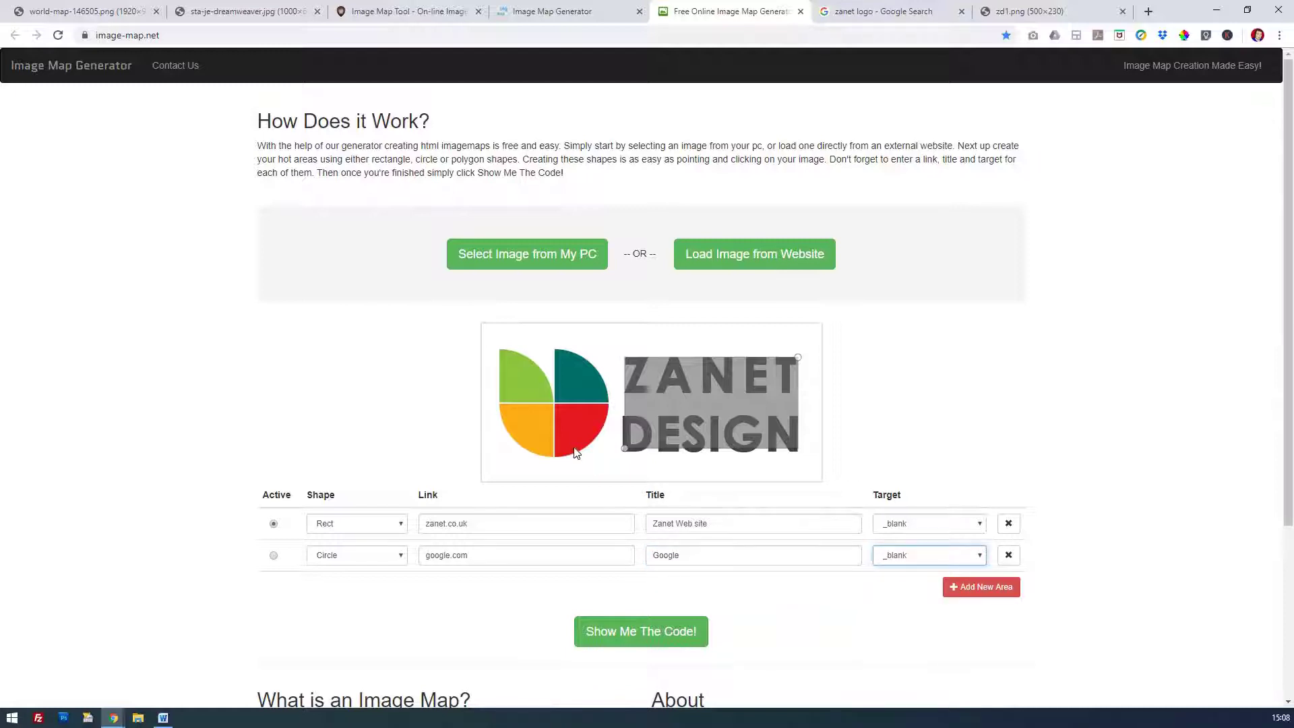
# Step: Draw the circle over the logo's coloured disc, then generate and close the HTML code
pyautogui.click(273, 555)
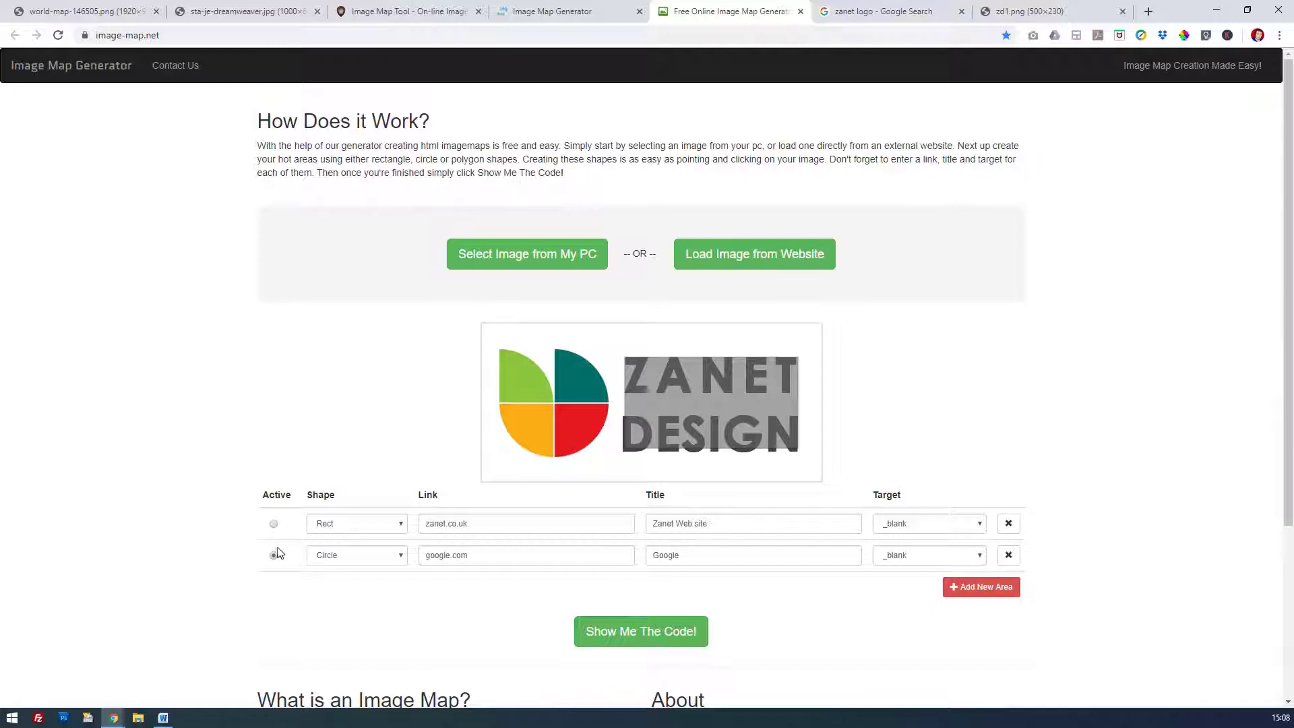
pyautogui.click(553, 403)
pyautogui.click(506, 353)
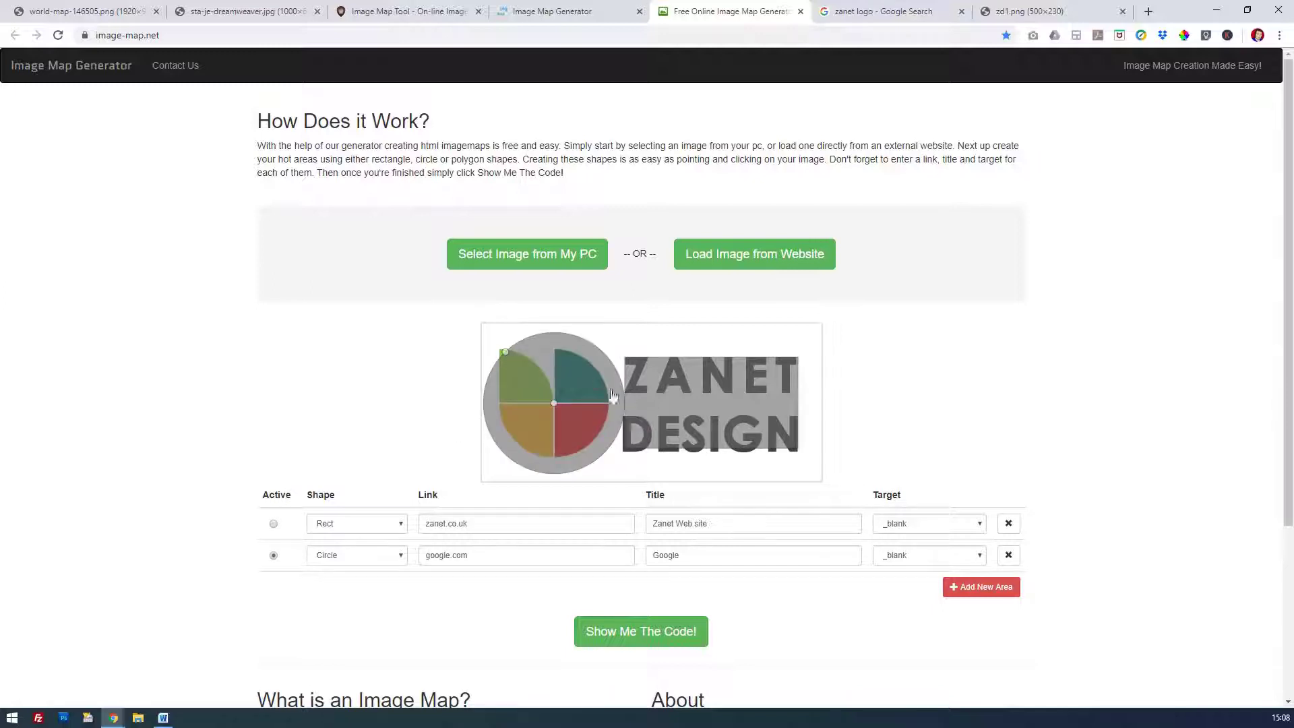
pyautogui.moveTo(507, 351); pyautogui.dragTo(516, 357)
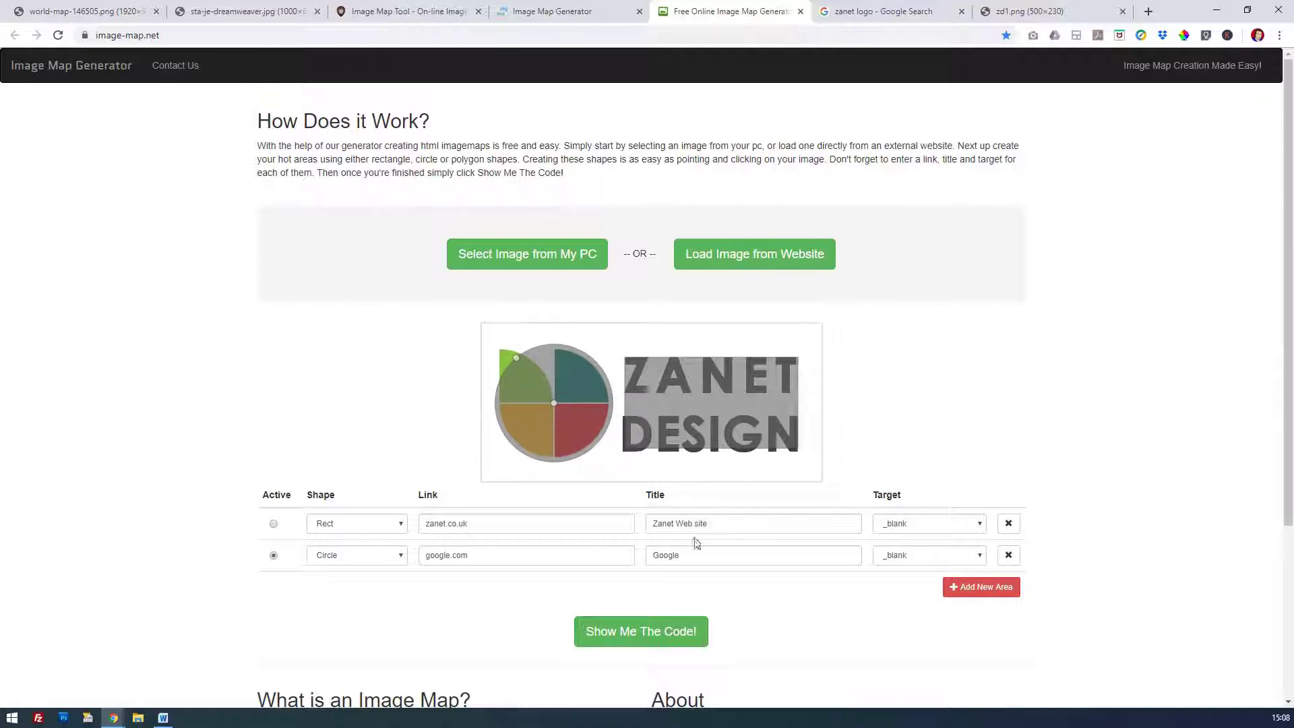
pyautogui.click(673, 628)
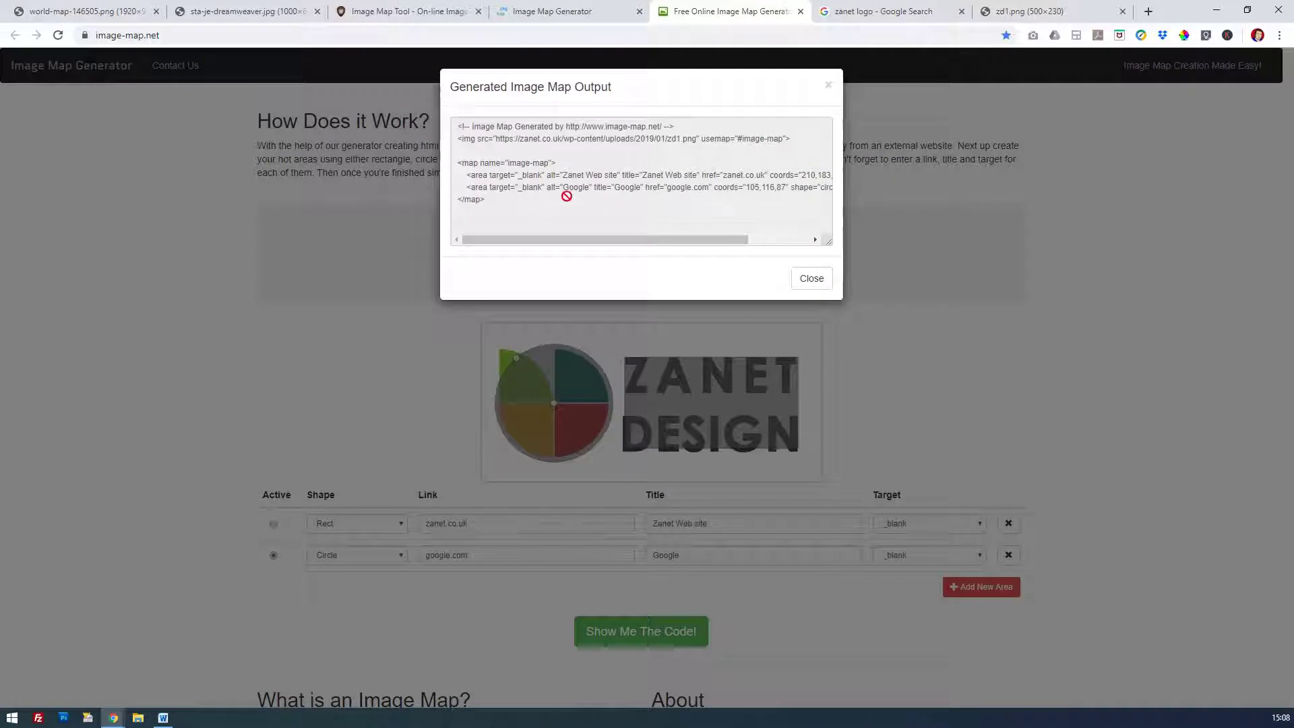
pyautogui.click(982, 403)
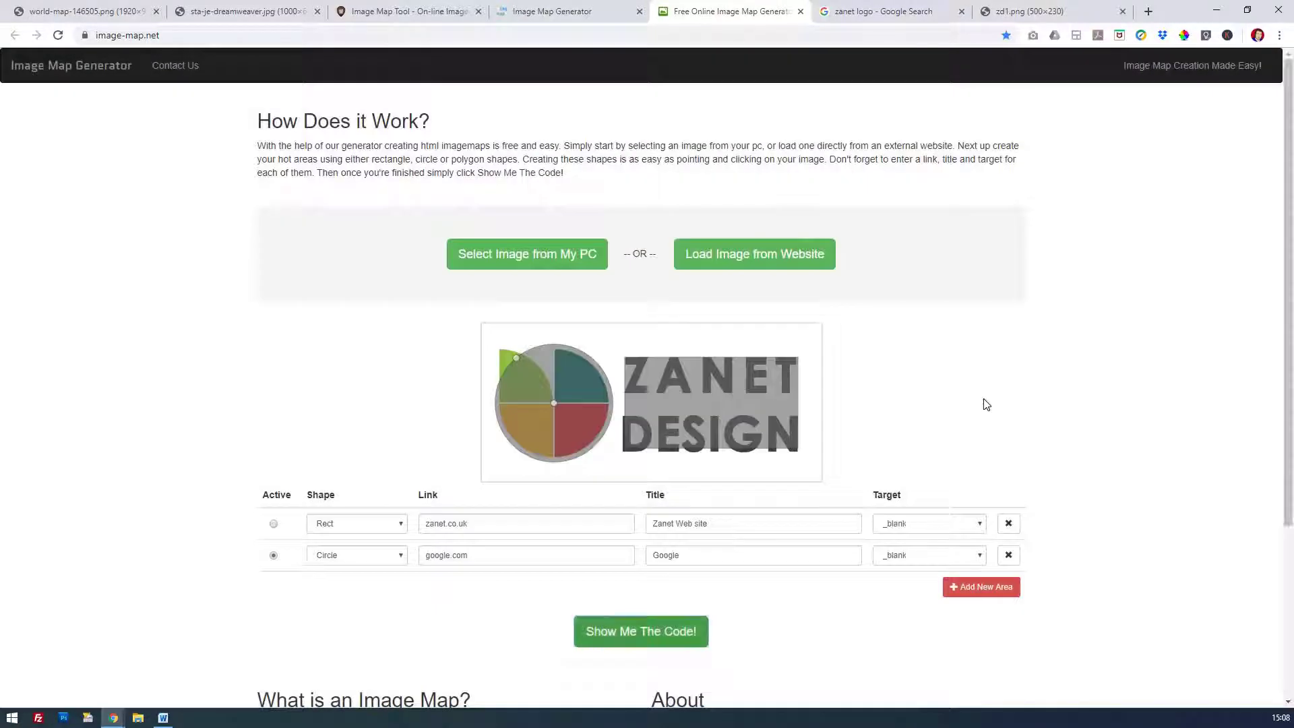